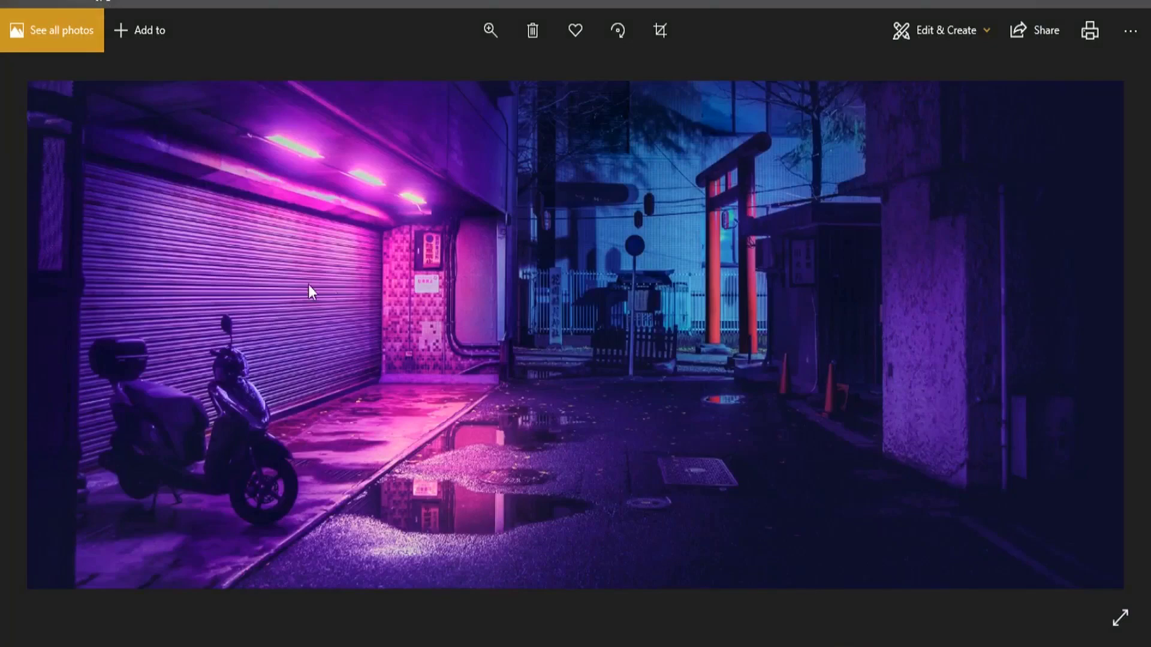
Step: Slide the white stop of the Wave Texture's ColorRamp to about position 0.332
scroll(226, 301, "up", 5)
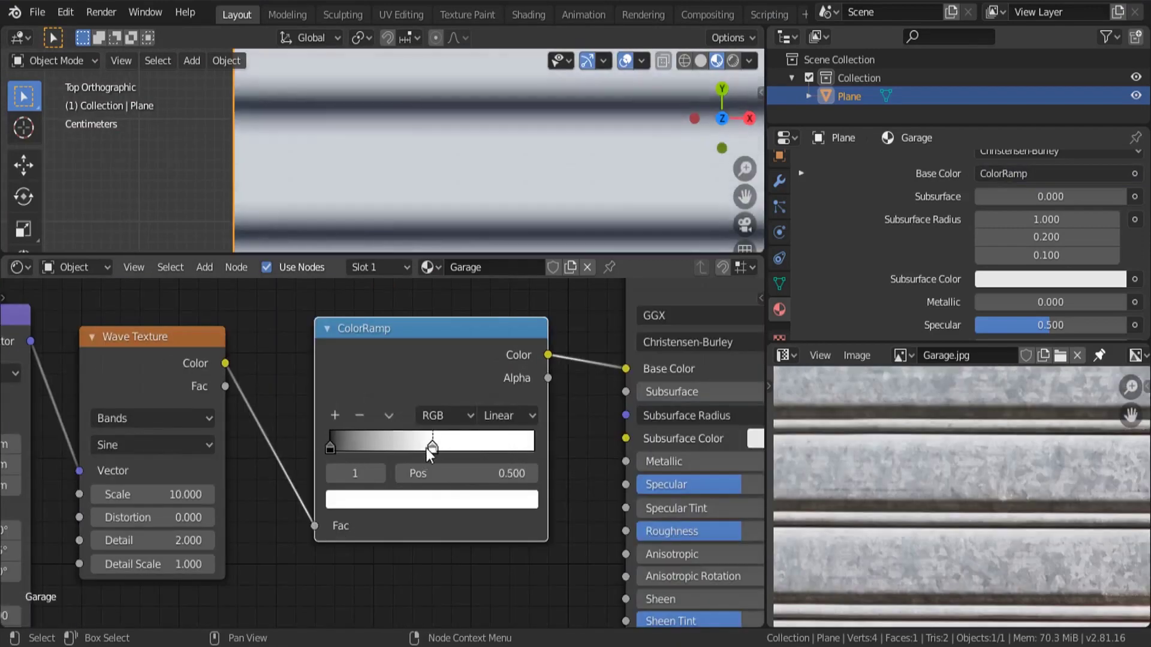
left_click_drag(427, 448, 379, 446)
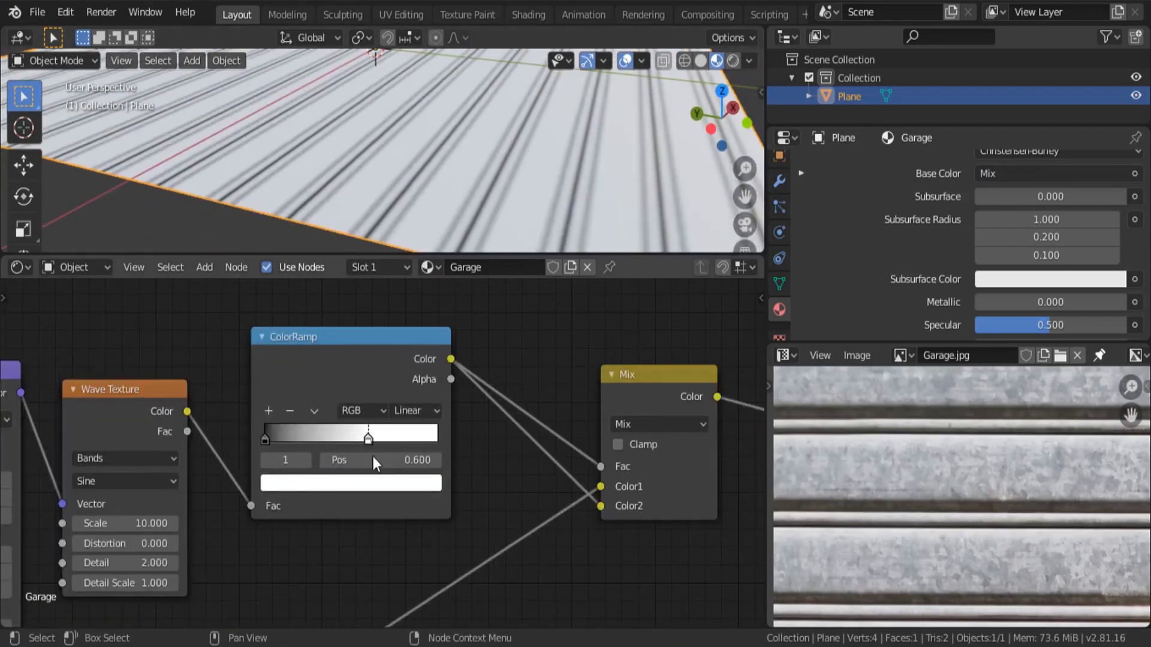
left_click(265, 439)
left_click_drag(368, 440, 318, 450)
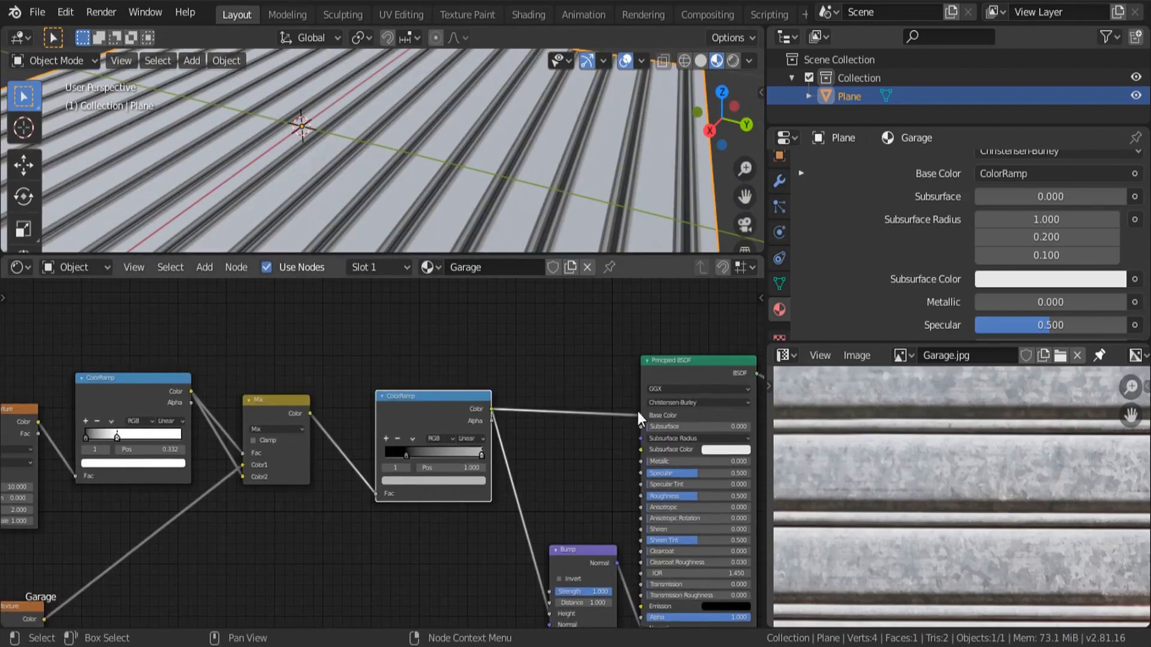
Step: Connect the Voronoi Texture's Distance to the Principled BSDF's Roughness and insert a ColorRamp node into that link
scroll(826, 468, "up", 2)
middle_click_drag(823, 459, 1015, 477)
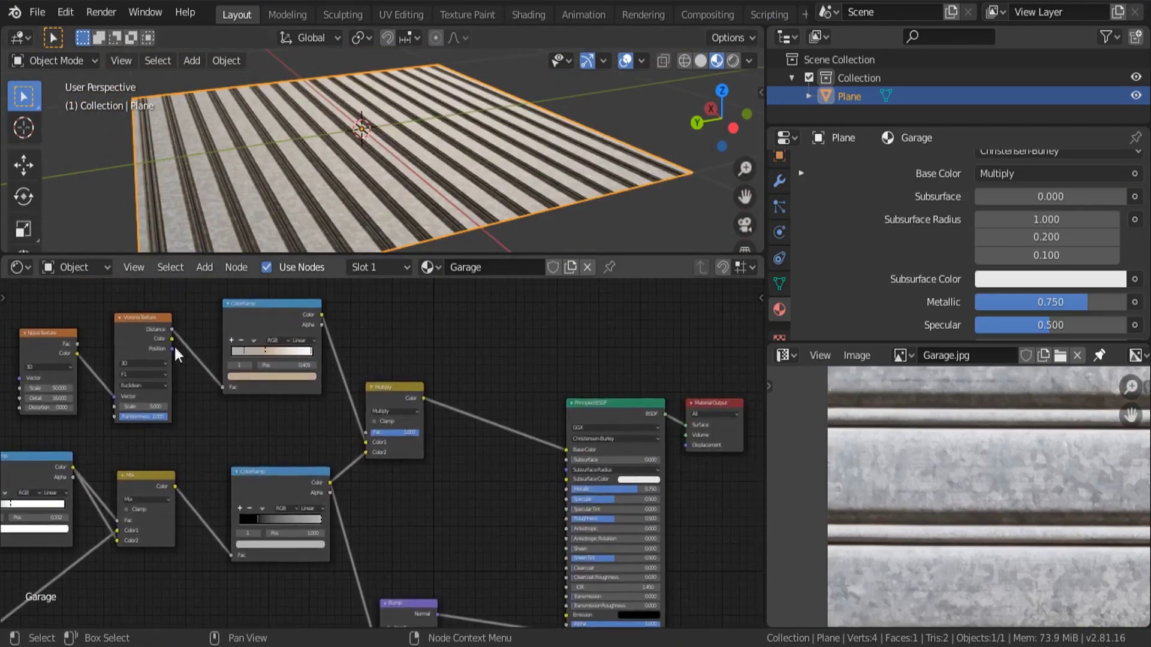
left_click_drag(172, 329, 565, 519)
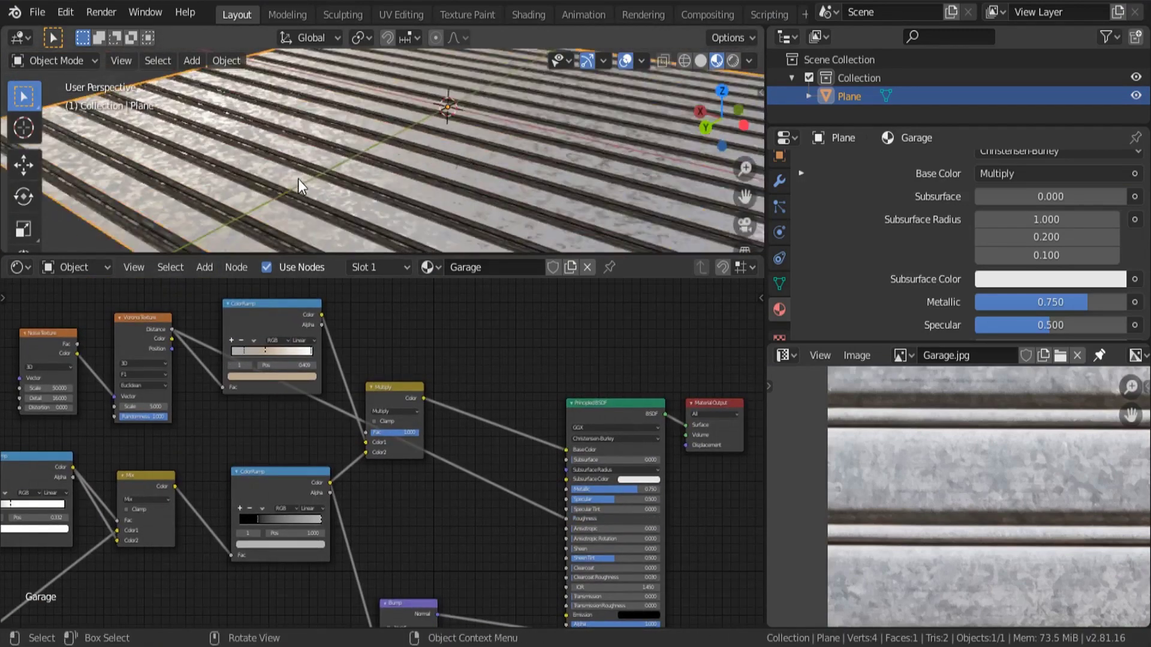
mouse_move(297, 178)
middle_mouse_down()
mouse_move(283, 197)
mouse_move(298, 180)
middle_mouse_up()
key("shift+a")
left_click(504, 355)
type("colo")
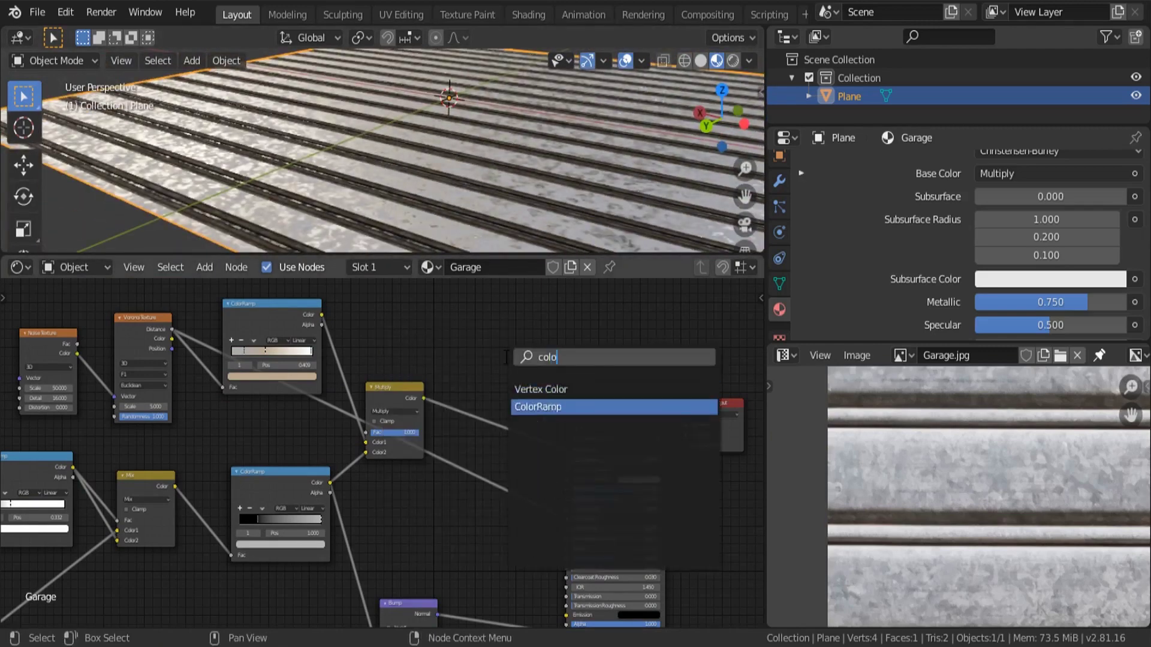
left_click(539, 405)
left_click(444, 475)
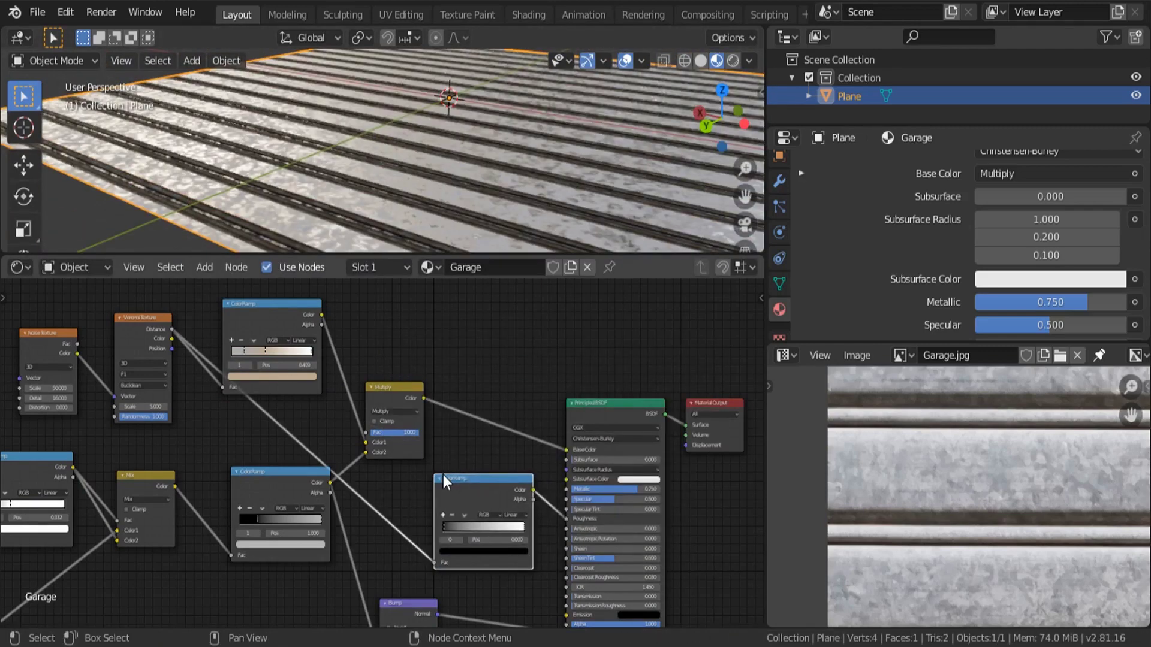
Step: Lighten the black stop of the ColorRamp that feeds Roughness
scroll(444, 475, "up", 4)
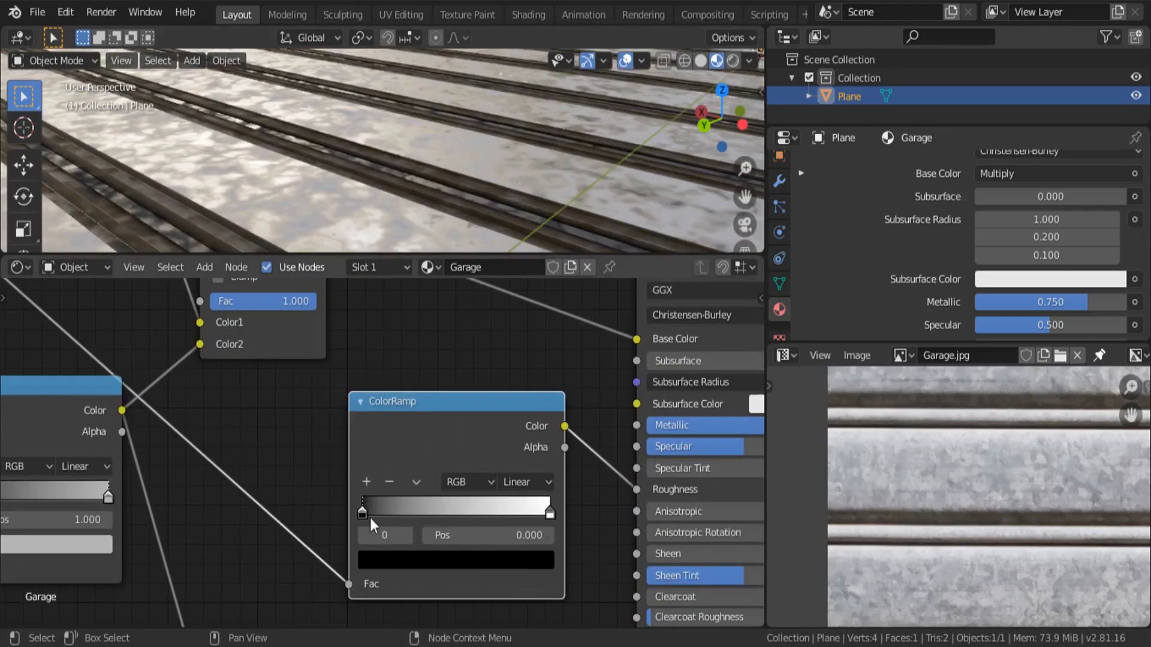
left_click(383, 559)
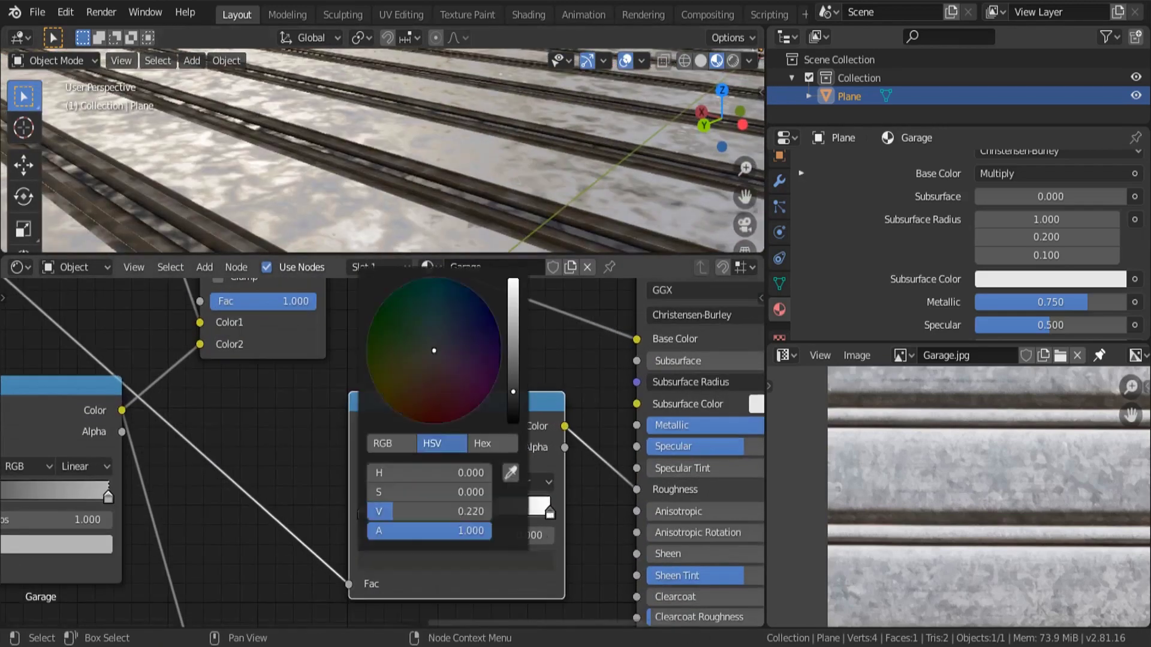
left_click(514, 279)
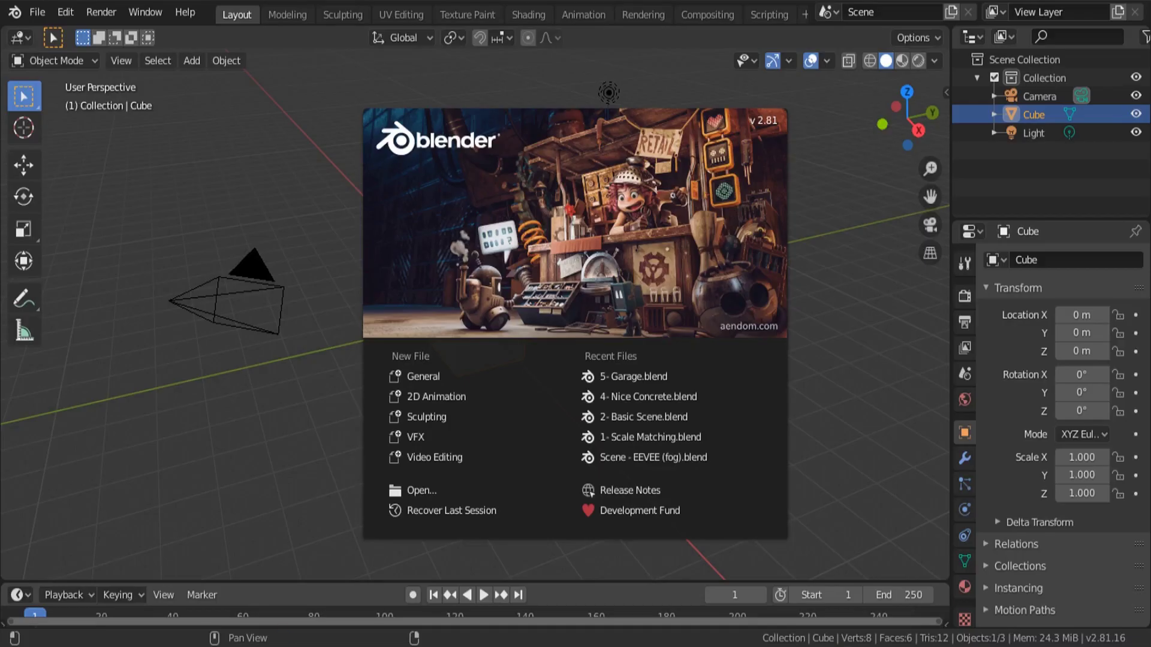
Step: Dismiss the splash screen, then widen the Properties editor and split it into two stacked areas
left_click(839, 398)
left_click_drag(952, 348, 766, 372)
left_click_drag(769, 623, 773, 339)
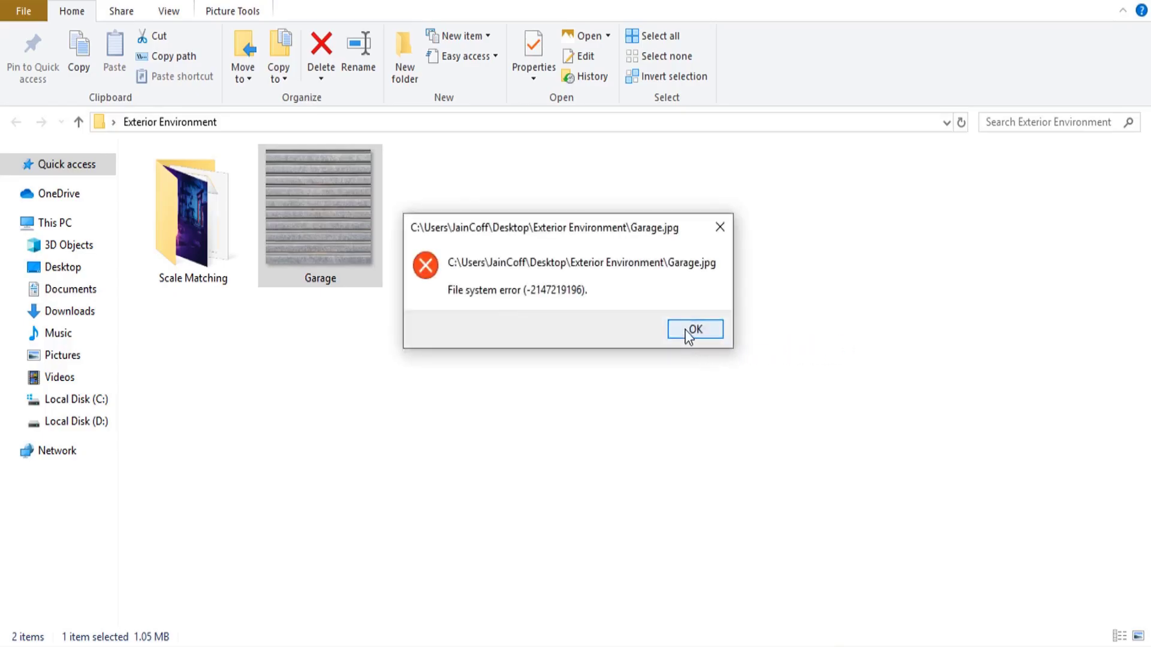
Step: In File Explorer, dismiss the file error and open the Garage image to examine the shutter's overall pattern
left_click(694, 330)
double_click(347, 267)
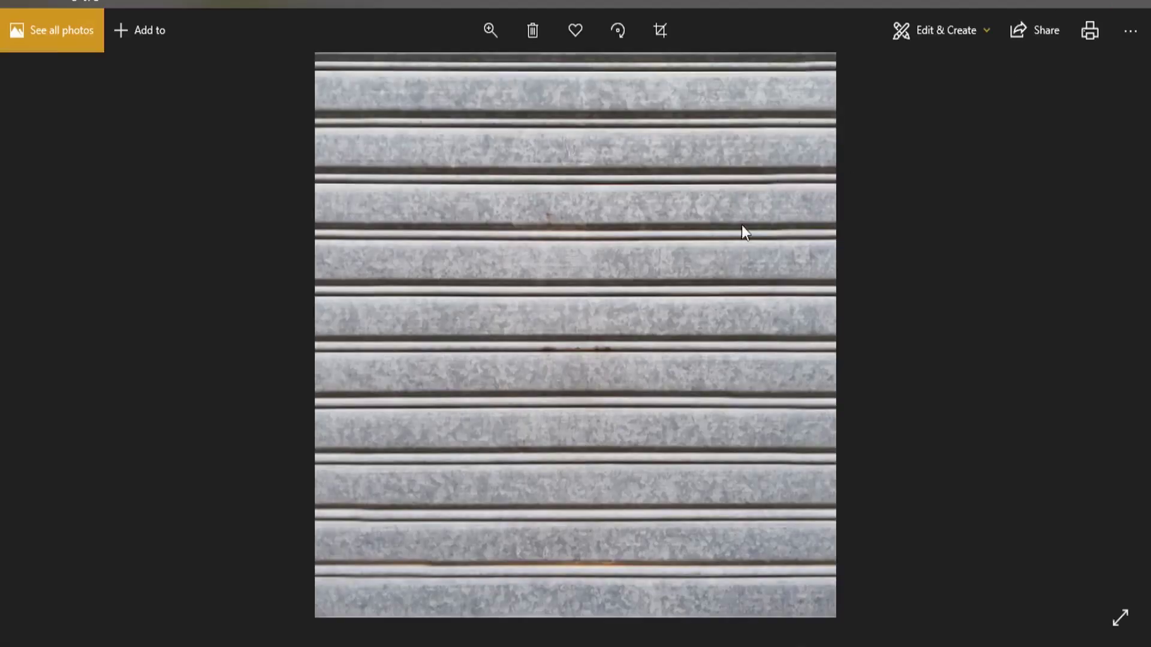
left_click(1130, 3)
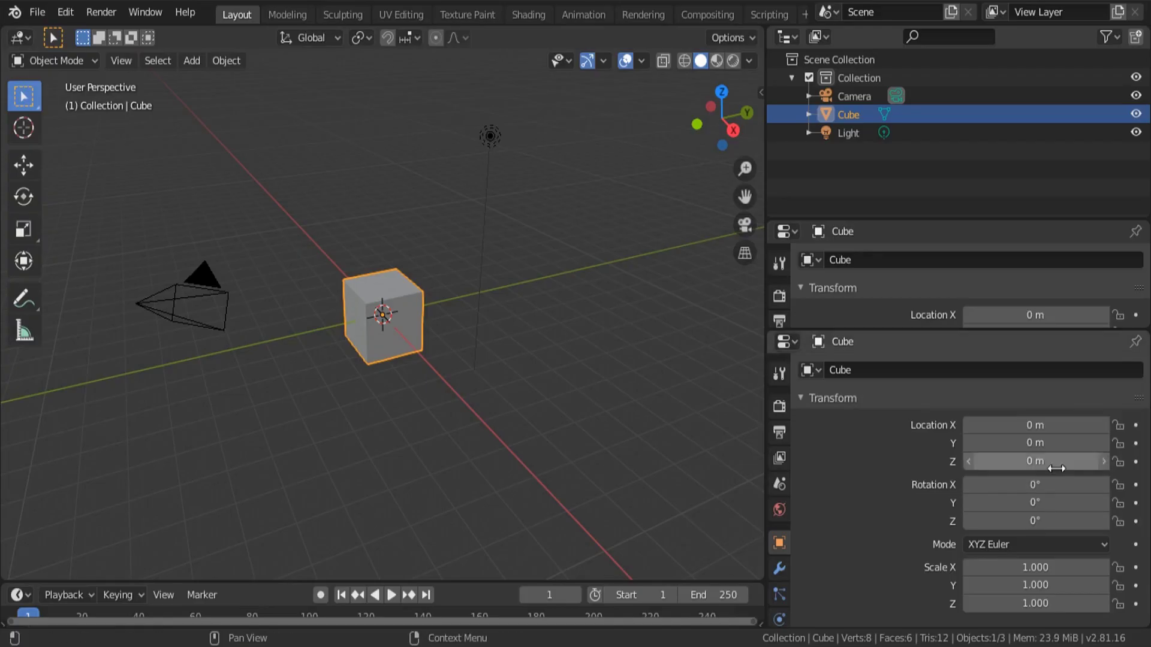
Step: Change the lower Properties area to an Image Editor and load Garage.jpg from the Exterior Environment folder into it
left_click_drag(839, 331, 793, 349)
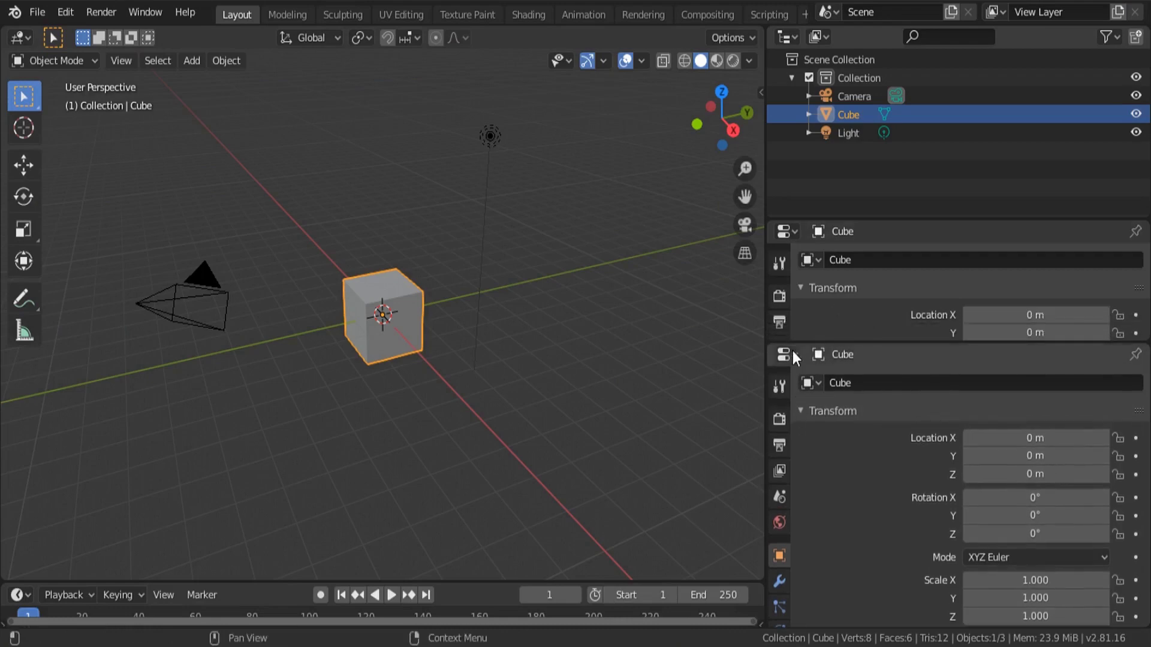
left_click(791, 352)
left_click(254, 462)
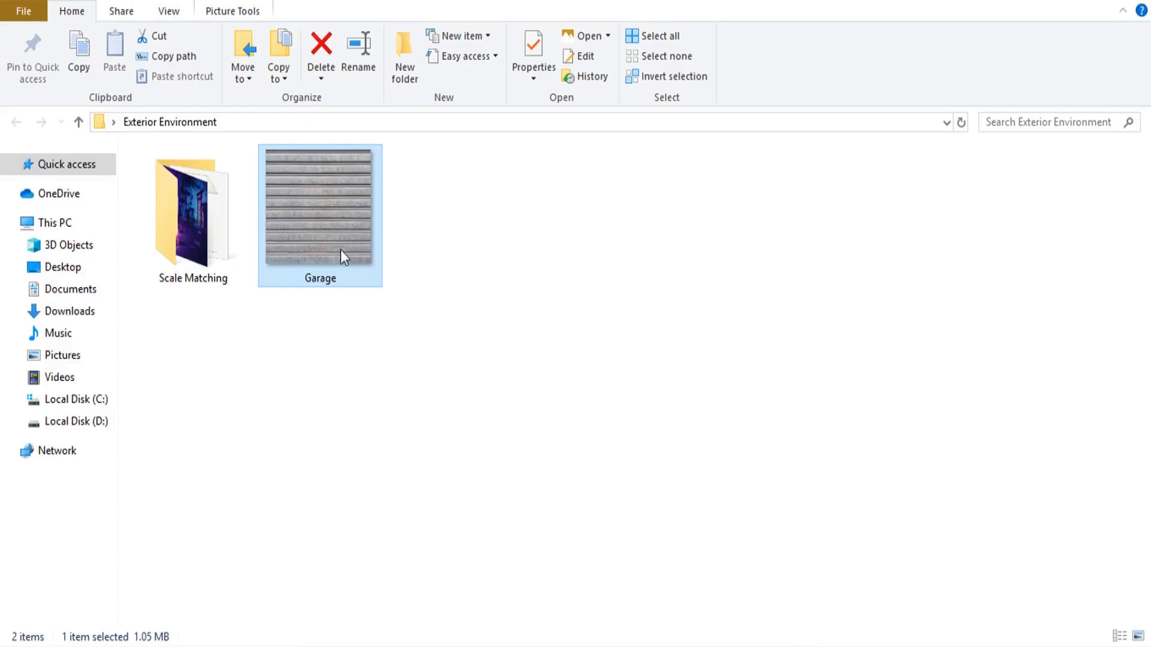
left_click_drag(343, 256, 976, 487)
Step: Examine the slat grooves and mottled metal surface in the Garage.jpg reference
scroll(977, 481, "down", 5)
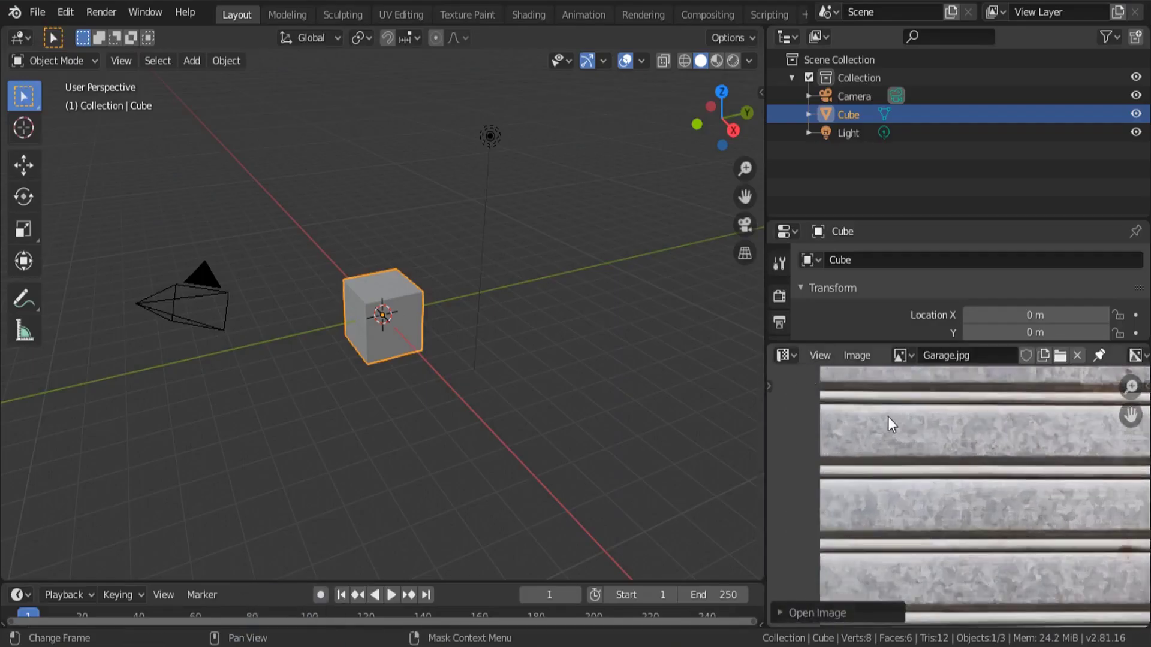
scroll(887, 416, "up", 3)
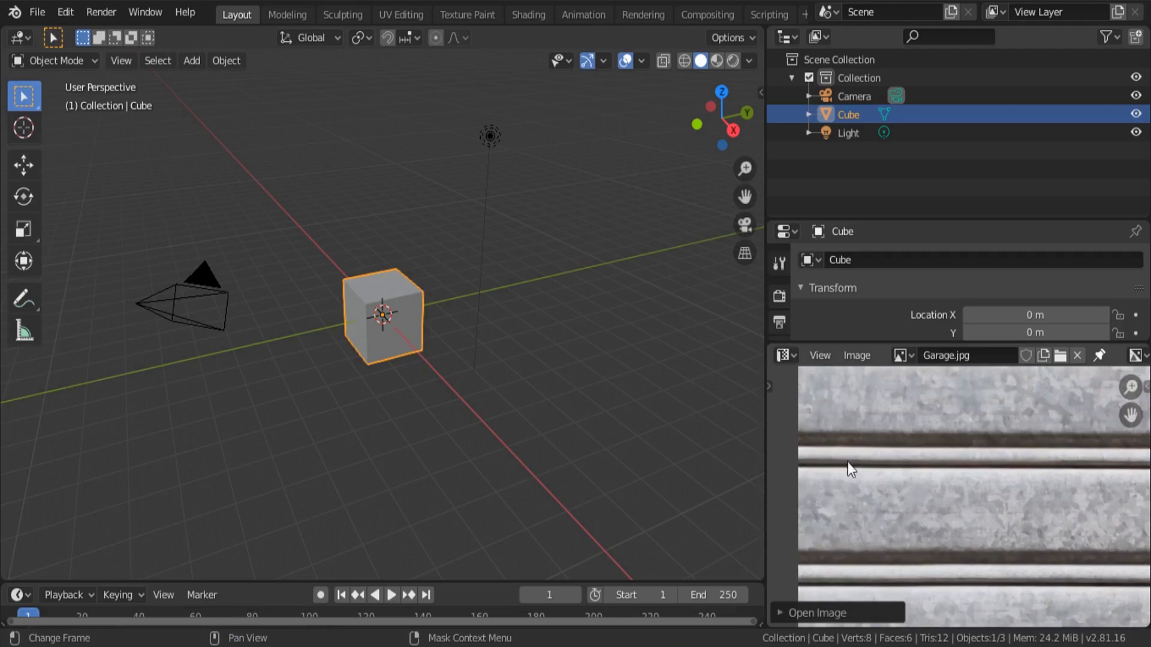
middle_click_drag(853, 466, 857, 525)
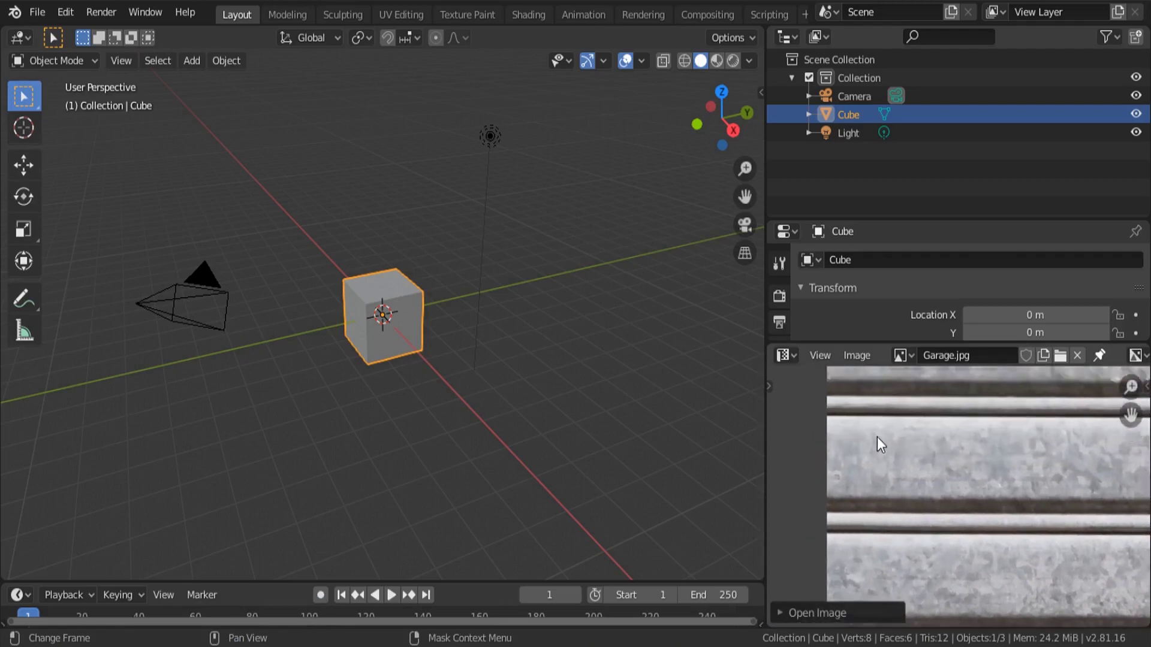
scroll(876, 453, "up", 4)
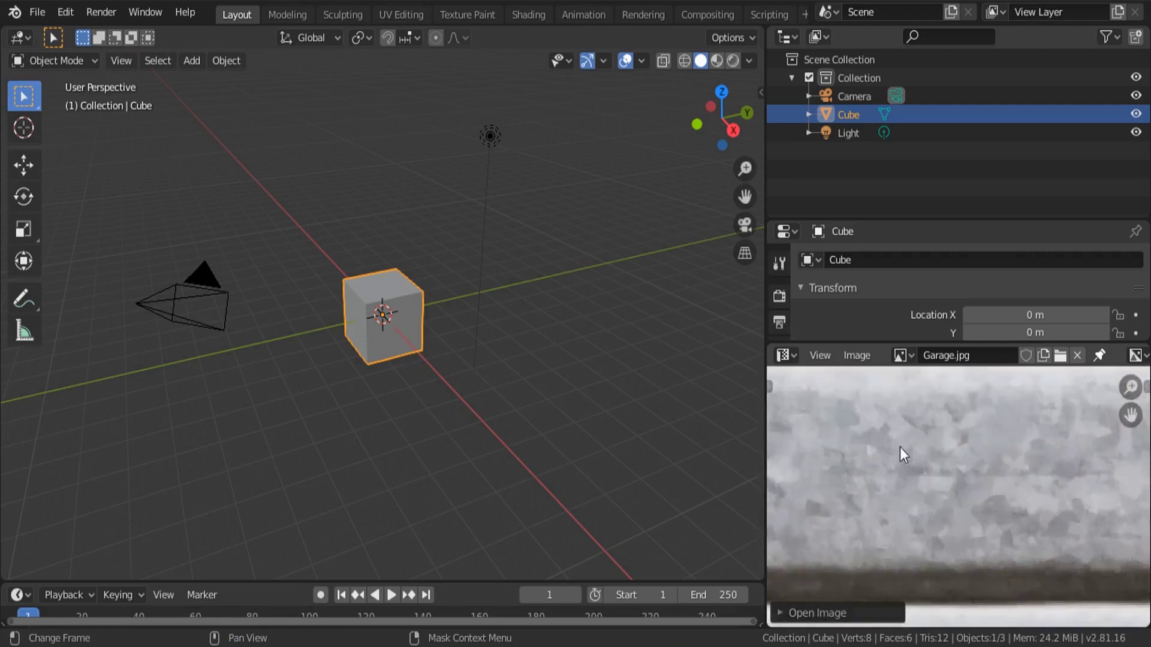
middle_click_drag(1021, 516, 902, 508)
scroll(890, 468, "down", 5)
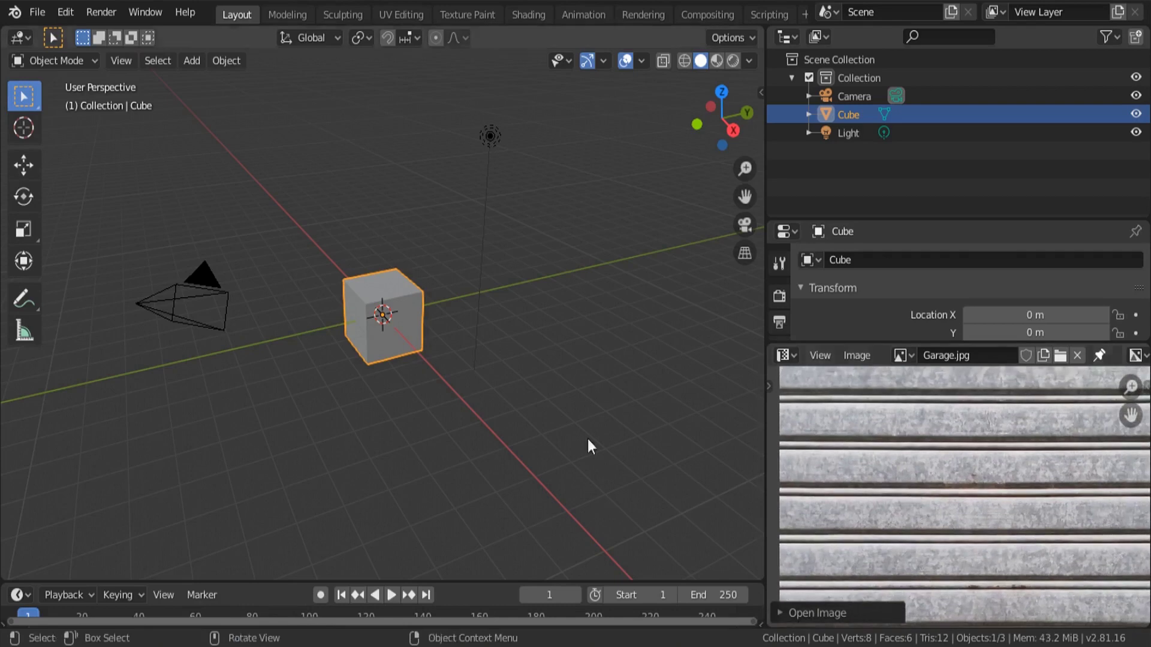
Step: Delete the default cube, camera and light from the scene
middle_click_drag(587, 438, 444, 339)
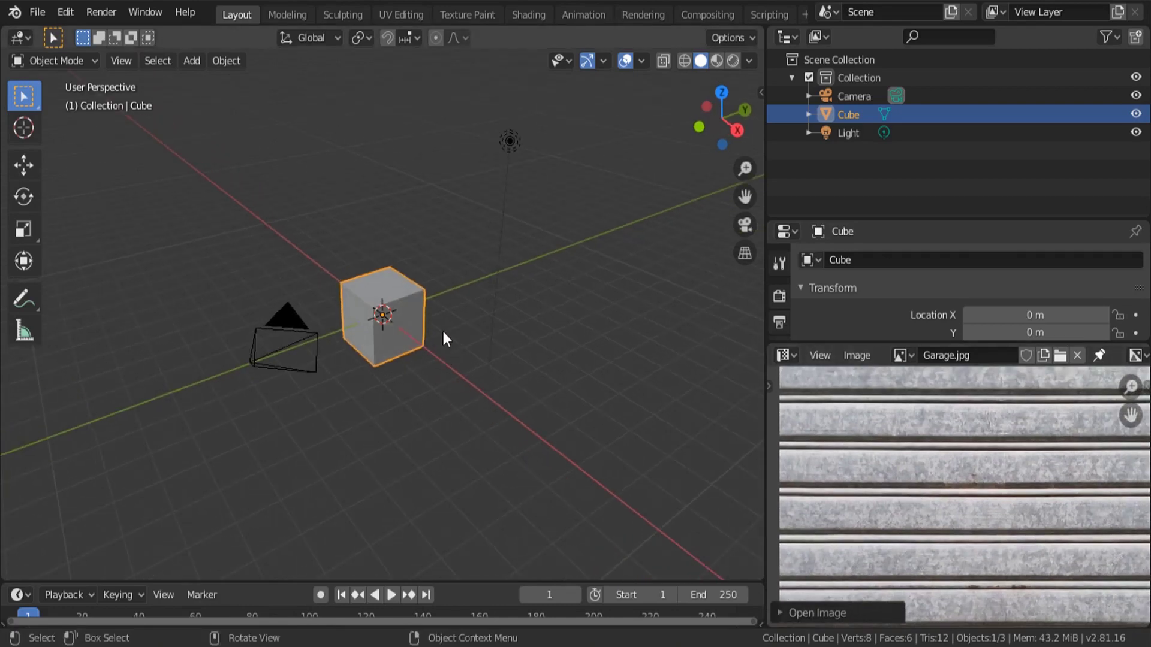
key("a")
key("x")
left_click(443, 332)
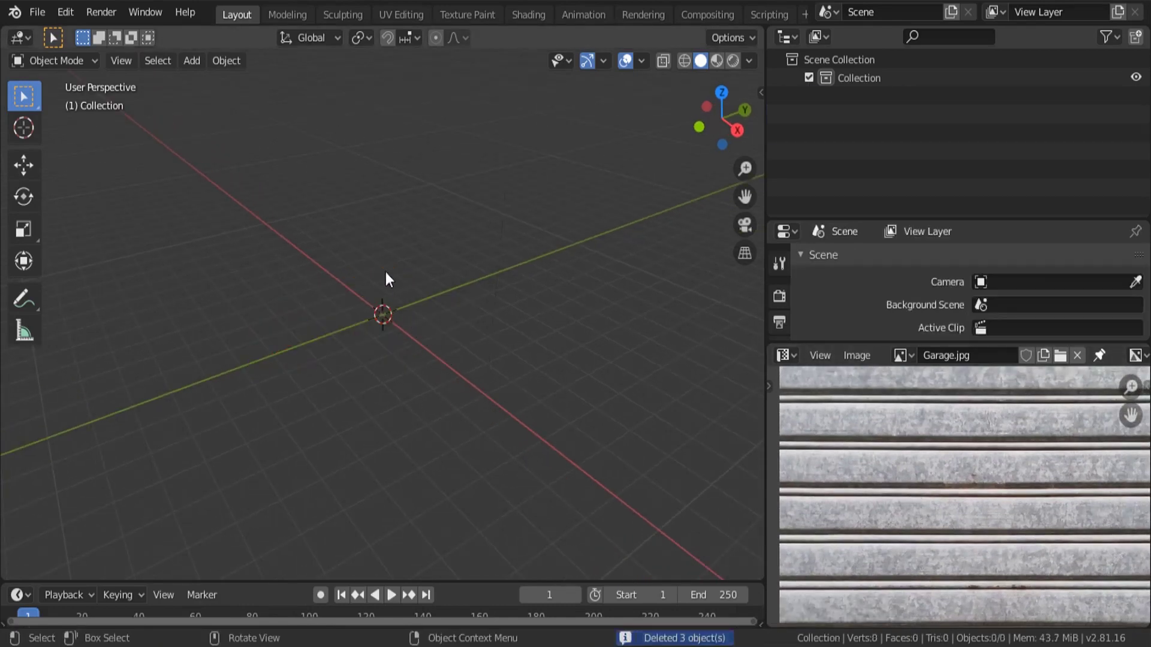
Step: Add a plane mesh at the world origin
key("shift+a")
mouse_move(392, 249)
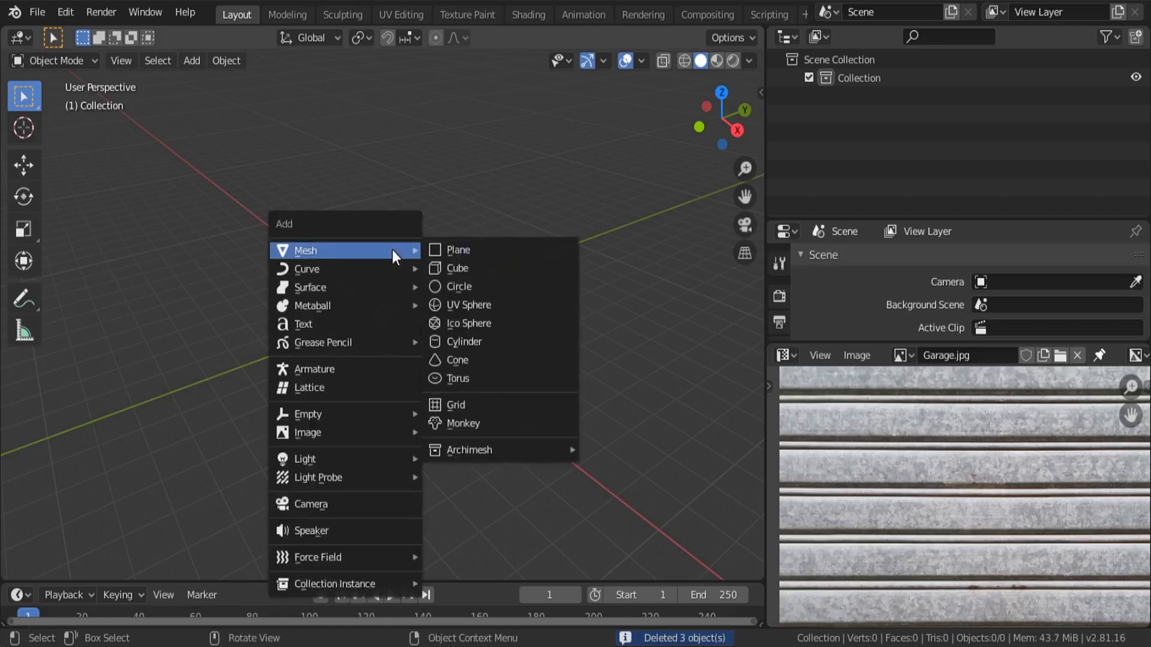
left_click(454, 250)
scroll(416, 312, "up", 10)
middle_click_drag(315, 348, 382, 383)
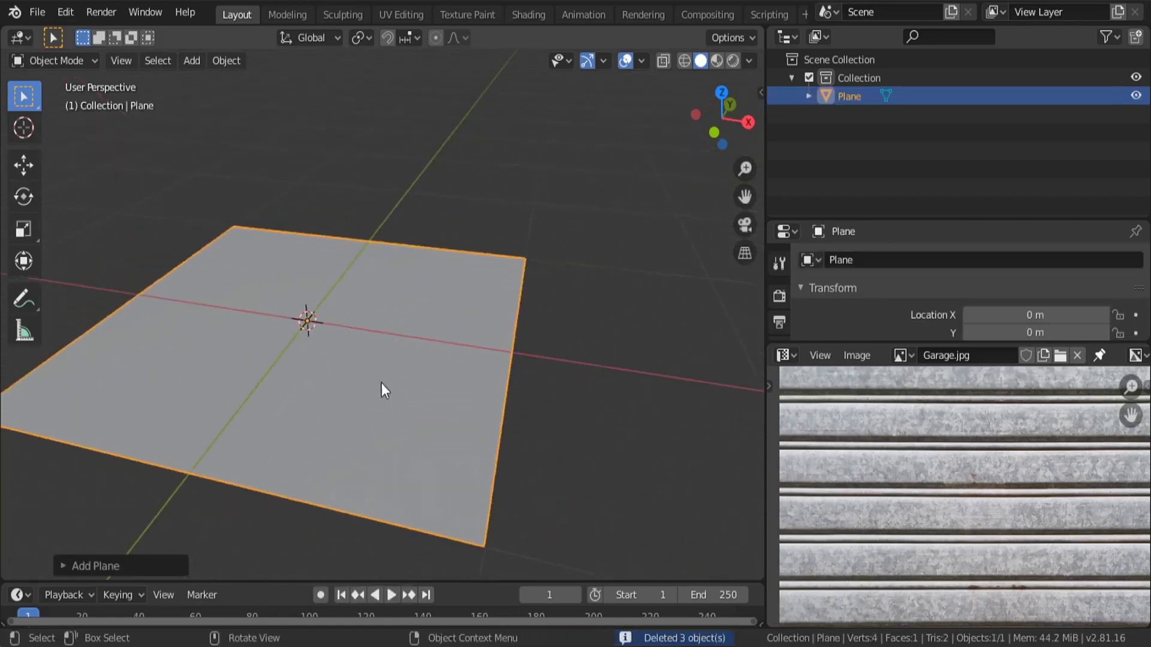
Step: Enlarge the Timeline area and change it to a Shader Editor
left_click_drag(389, 580, 404, 392)
left_click(21, 407)
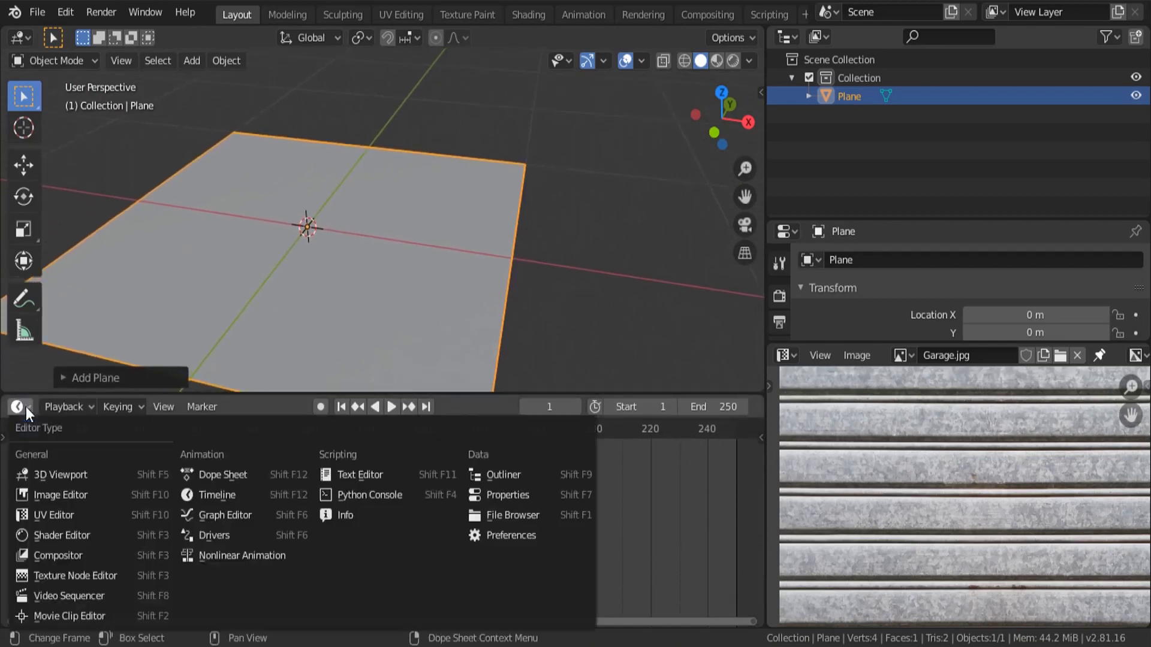
left_click(45, 537)
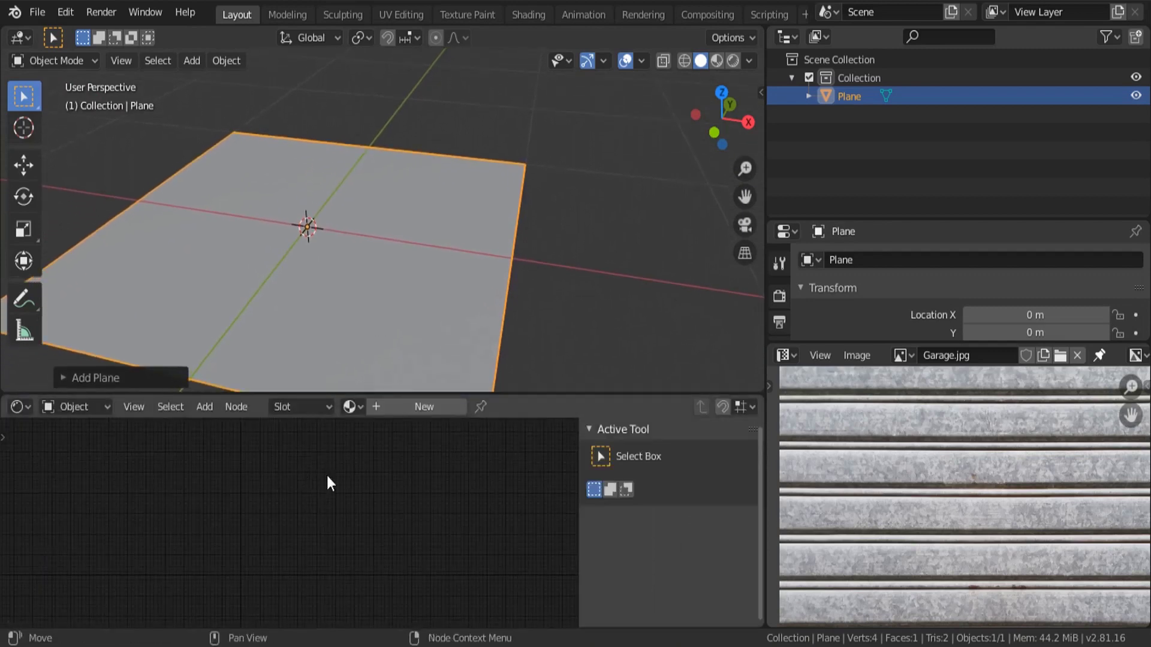
Step: Enlarge the Properties editor and give the plane a new material named Garage
left_click_drag(821, 222, 822, 127)
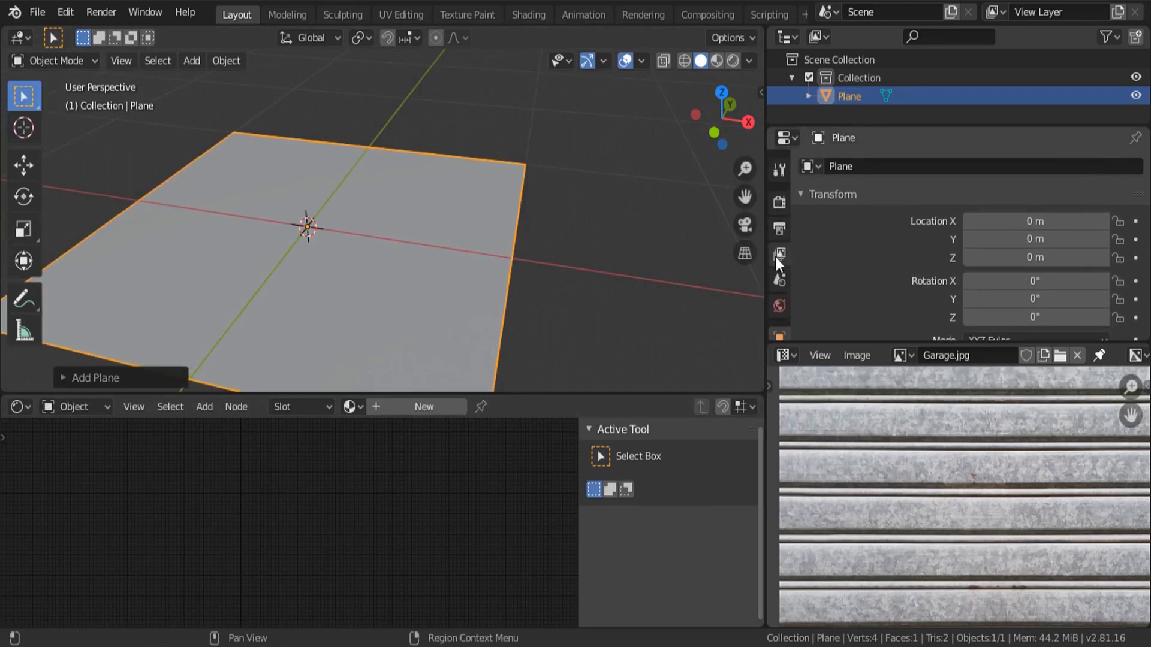
scroll(777, 274, "down", 5)
left_click(779, 310)
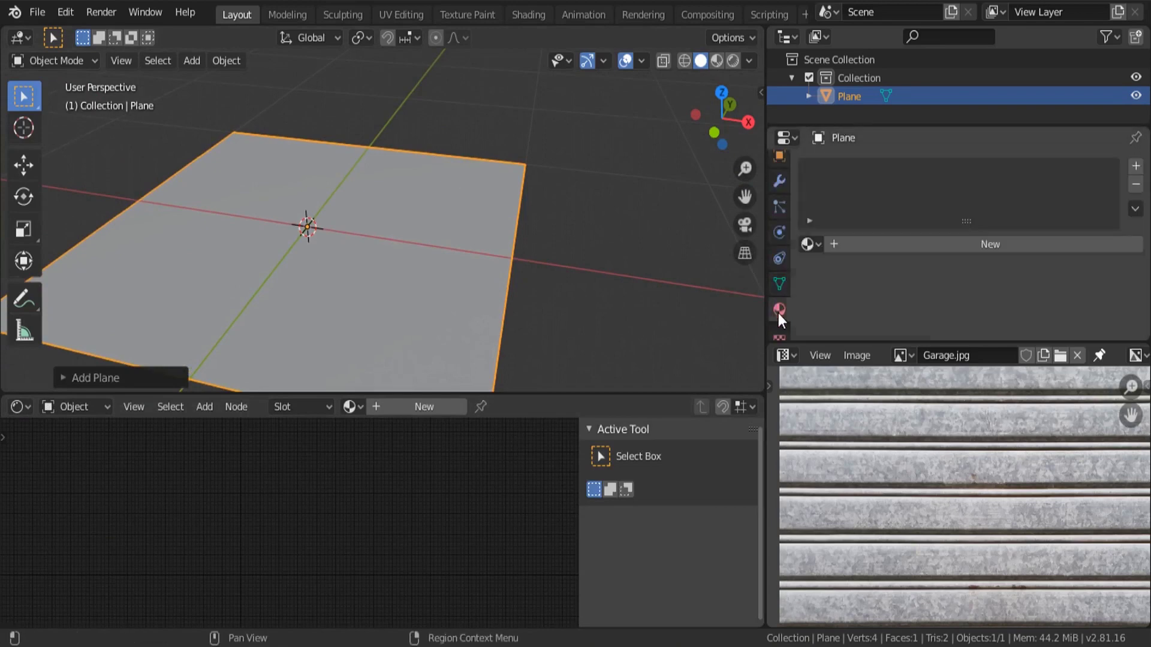
left_click(833, 245)
double_click(885, 242)
type("Garage")
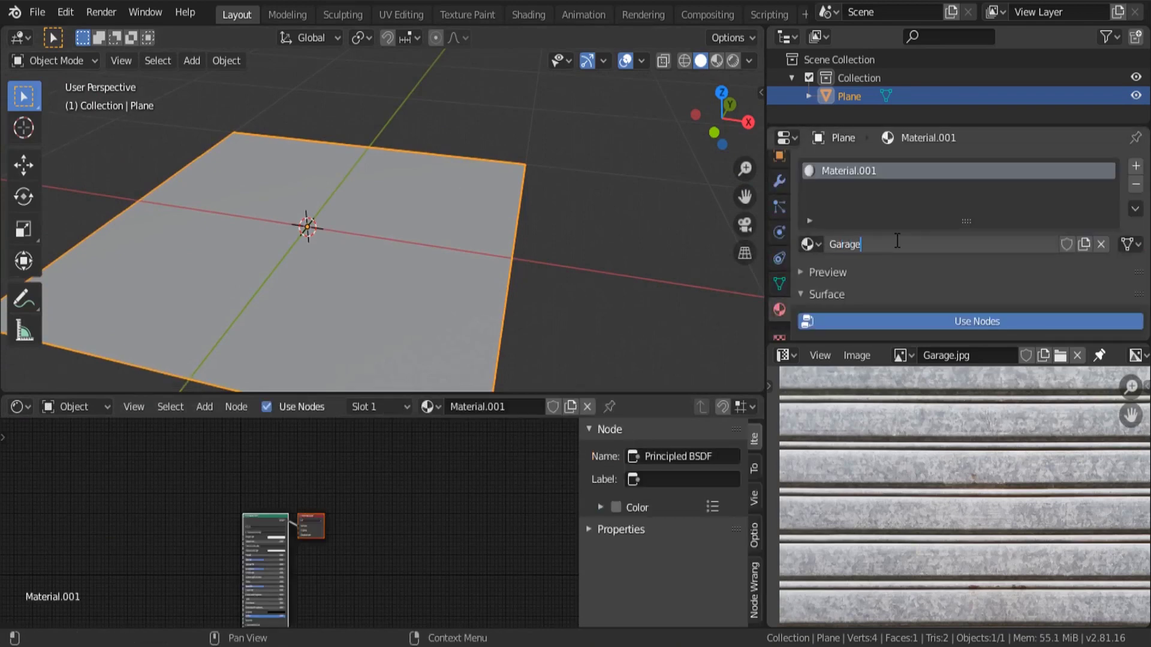
key("Return")
scroll(896, 240, "down", 4)
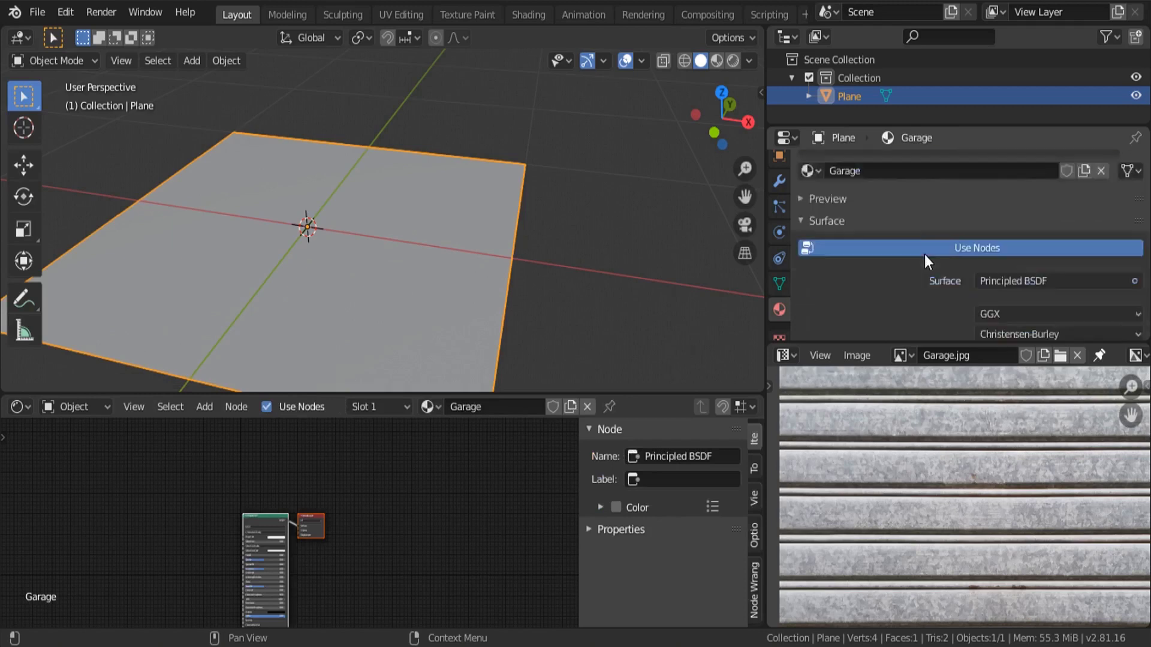
scroll(924, 261, "down", 6)
Step: Hide the Shader Editor's sidebar and enlarge the editor upward to make room for nodes
middle_click_drag(324, 513, 454, 441)
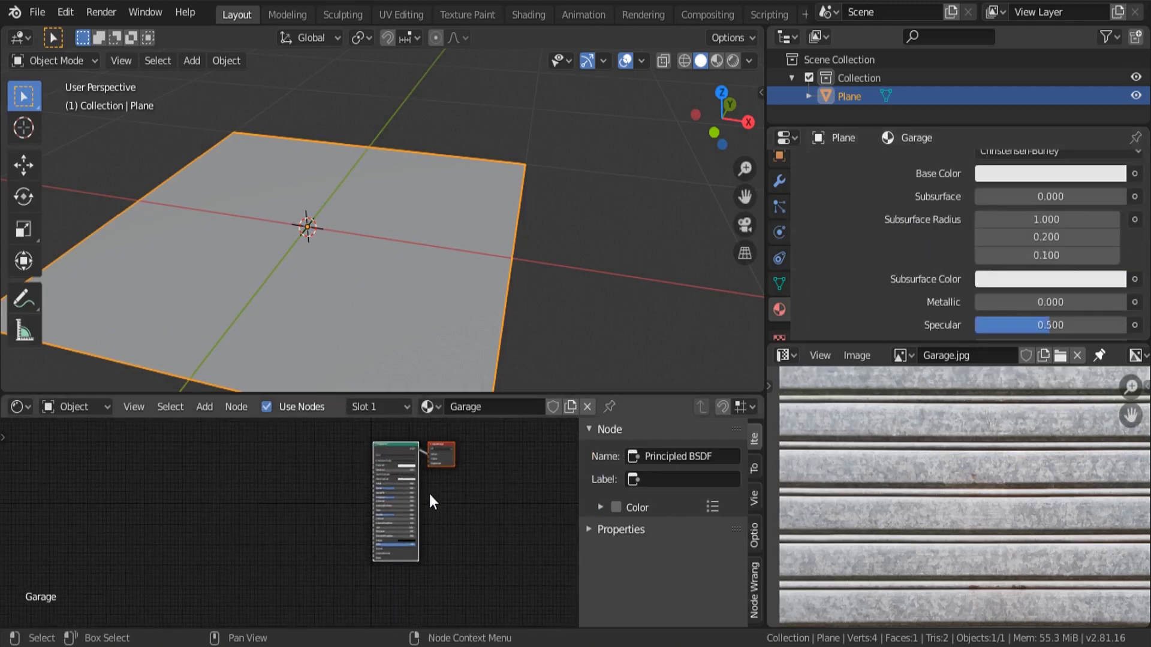
key("n")
scroll(507, 474, "up", 5)
left_click_drag(534, 394, 537, 259)
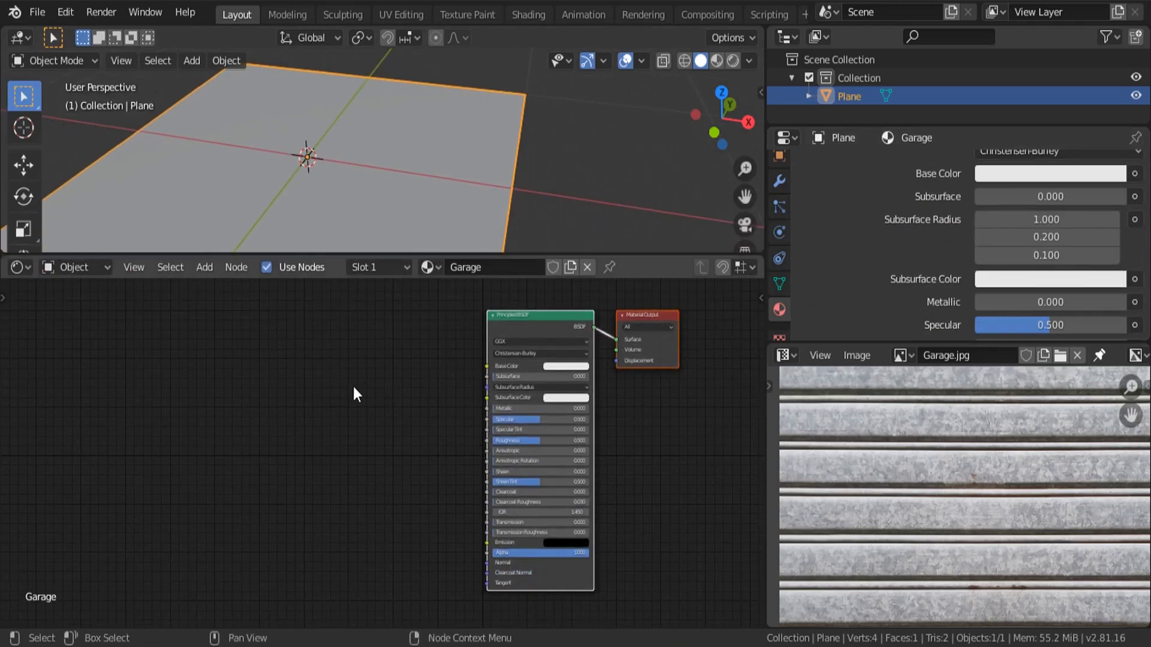
Step: Add a Wave Texture node and place it to the left of the Principled BSDF
key("shift+a")
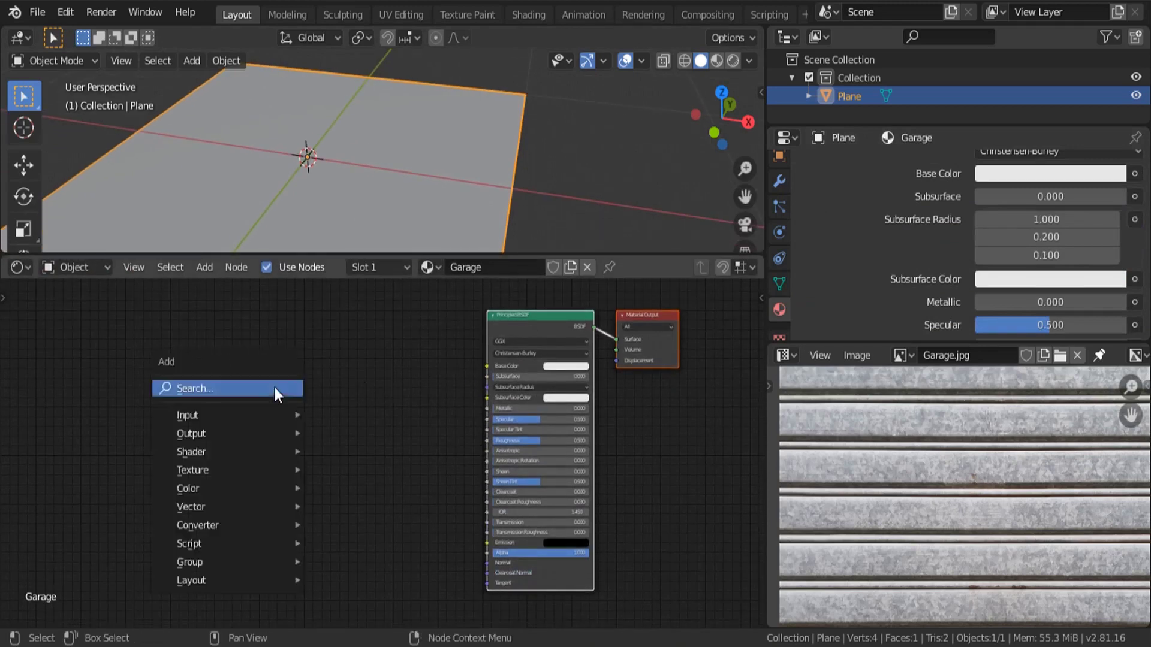
left_click(274, 387)
type("wave")
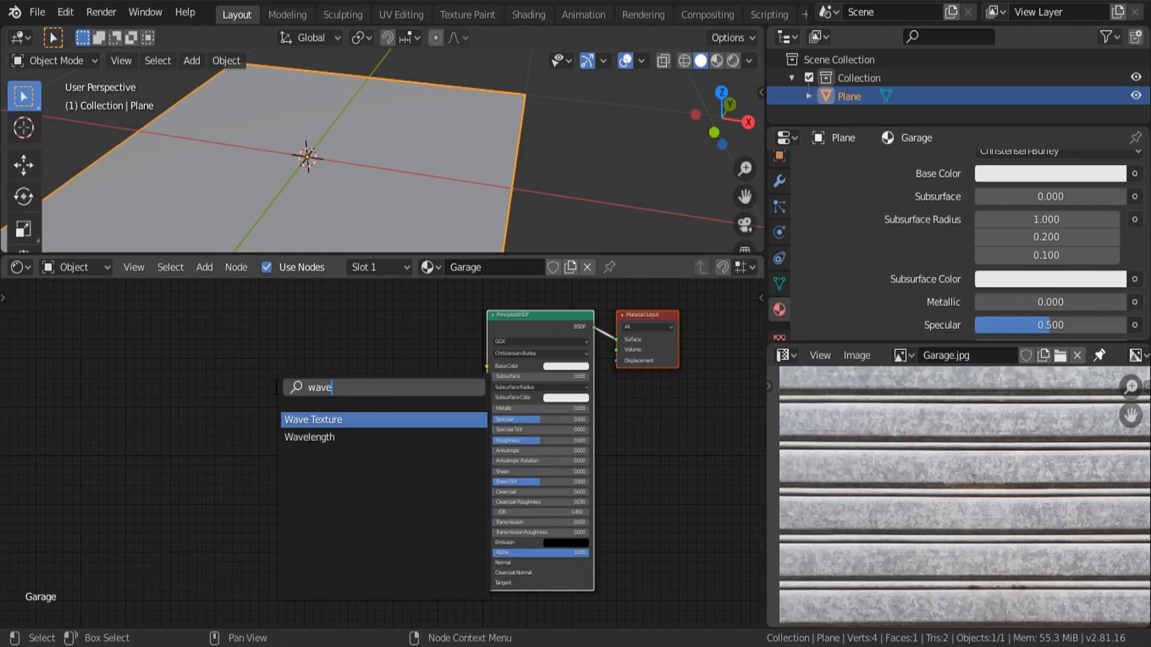
key("Return")
left_click(269, 327)
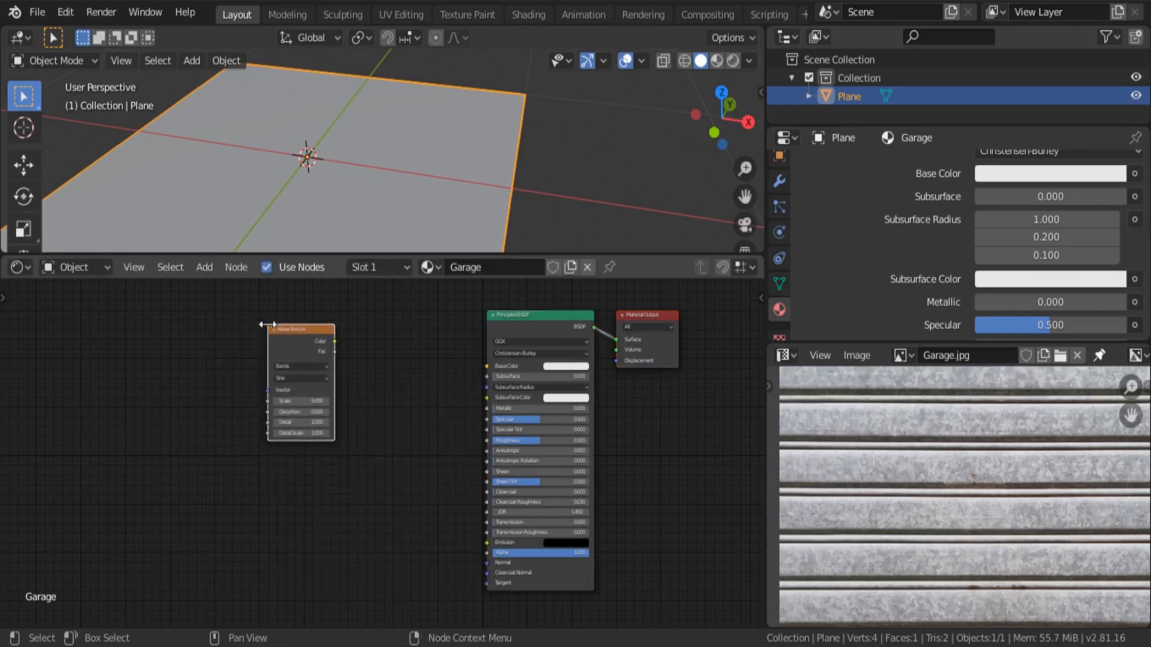
Step: Connect the Wave Texture's Color output to the Principled BSDF's Base Color and show the plane from the top in material preview shading
scroll(357, 337, "up", 3)
left_click_drag(246, 340, 497, 383)
middle_click_drag(494, 152, 446, 149)
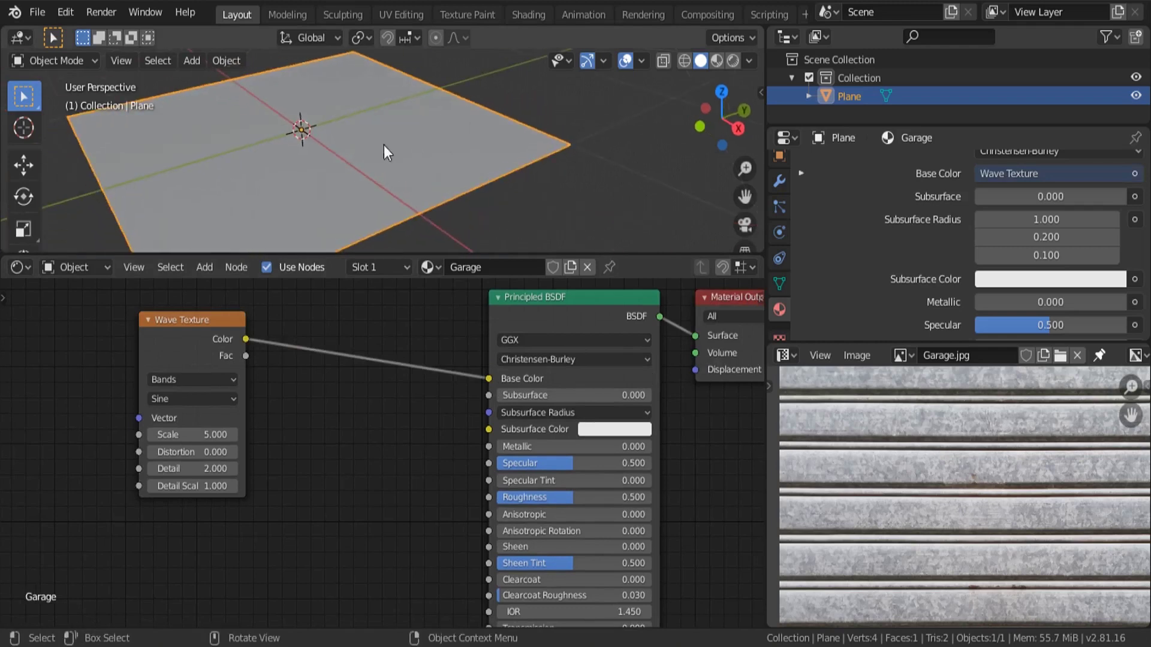
key("z")
left_click(393, 243)
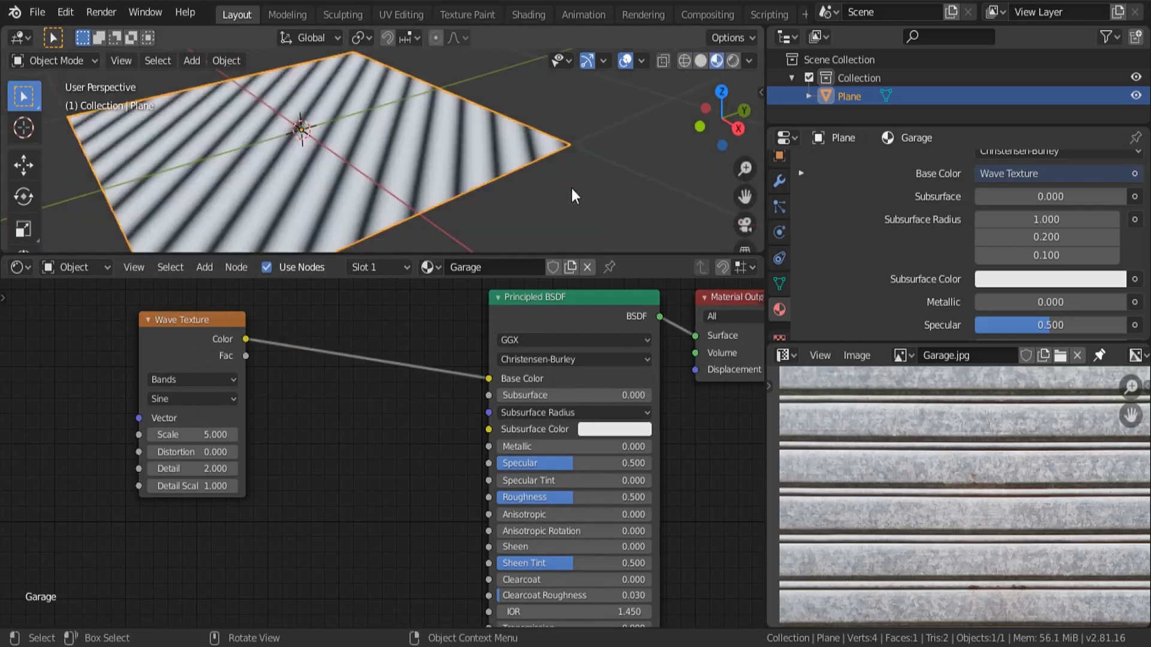
scroll(570, 188, "down", 3)
middle_click_drag(483, 178, 418, 153)
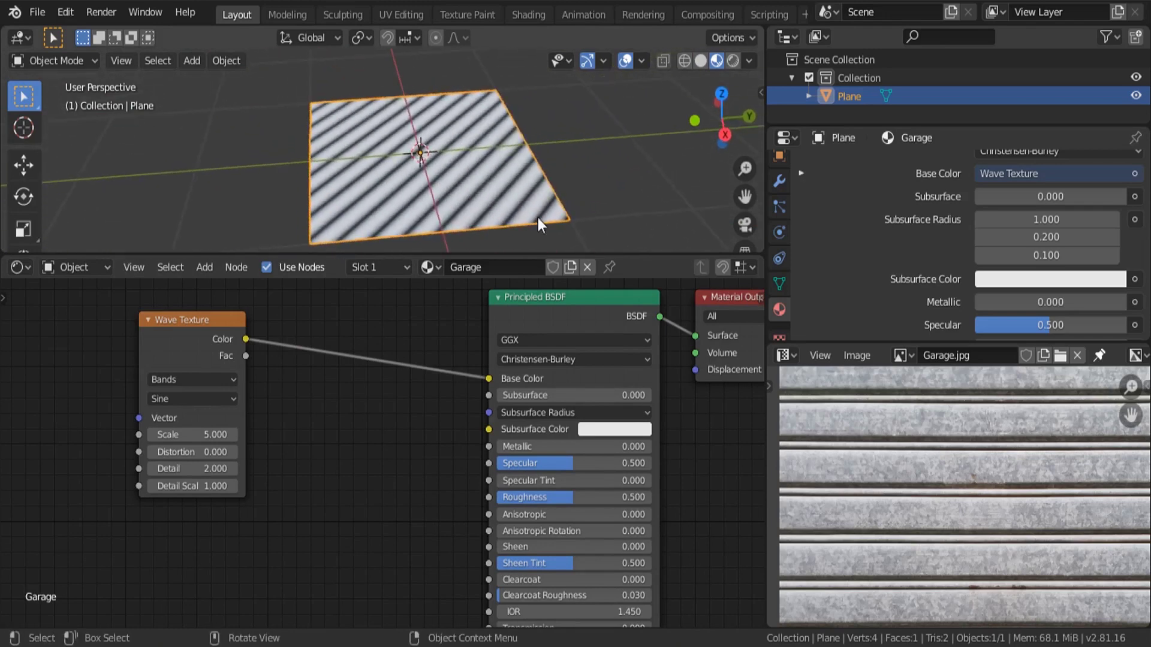
middle_click_drag(538, 217, 502, 145, "alt")
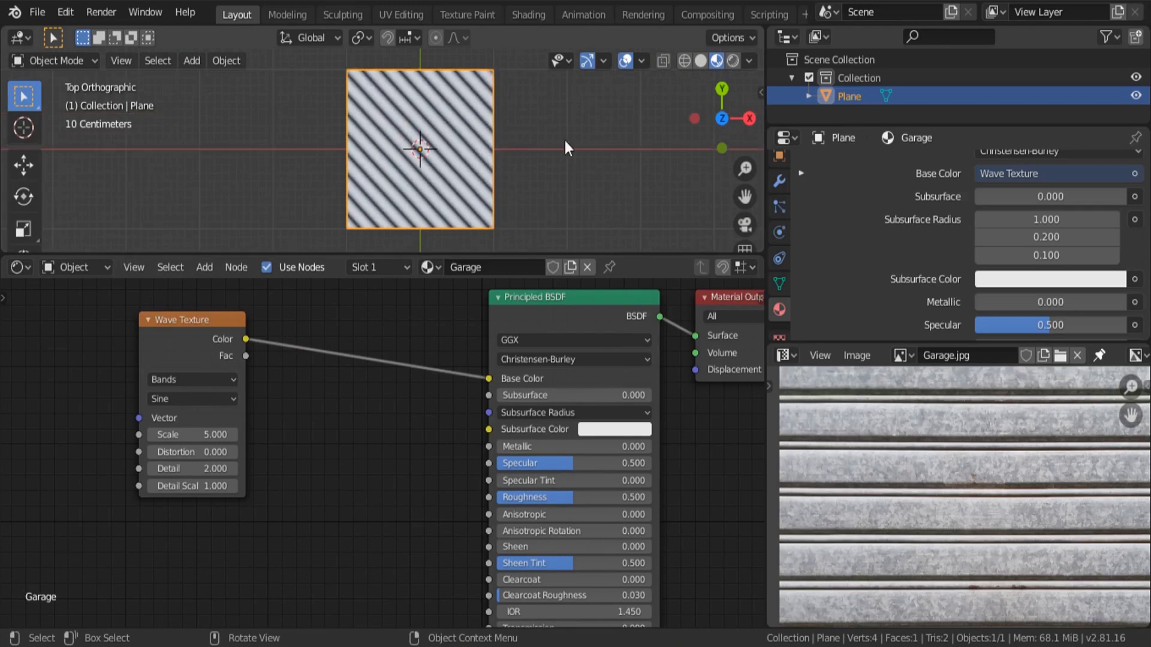
Step: Move the Wave Texture node to free space and add Texture Coordinate and Mapping nodes feeding its Vector input
middle_click_drag(255, 447, 417, 459)
left_click_drag(339, 337, 363, 347)
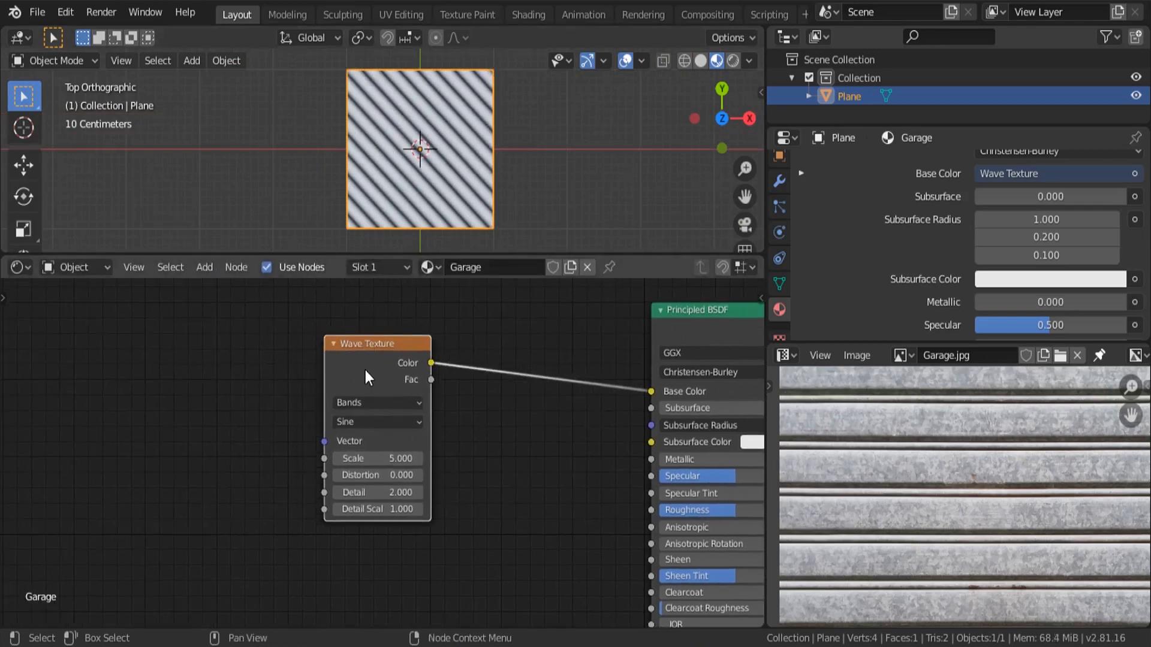
key("ctrl")
left_click_drag(382, 355, 348, 372)
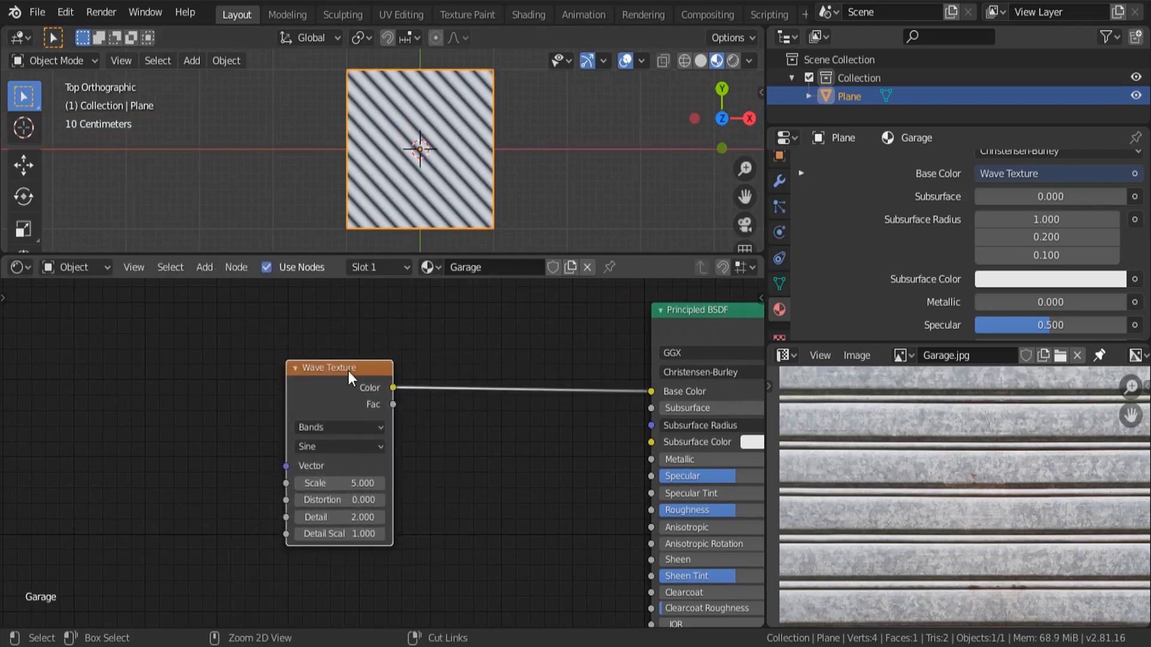
key("ctrl+t")
middle_click_drag(317, 388, 478, 373)
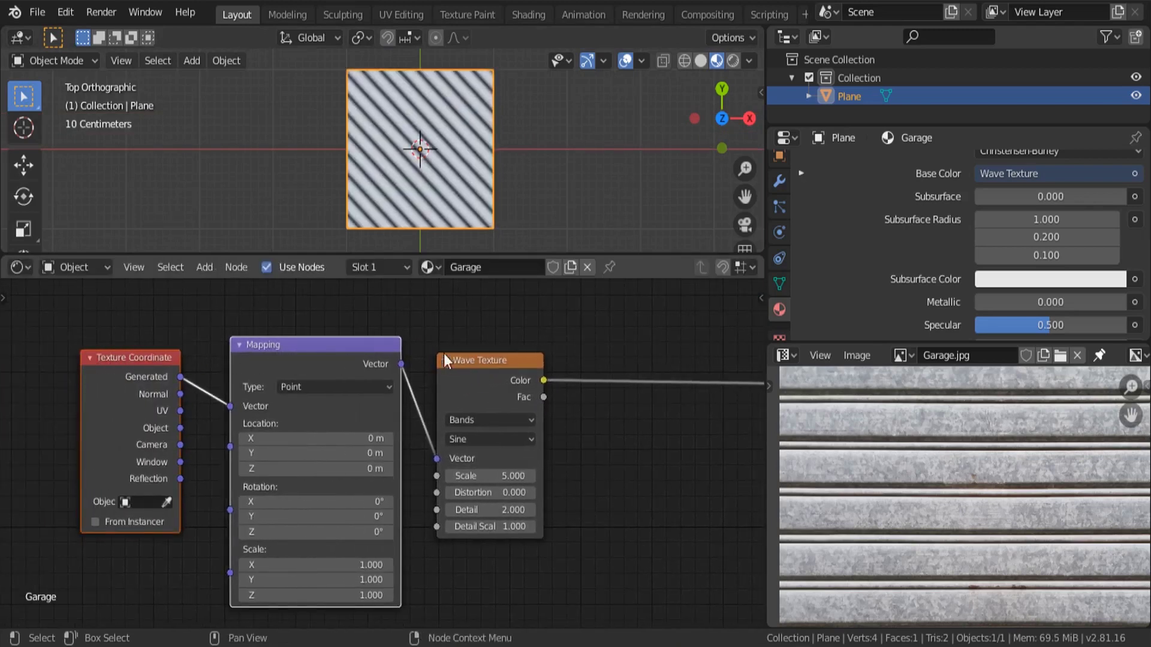
Step: Search the add-on preferences for "node" to check whether Node Wrangler is enabled, and close the preferences
left_click(64, 12)
left_click(90, 272)
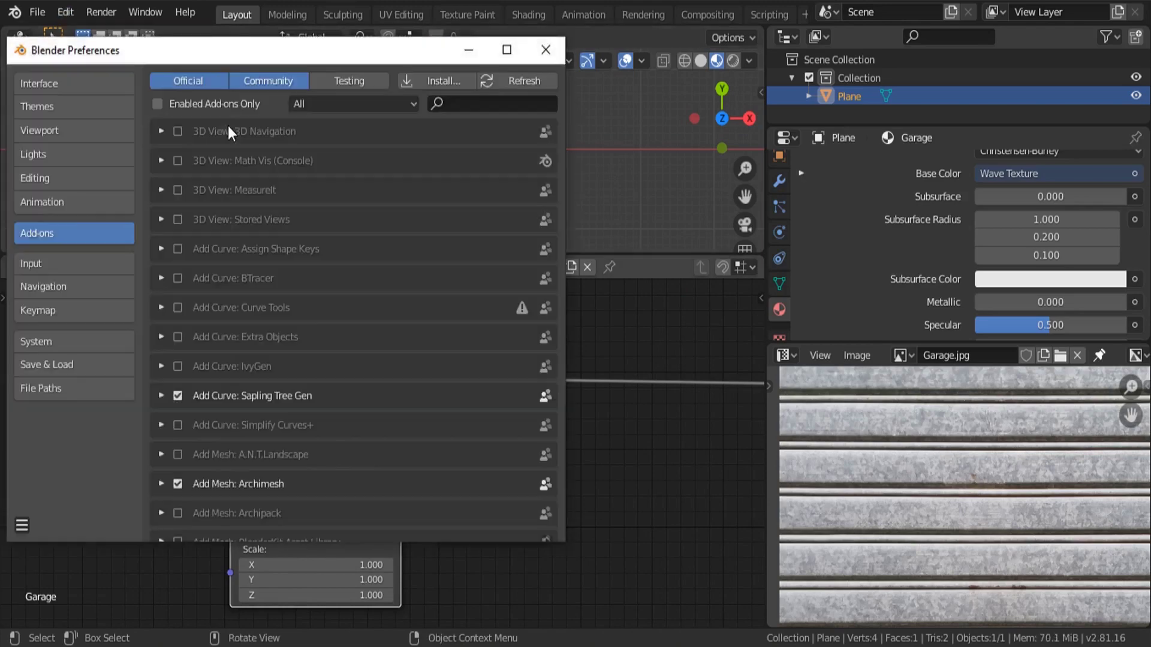
left_click(484, 104)
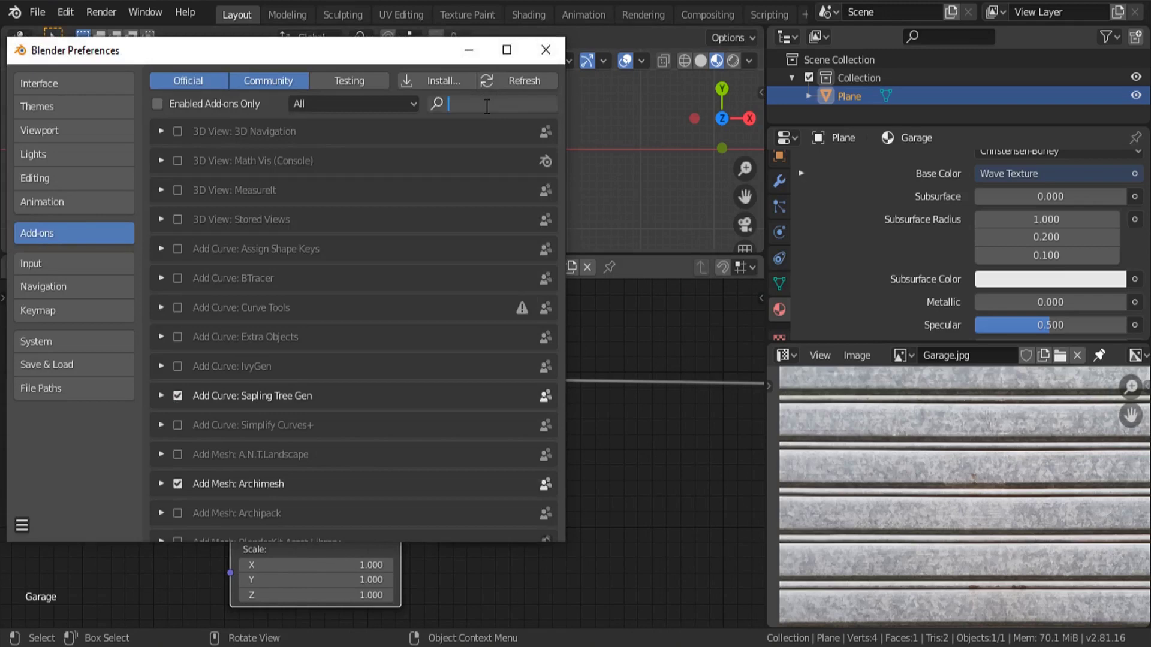
type("node")
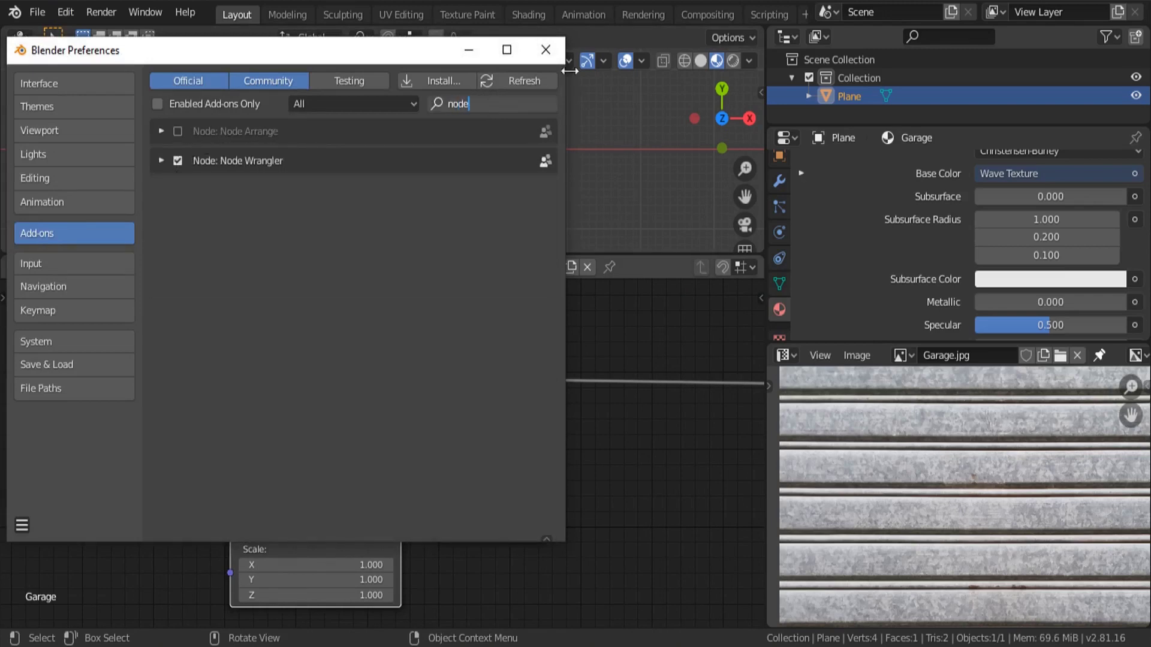
left_click(545, 50)
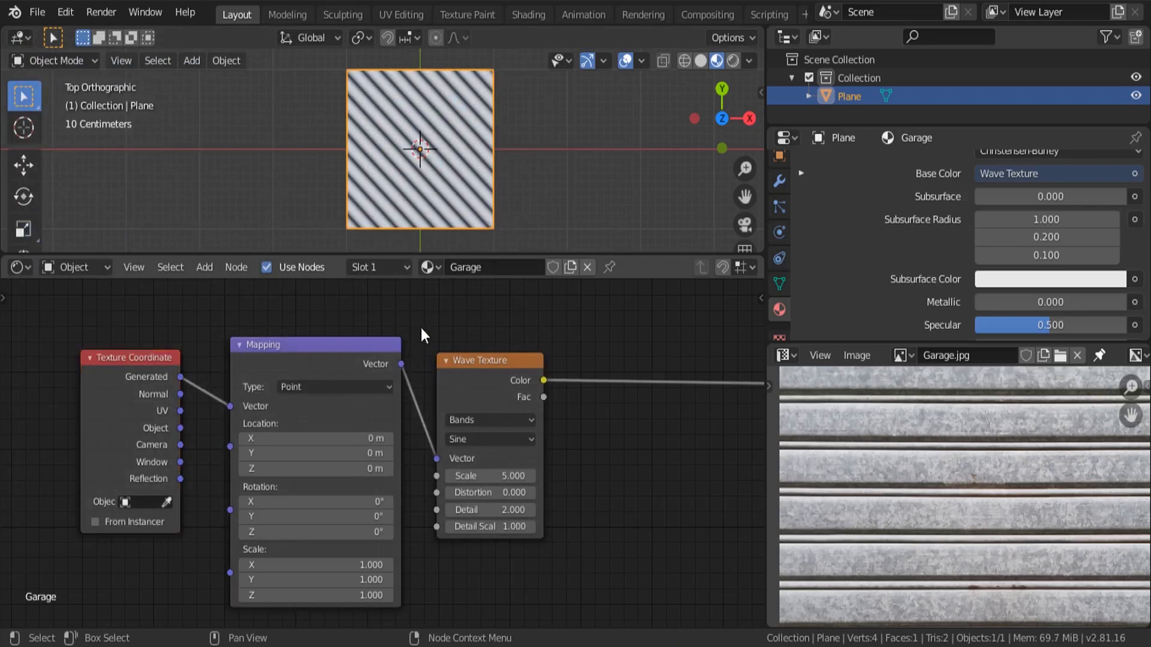
key("Home")
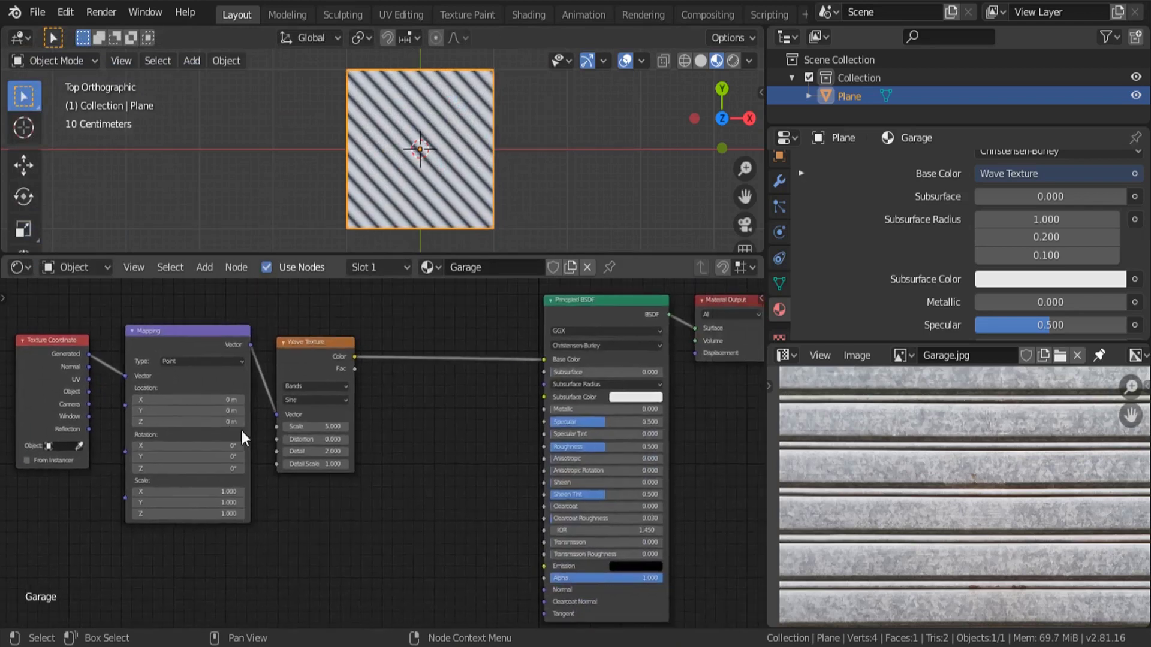
middle_click_drag(181, 450, 187, 472)
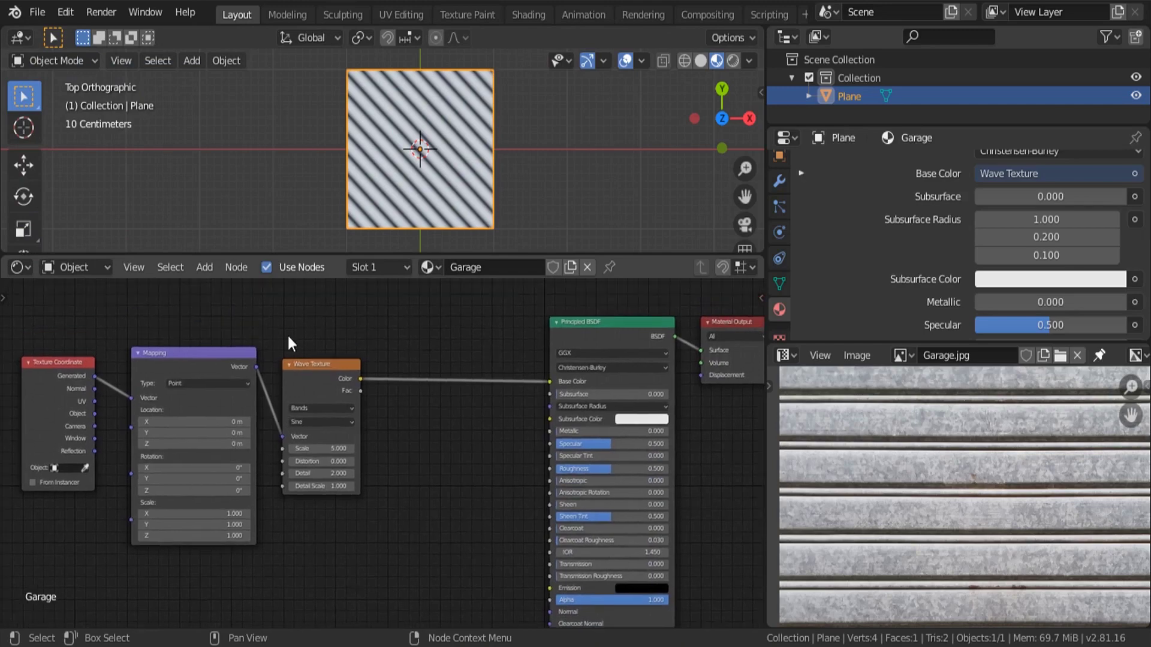
scroll(96, 465, "up", 3)
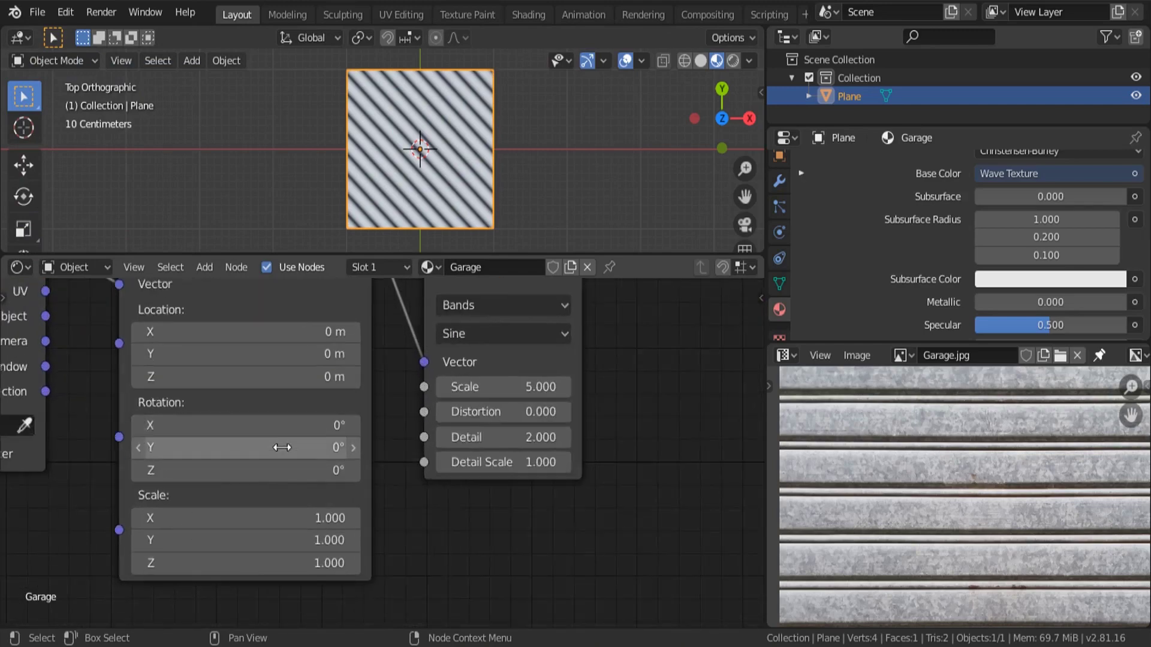
left_click_drag(321, 433, 263, 434)
key("Escape")
left_click_drag(333, 445, 396, 447)
key("Escape")
Step: Set the Mapping node's Y rotation to 45°
left_click(284, 451)
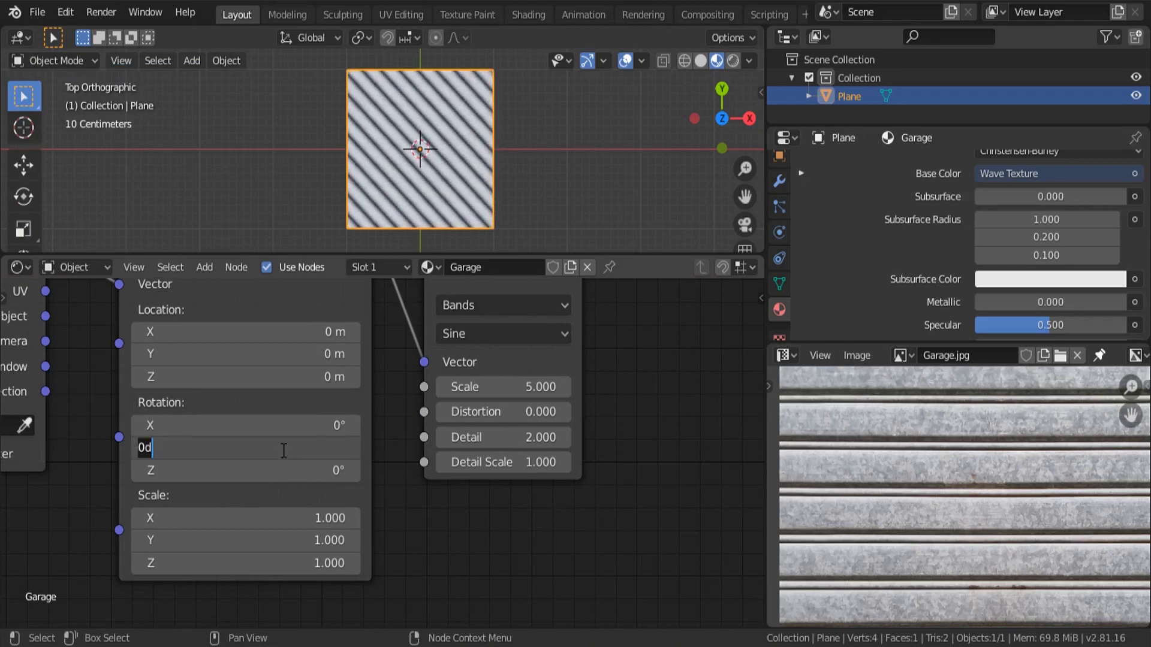
key("Return")
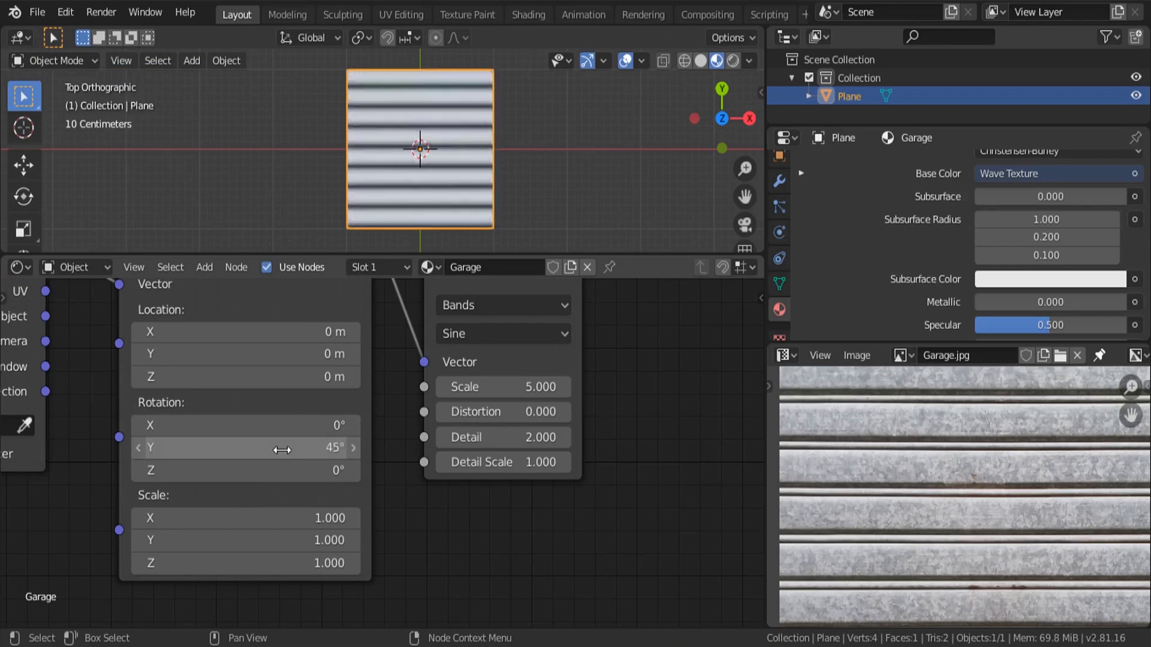
Step: Set the Wave Texture's Scale to 10 and examine the bands on the plane up close
middle_click_drag(543, 418, 487, 503)
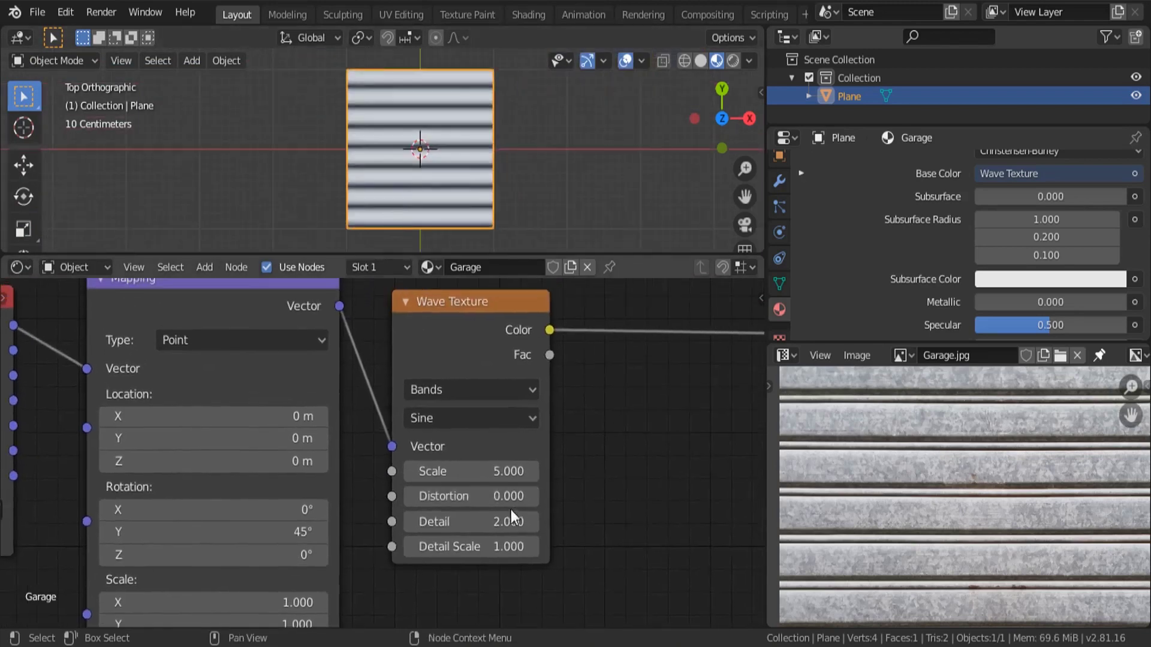
left_click(492, 474)
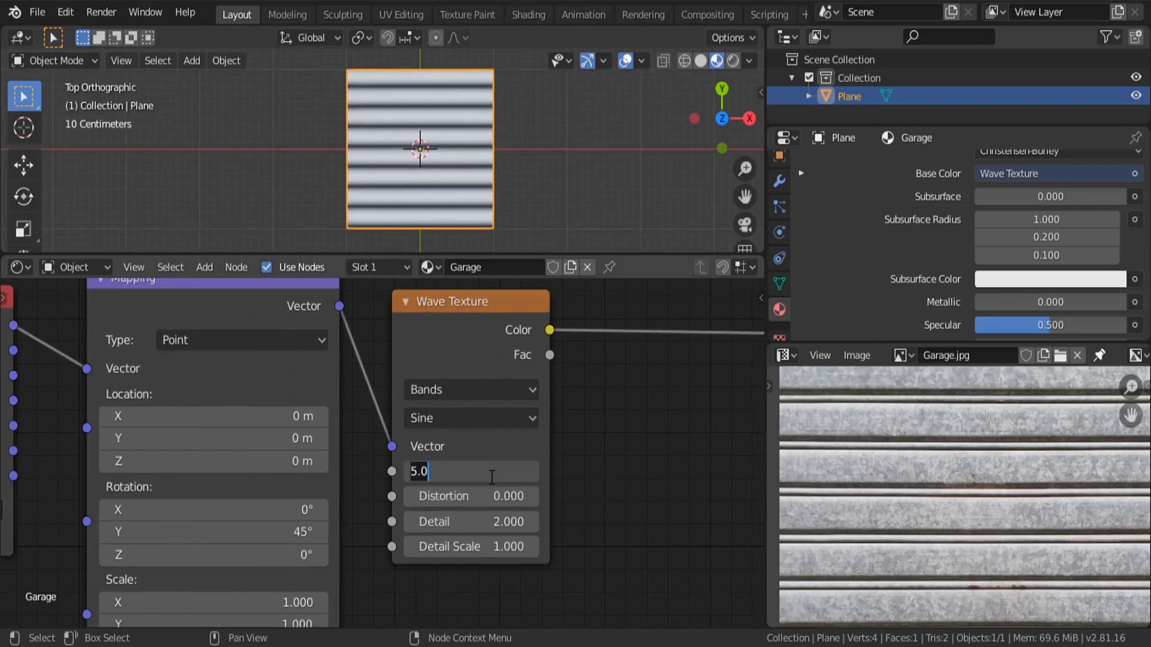
type("10")
key("Return")
scroll(411, 224, "up", 5)
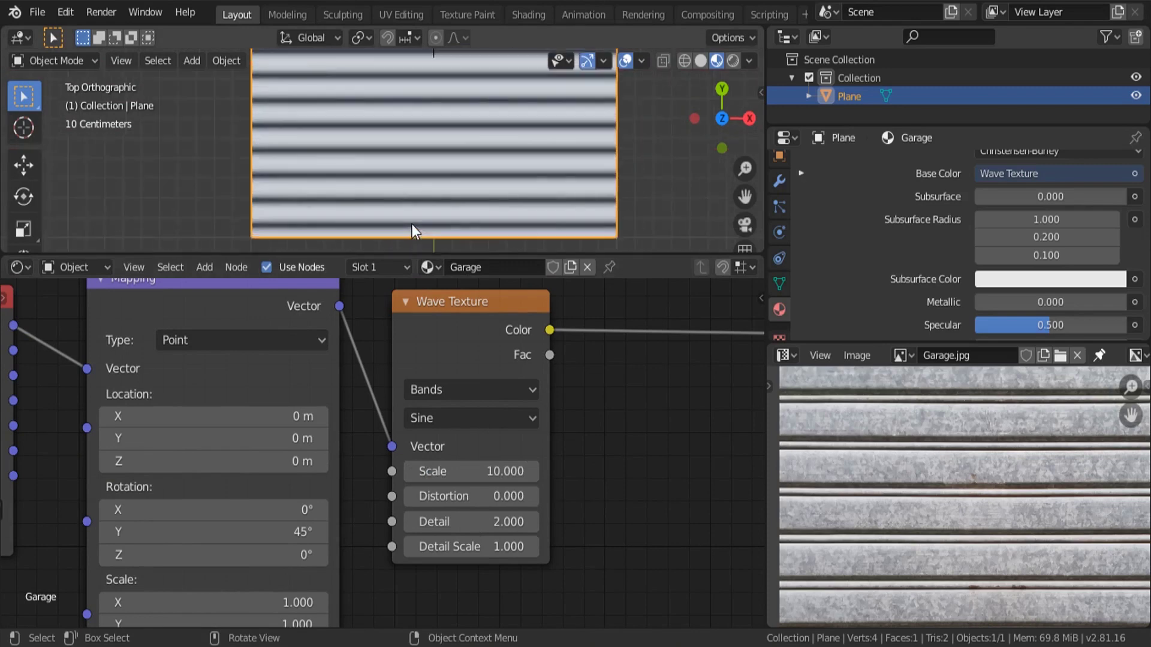
scroll(260, 430, "down", 2)
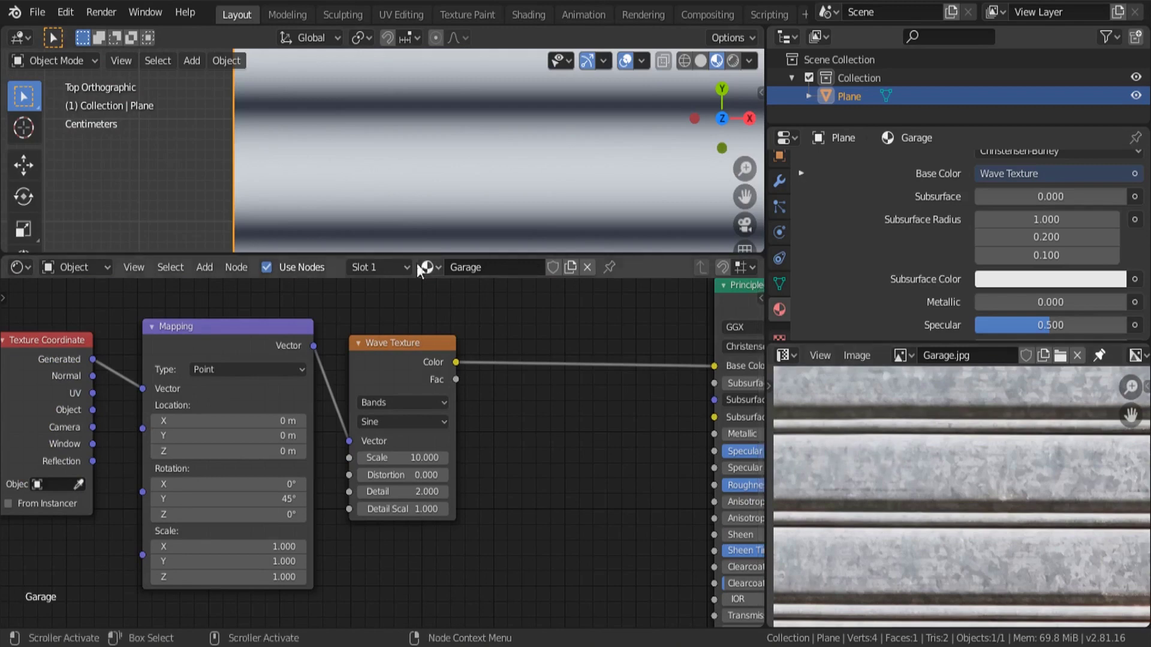
Step: Add a ColorRamp node on the link between the Wave Texture and the Principled BSDF's Base Color
scroll(365, 446, "down", 2)
key("shift+a")
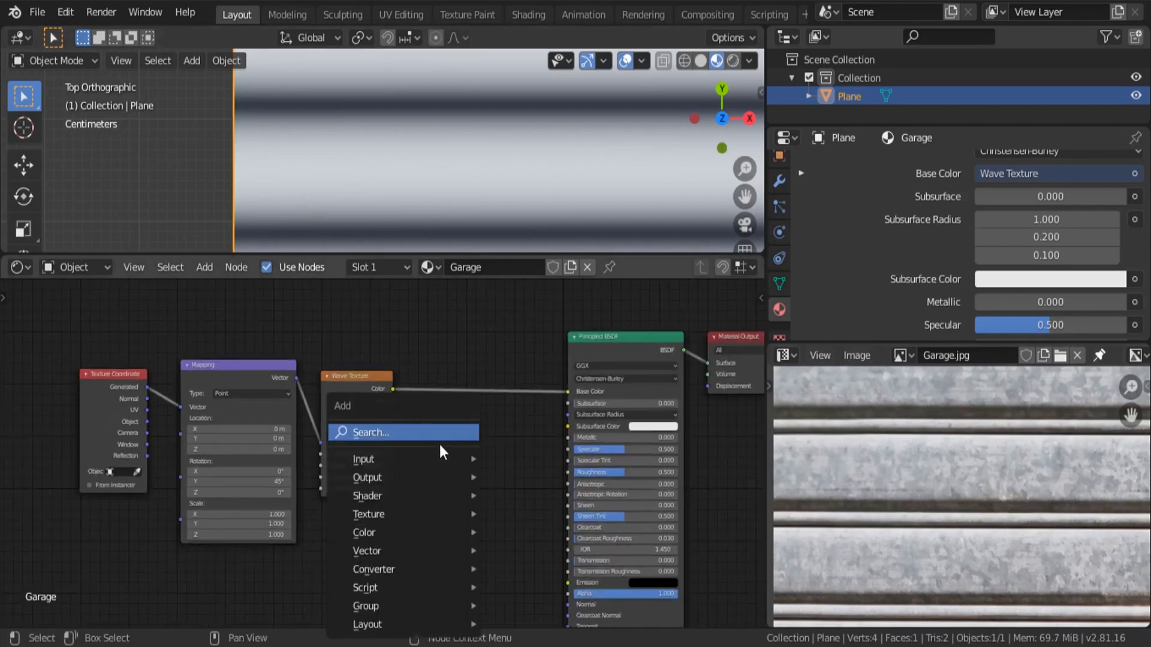
left_click(440, 442)
type("col")
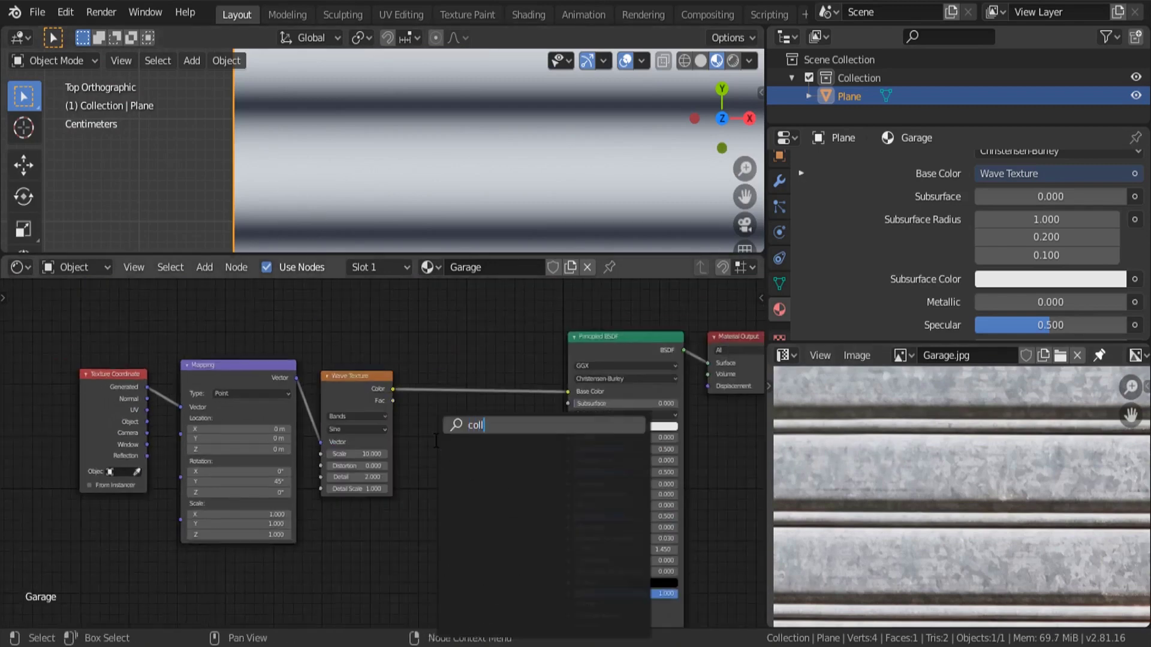
key("Down")
key("Return")
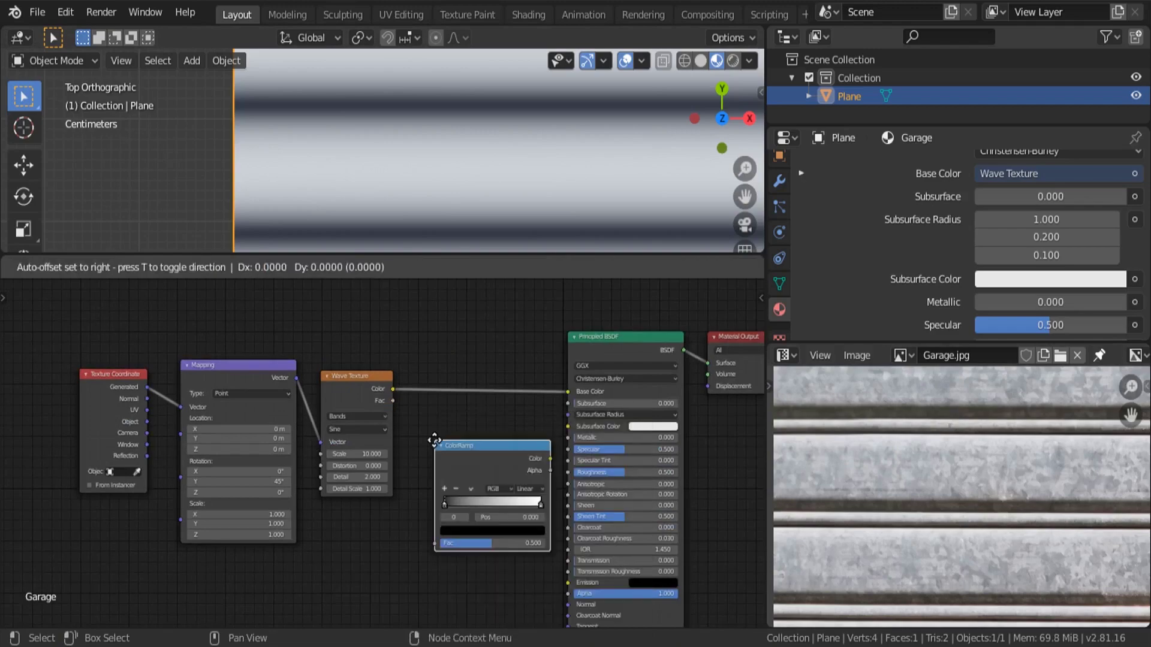
left_click(437, 365)
Step: Move the ColorRamp's white stop to position 0.300 to narrow the dark bands
scroll(558, 414, "up", 4)
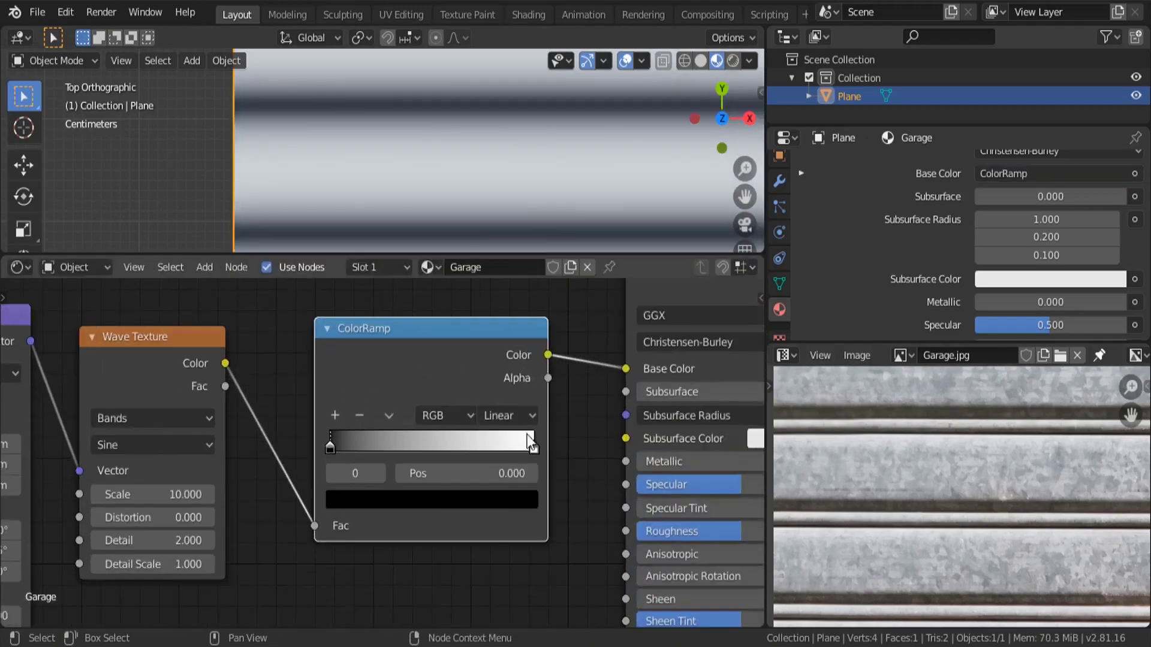
left_click_drag(531, 445, 373, 449)
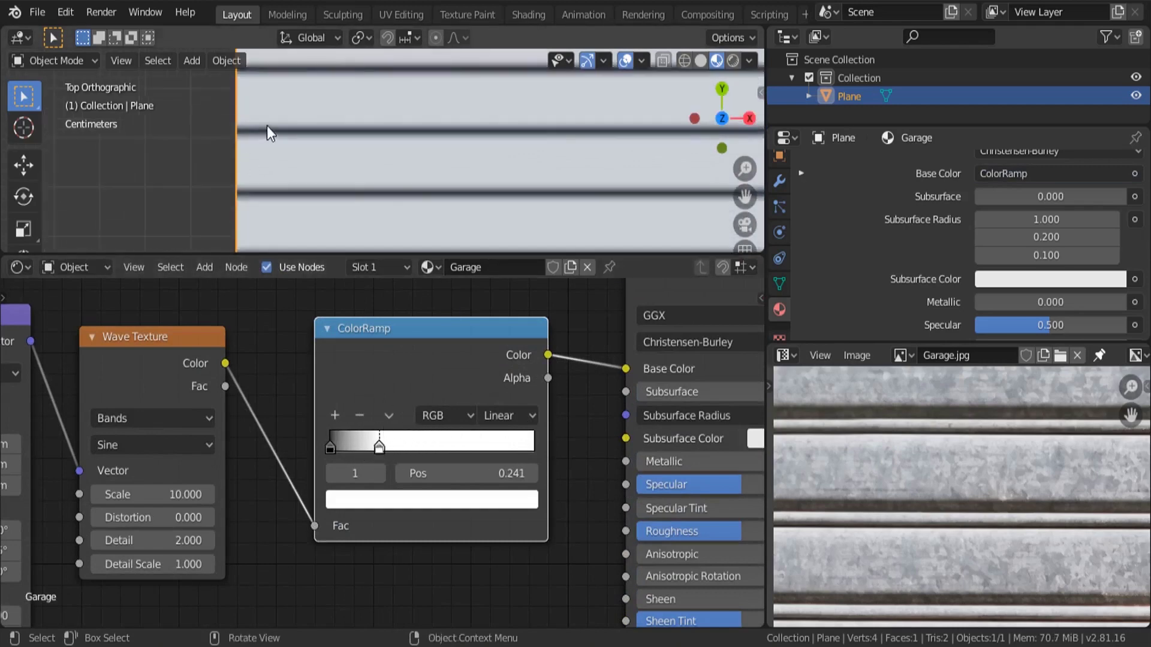
left_click_drag(380, 446, 392, 446)
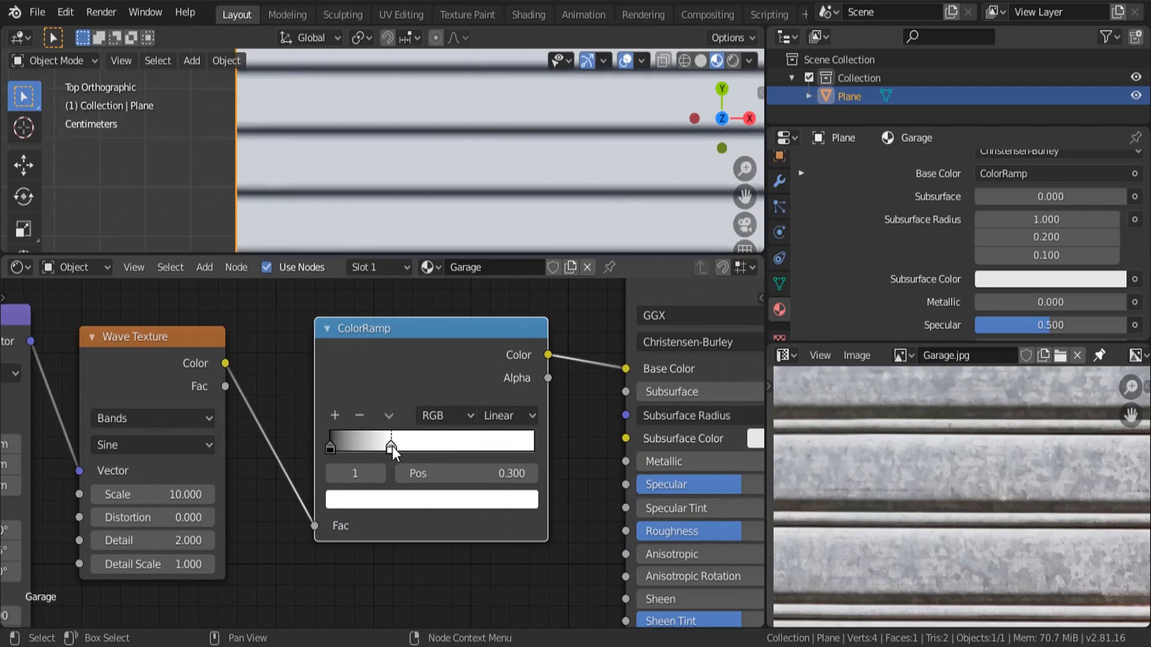
scroll(384, 151, "down", 6)
scroll(360, 456, "down", 6)
Step: Move the Texture Coordinate, Mapping, Wave Texture and ColorRamp nodes together farther away from the Principled BSDF
middle_click_drag(358, 460, 502, 405)
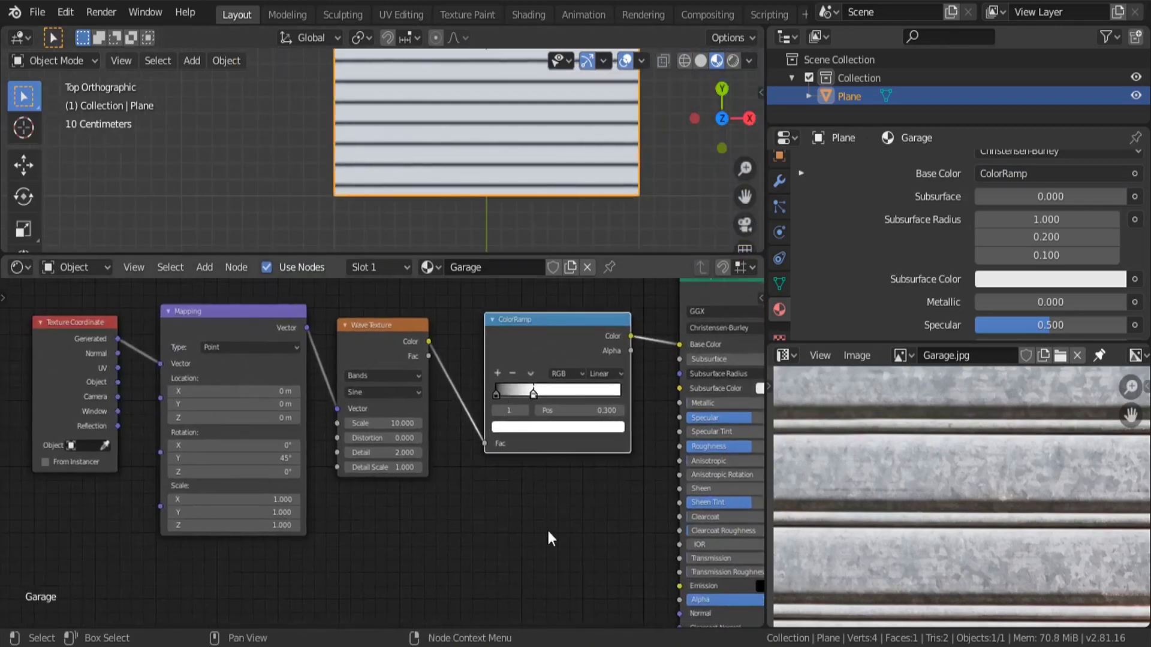
left_click_drag(560, 539, 77, 407)
scroll(384, 377, "down", 2)
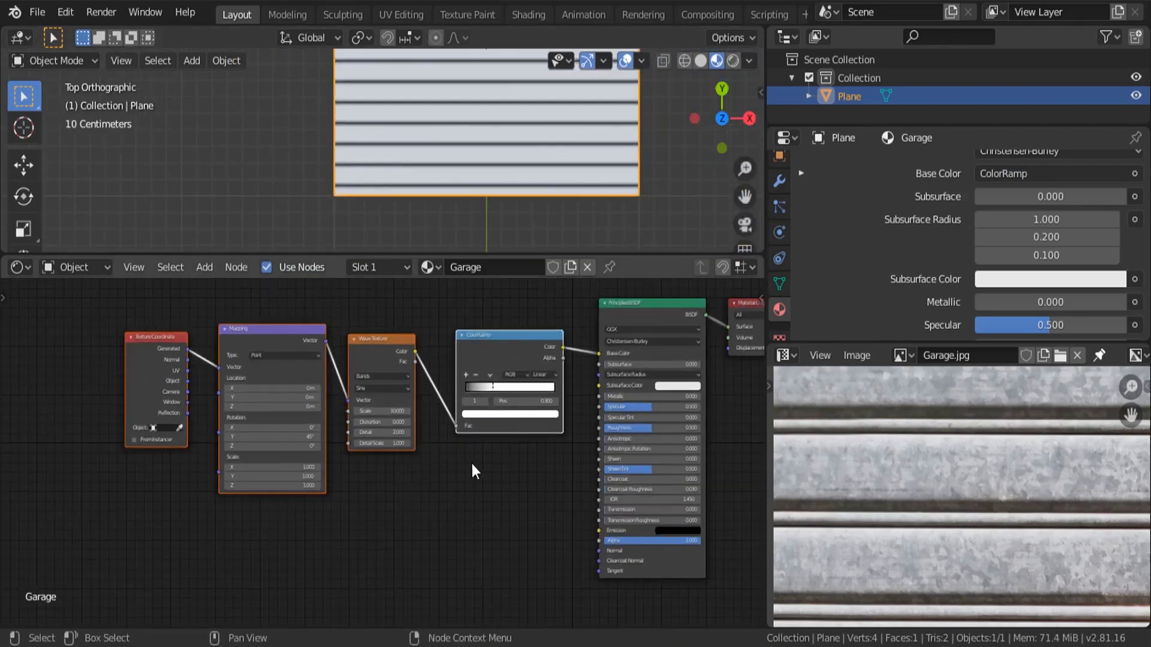
key("g")
left_click(333, 465)
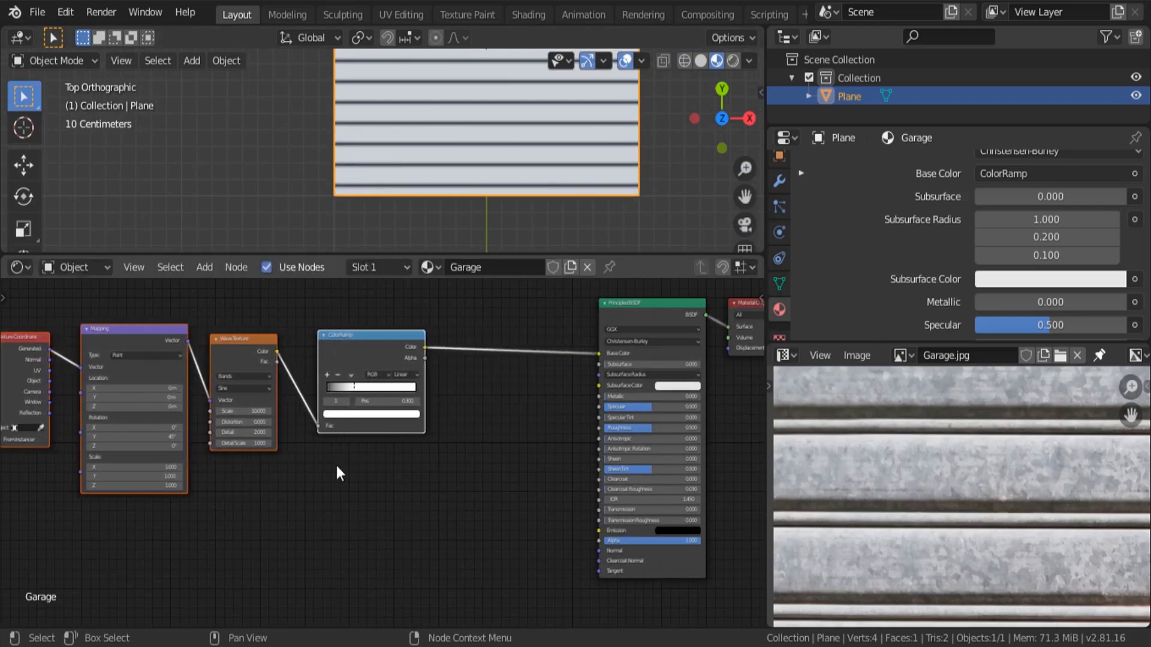
Step: Add a Bump node, feeding the ColorRamp's Color into its Height and its Normal output into the Principled BSDF's Normal
scroll(467, 437, "right", 1, "ctrl")
key("shift+a")
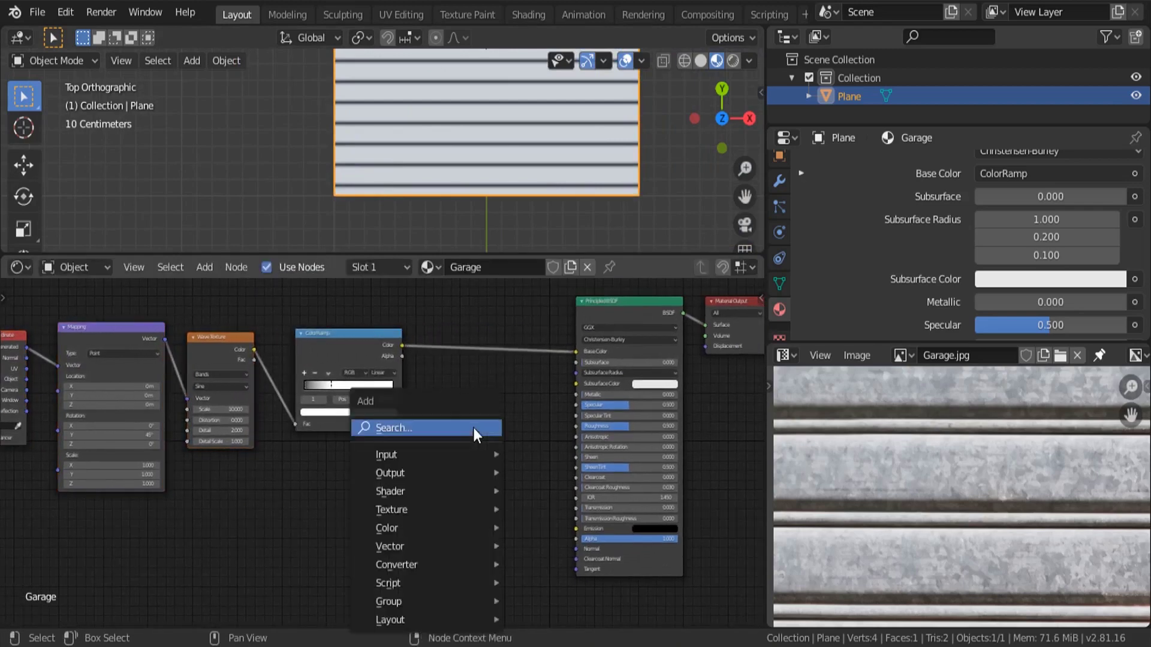
left_click(474, 426)
type("bump")
key("Return")
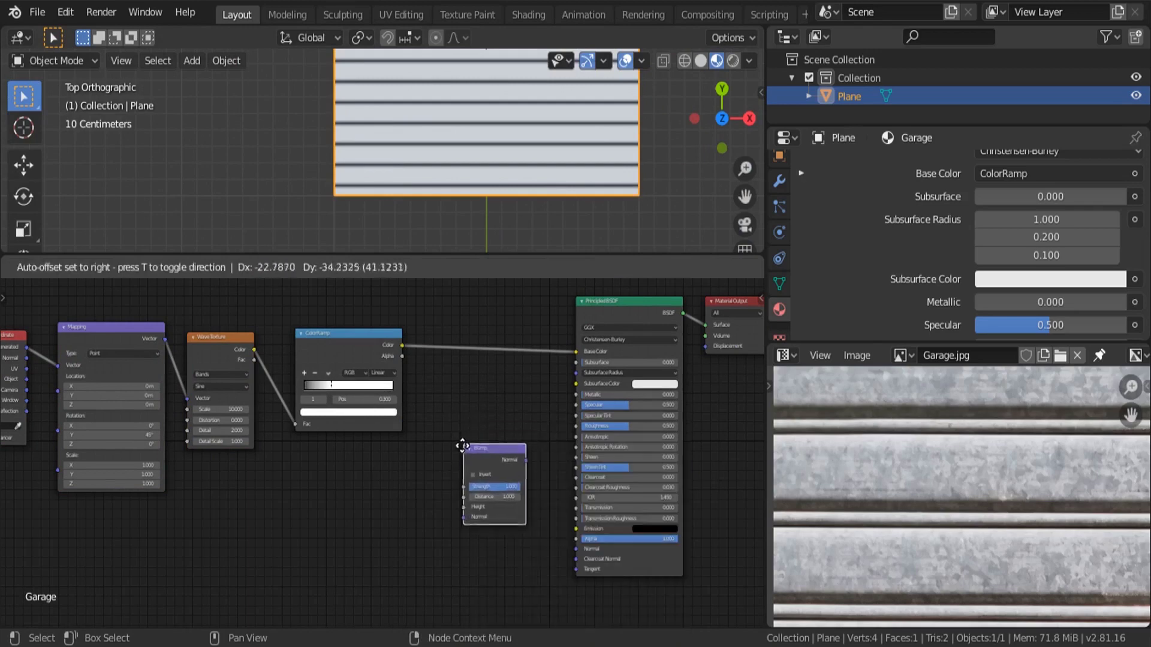
left_click(467, 451)
left_click_drag(401, 345, 458, 510)
scroll(559, 533, "up", 2)
left_click_drag(508, 427, 584, 551)
Step: Examine the bumped grooves on the plane from an angle, near and far, against the Garage.jpg reference
middle_click_drag(476, 199, 391, 193)
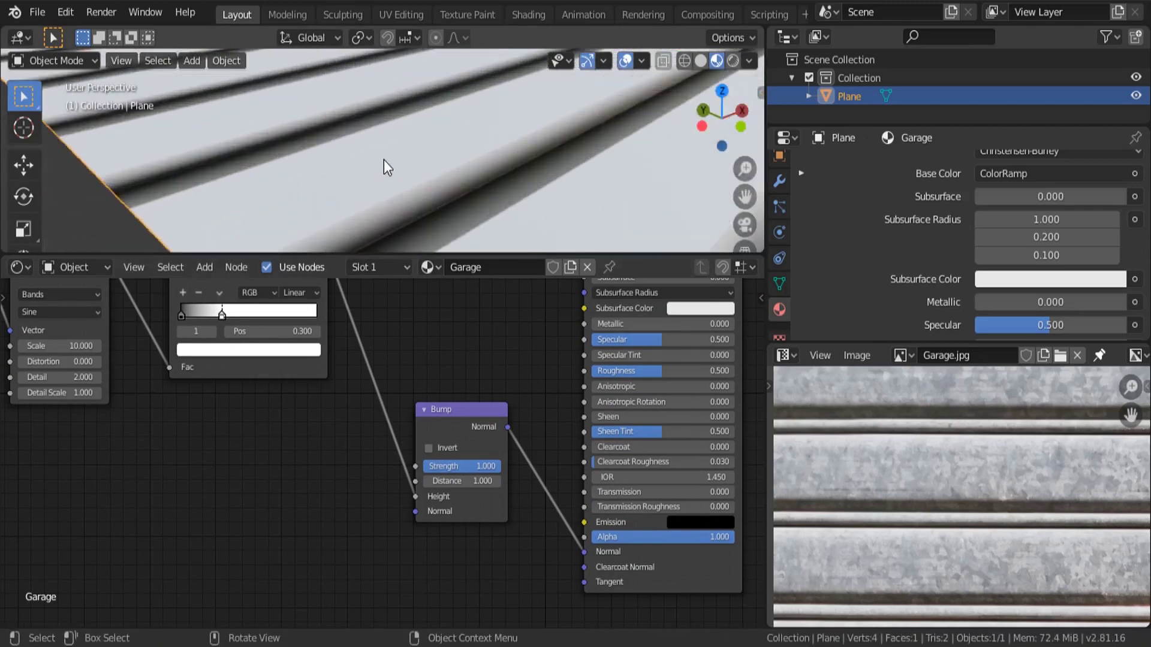
middle_click_drag(384, 161, 358, 211)
scroll(553, 164, "down", 5)
scroll(405, 221, "down", 3)
scroll(434, 225, "up", 5)
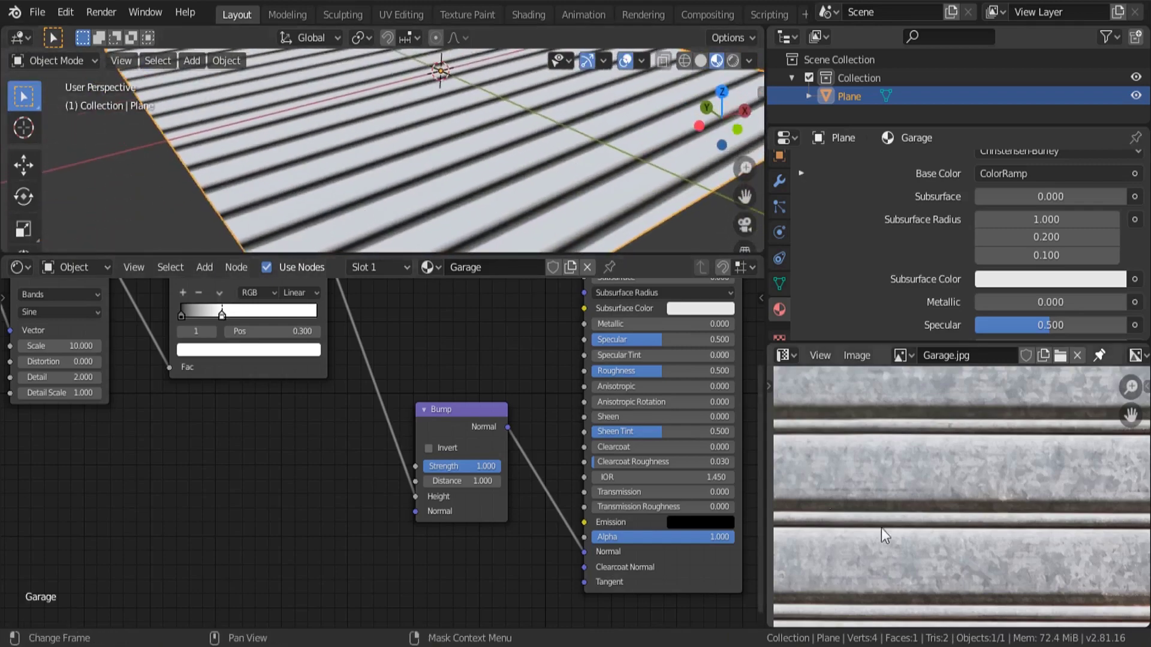
Step: Duplicate the Texture Coordinate, Mapping and Wave Texture nodes together and place the copies below the originals
key("Home")
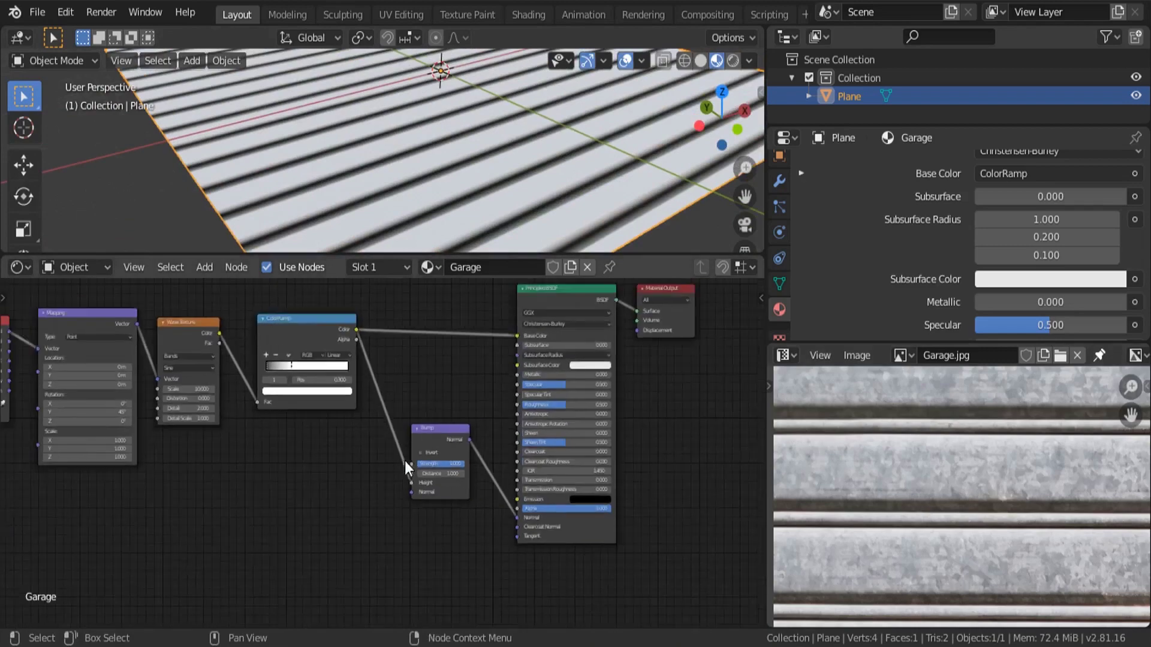
scroll(405, 461, "up", 4)
left_click_drag(531, 474, 198, 353)
middle_click_drag(344, 421, 368, 421)
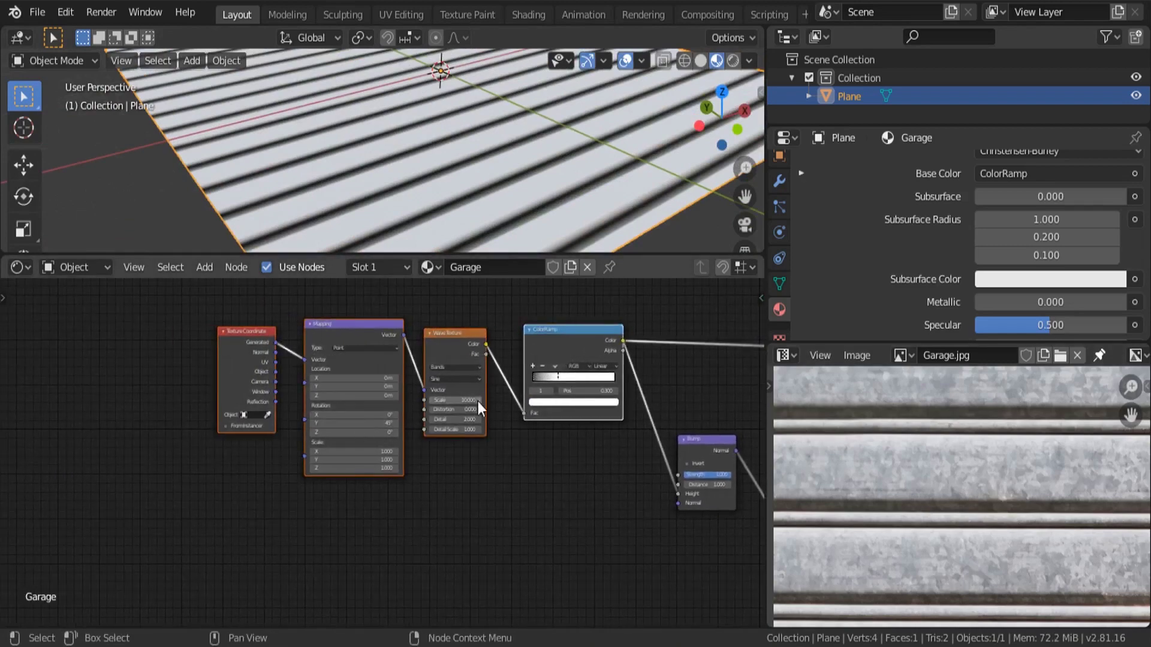
left_click(505, 468)
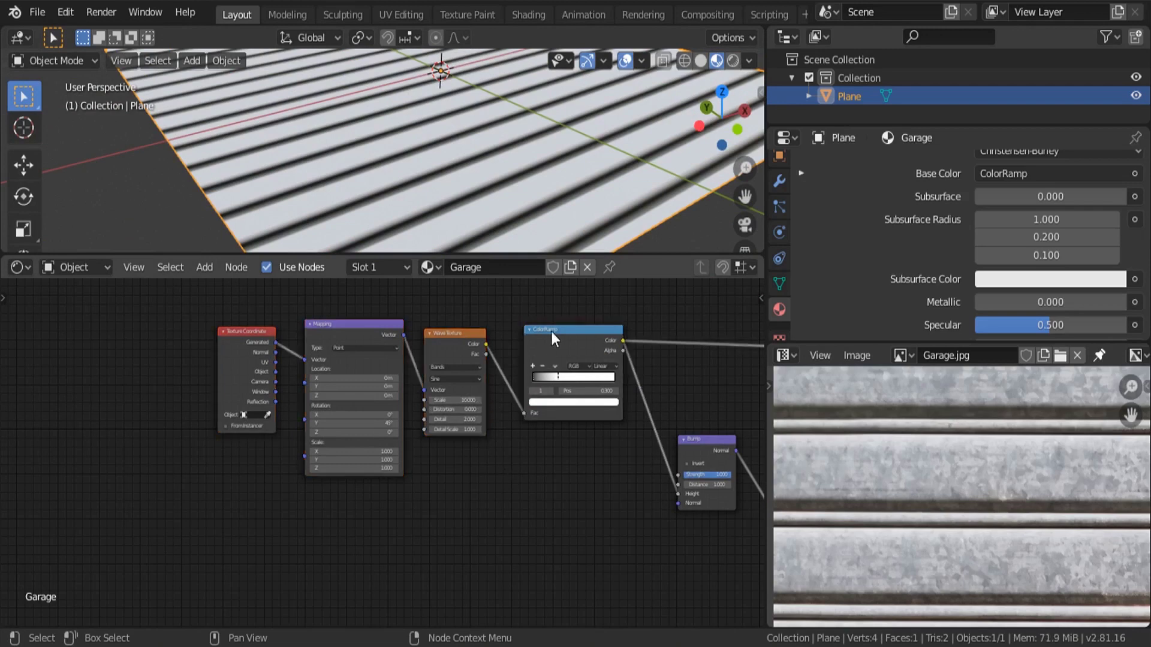
left_click_drag(551, 331, 553, 329)
left_click_drag(486, 487, 178, 376)
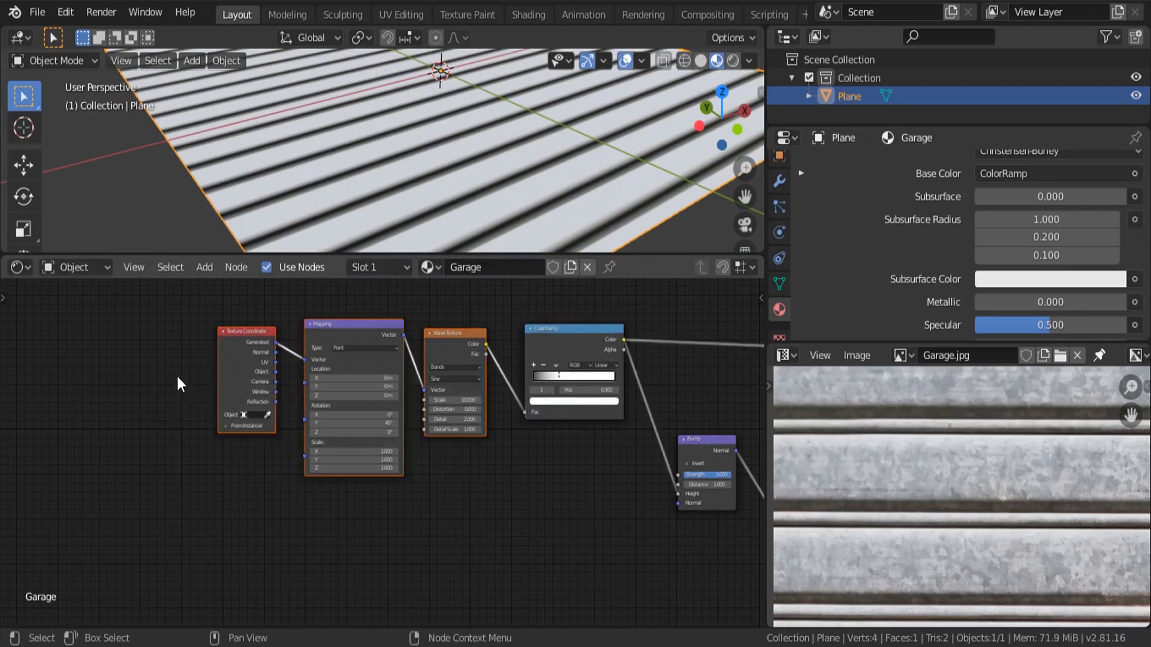
key("shift+d")
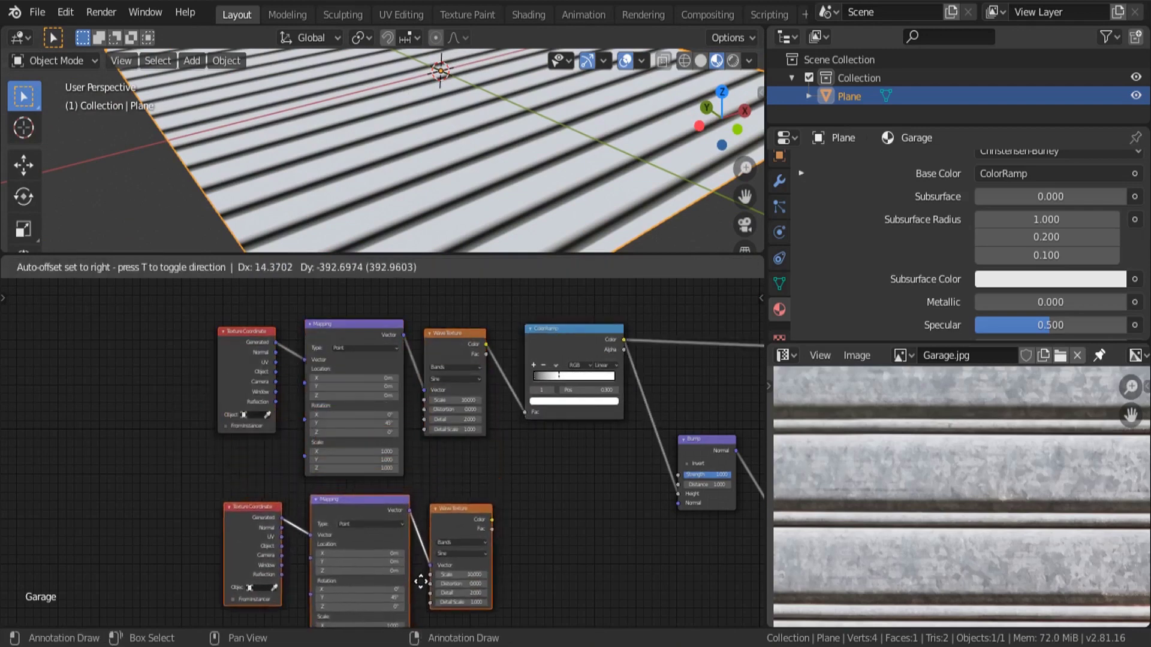
left_click(376, 586)
Step: Set the duplicated Wave Texture's Scale to 50 and preview its bands directly on the plane
middle_click_drag(466, 530, 349, 523)
scroll(349, 523, "up", 4)
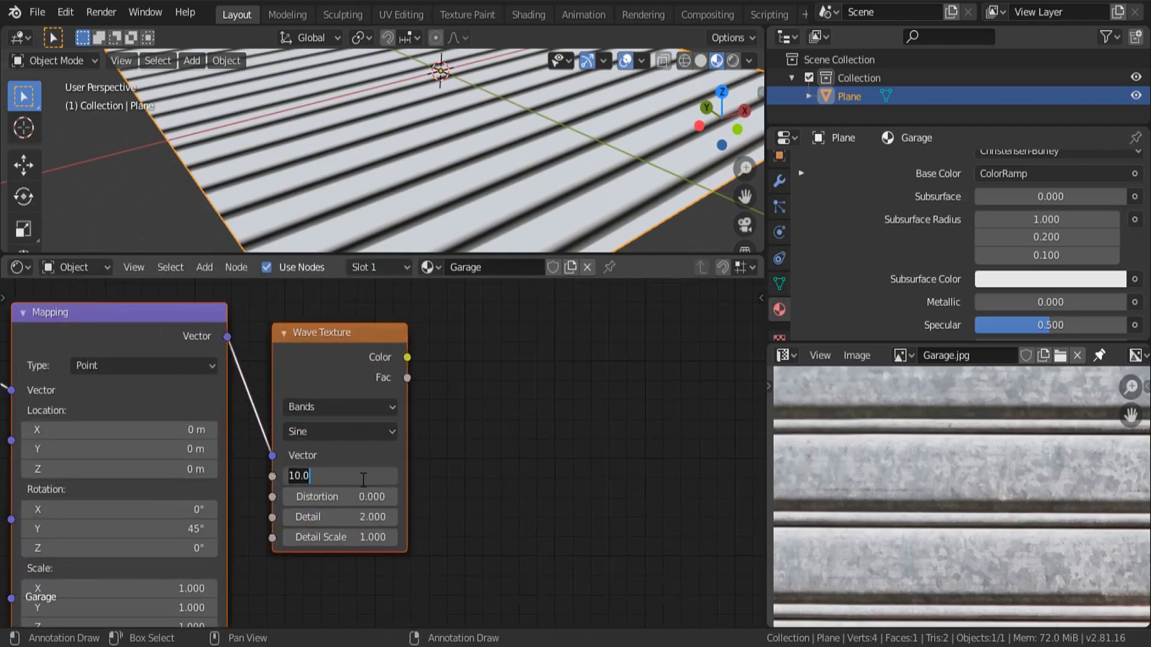
key("Return")
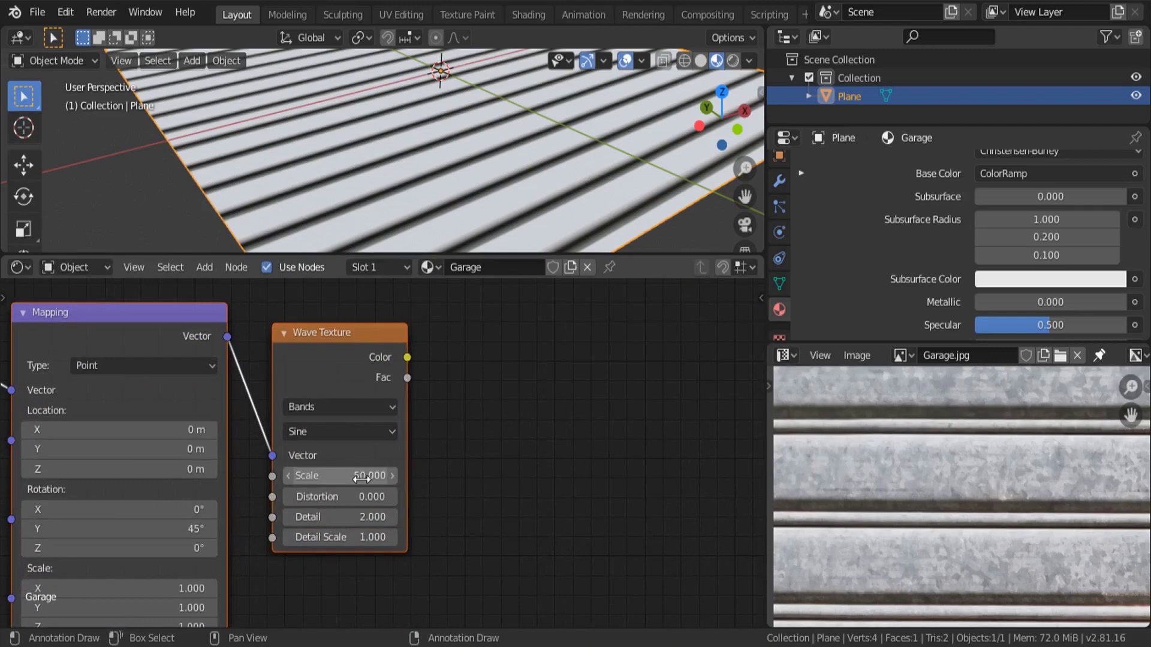
scroll(390, 473, "down", 5)
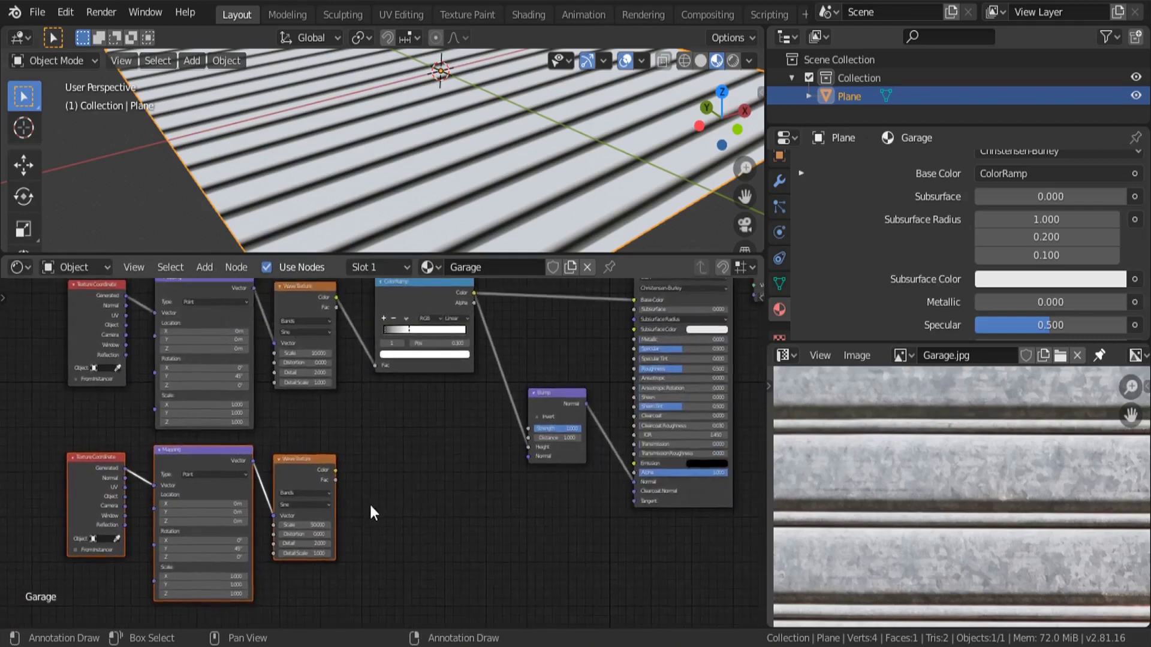
left_click(308, 462, "ctrl+shift")
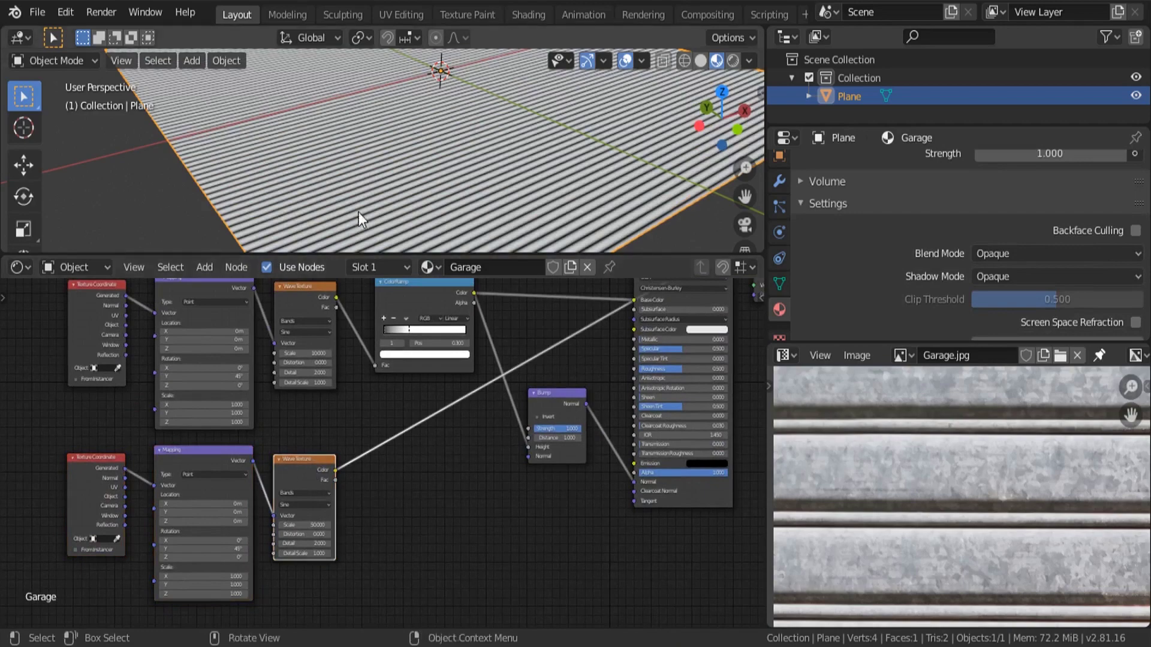
scroll(372, 210, "up", 5)
mouse_move(454, 201)
middle_mouse_down()
mouse_move(480, 199)
mouse_move(471, 204)
middle_mouse_up()
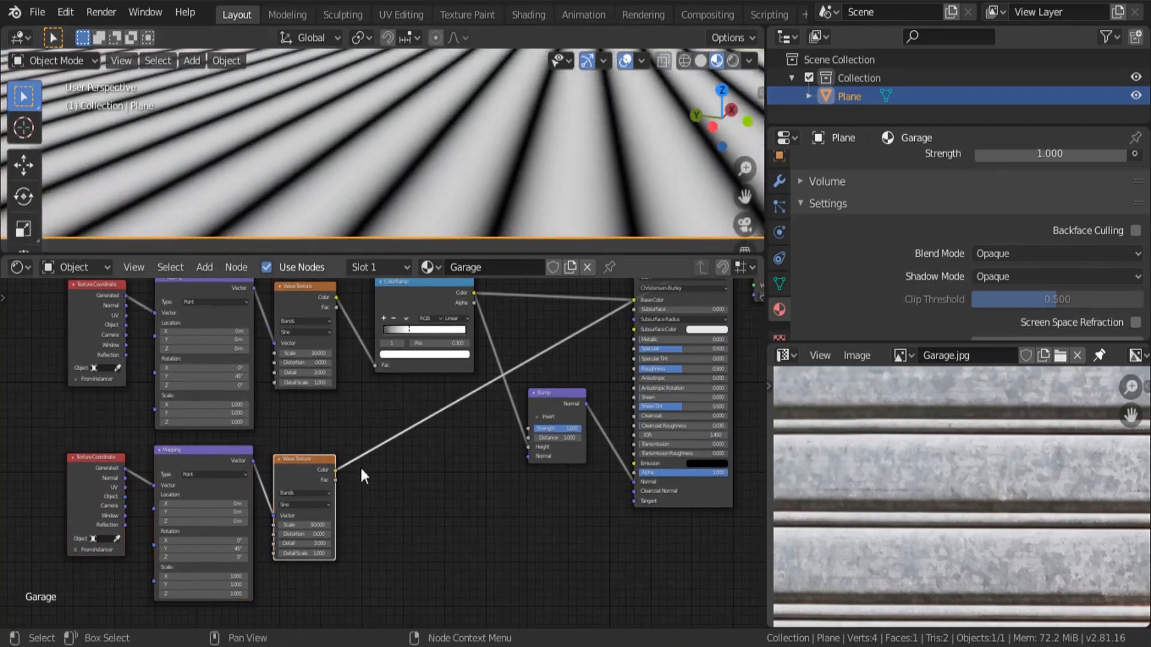
Step: Set the duplicated Wave Texture's Scale to 75 and check the finer bands across the plane
scroll(316, 530, "up", 4)
left_click(306, 511)
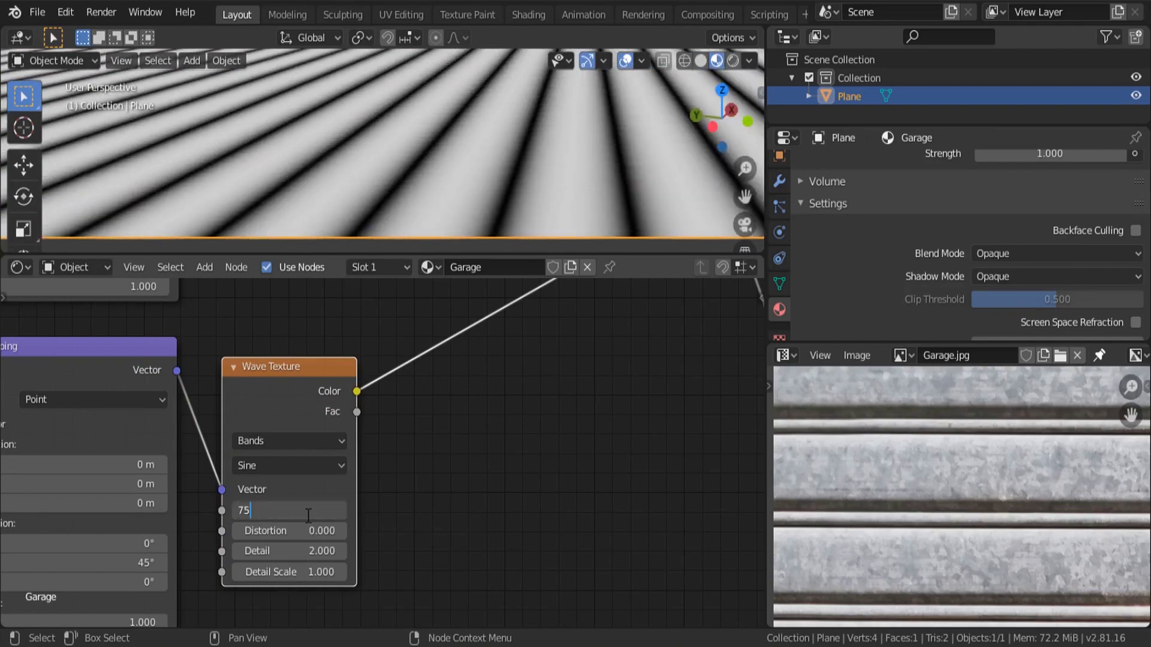
type("75")
key("Return")
scroll(376, 183, "down", 4)
middle_click_drag(376, 182, 427, 200)
scroll(343, 403, "down", 6)
middle_click_drag(411, 366, 399, 528)
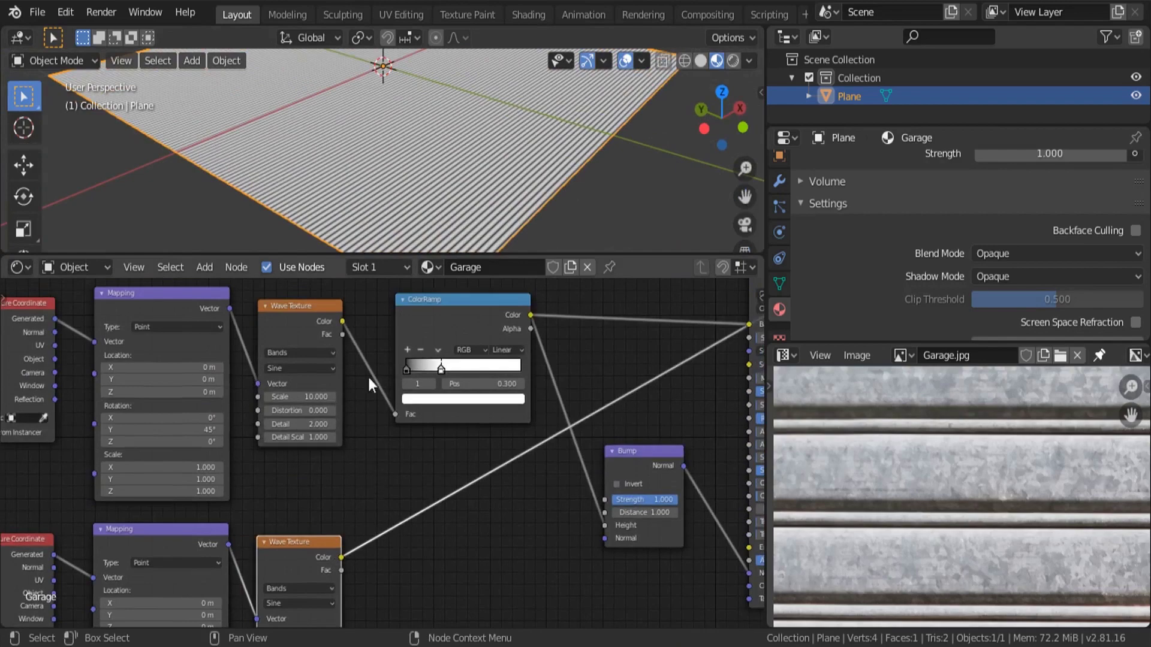
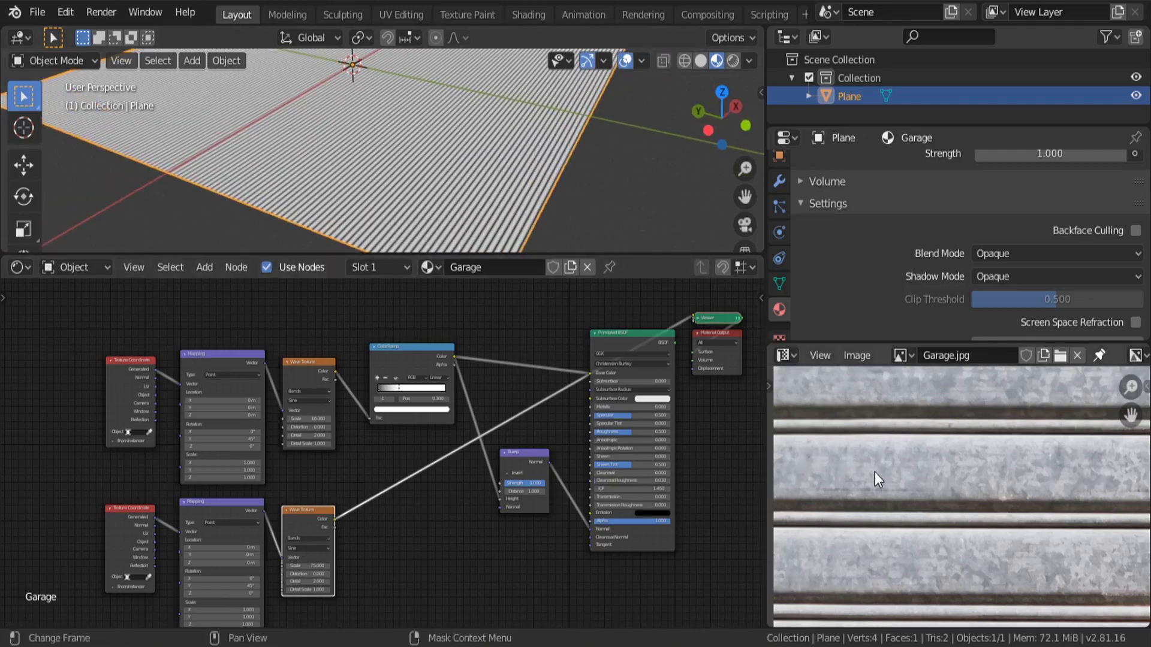
Step: Preview the ColorRamp output on the plane and examine the wide groove bands near and far
left_click(409, 352, "ctrl+shift")
scroll(287, 225, "up", 4)
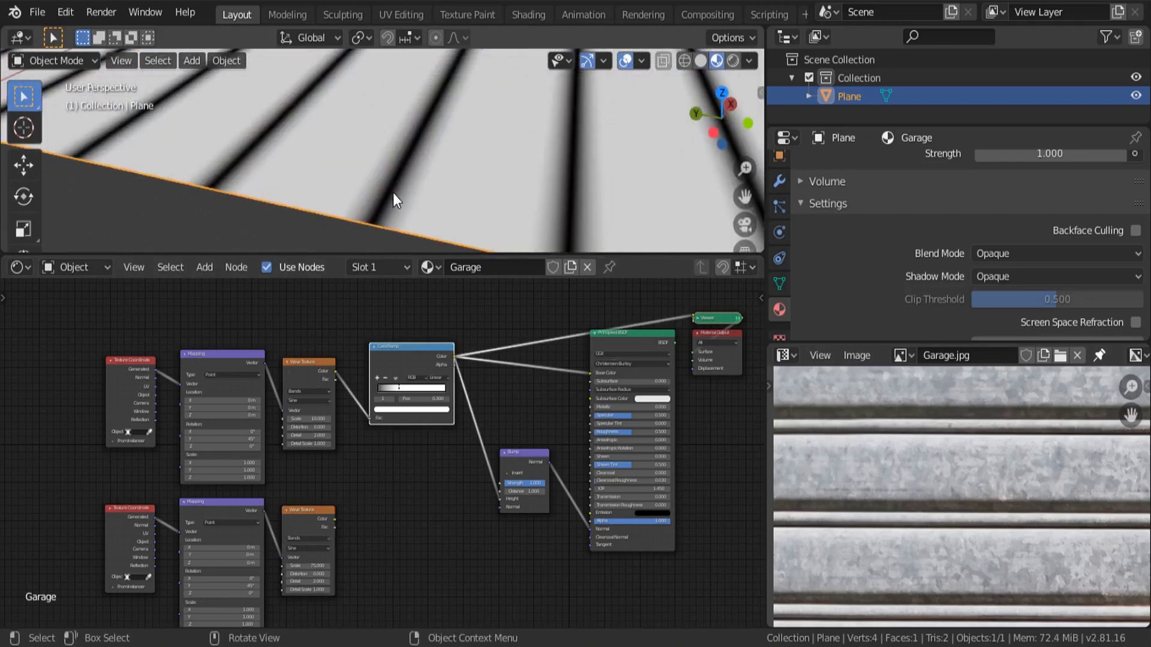
scroll(348, 212, "down", 2)
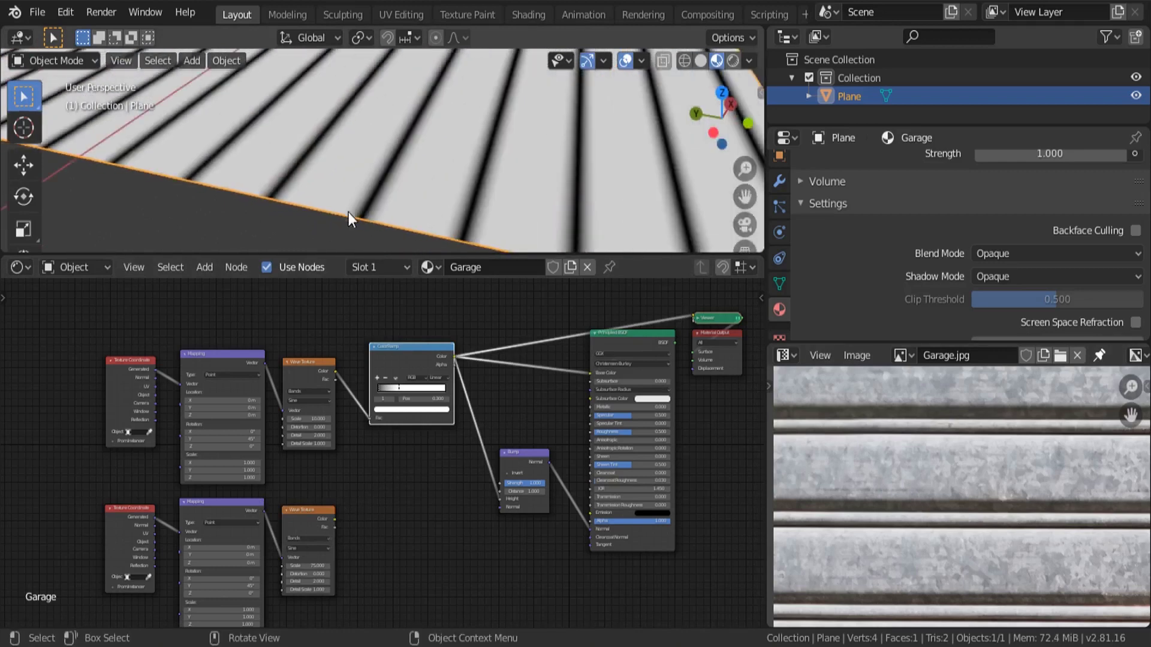
scroll(347, 212, "down", 2)
left_click_drag(138, 326, 408, 453)
middle_click_drag(496, 478, 430, 485)
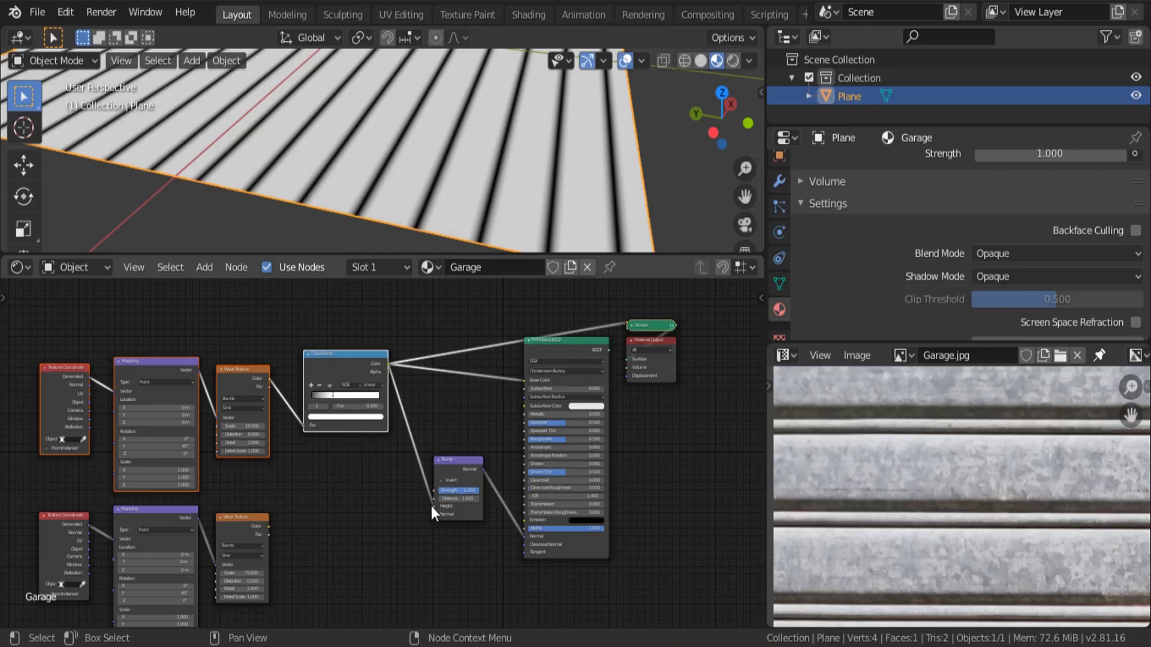
Step: Disconnect the ColorRamp from the Bump node's Height and move the Bump node down, clear of the other nodes
left_click_drag(431, 506, 403, 488)
middle_click_drag(403, 488, 386, 418)
left_click_drag(449, 408, 465, 562)
middle_click_drag(539, 435, 547, 508)
Step: Restore the Principled BSDF preview and insert a MixRGB node on the link between the ColorRamp and Base Color
left_click(574, 555, "ctrl+shift")
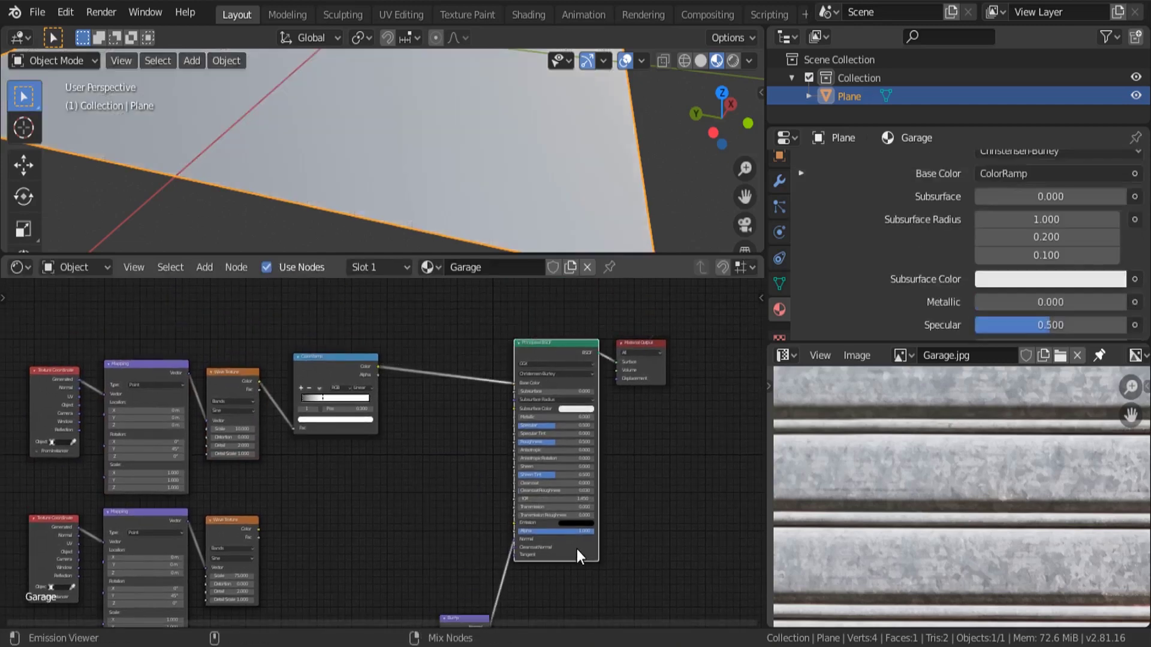
middle_click_drag(422, 448, 487, 423)
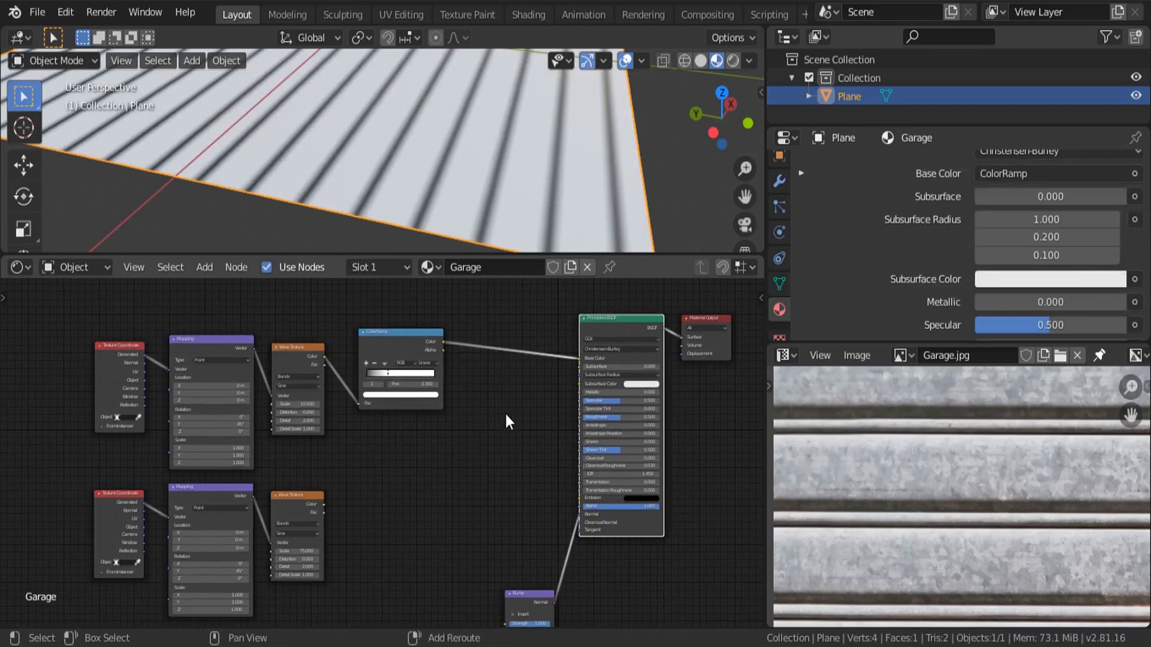
key("shift+a")
left_click(506, 415)
type("mix")
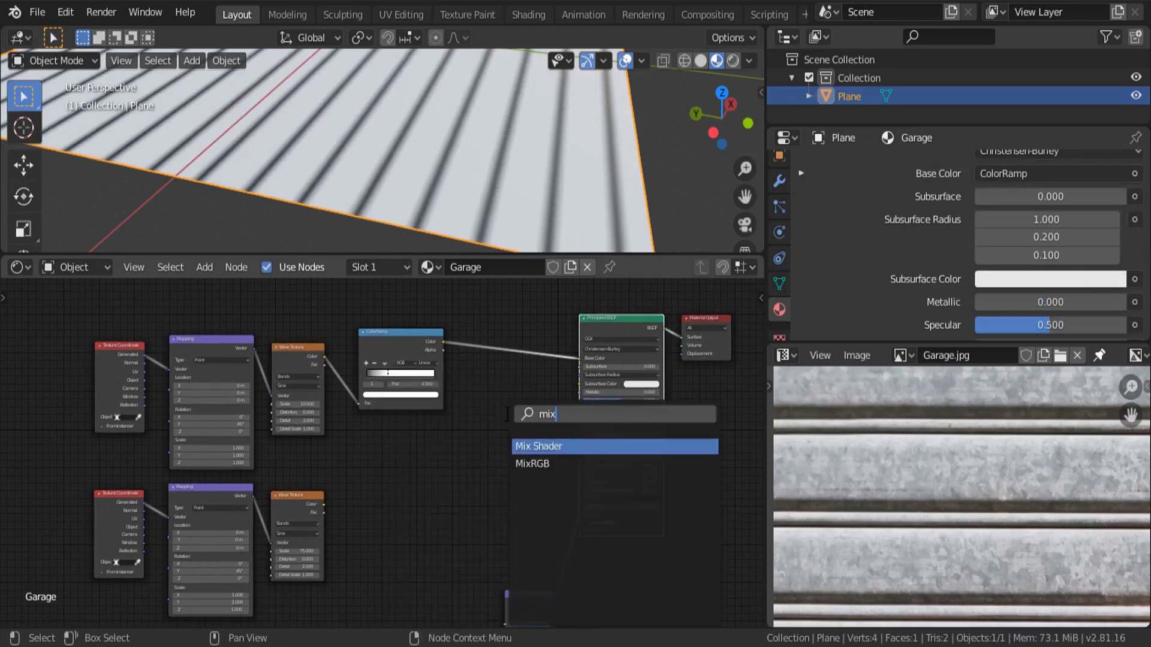
key("Down")
key("Return")
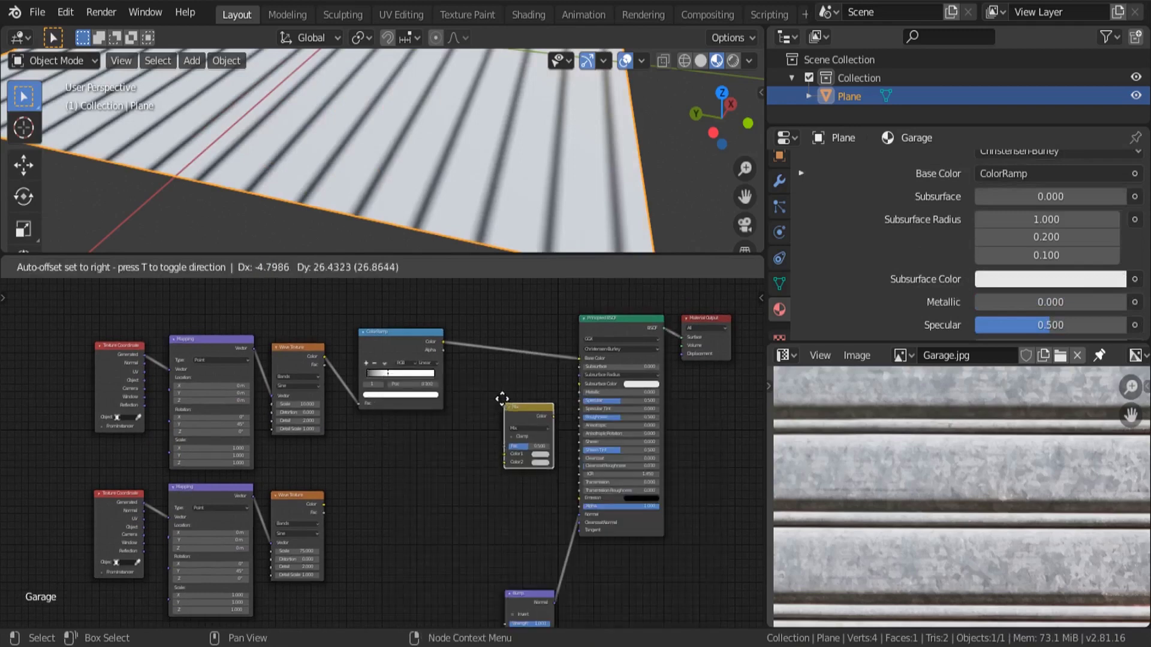
left_click(498, 337)
scroll(498, 336, "up", 4)
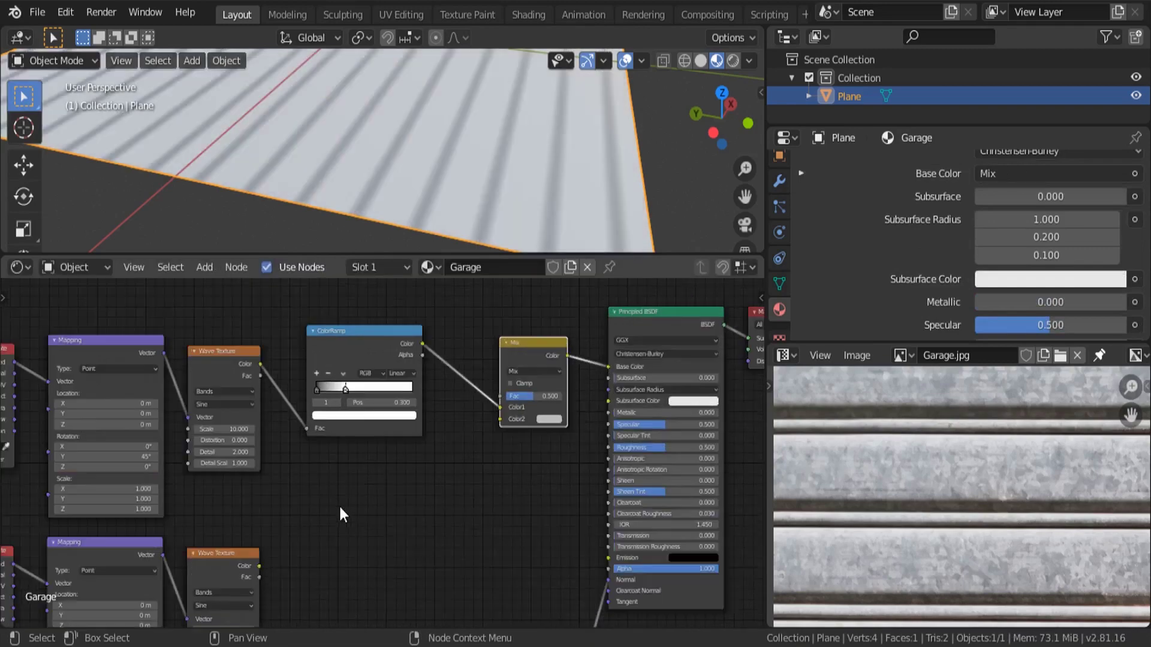
Step: Connect the duplicated Wave Texture's Color to the Mix node's Color2 and inspect the blended bands on the plane
middle_click_drag(329, 508, 298, 507)
scroll(246, 553, "up", 1)
scroll(242, 553, "up", 1)
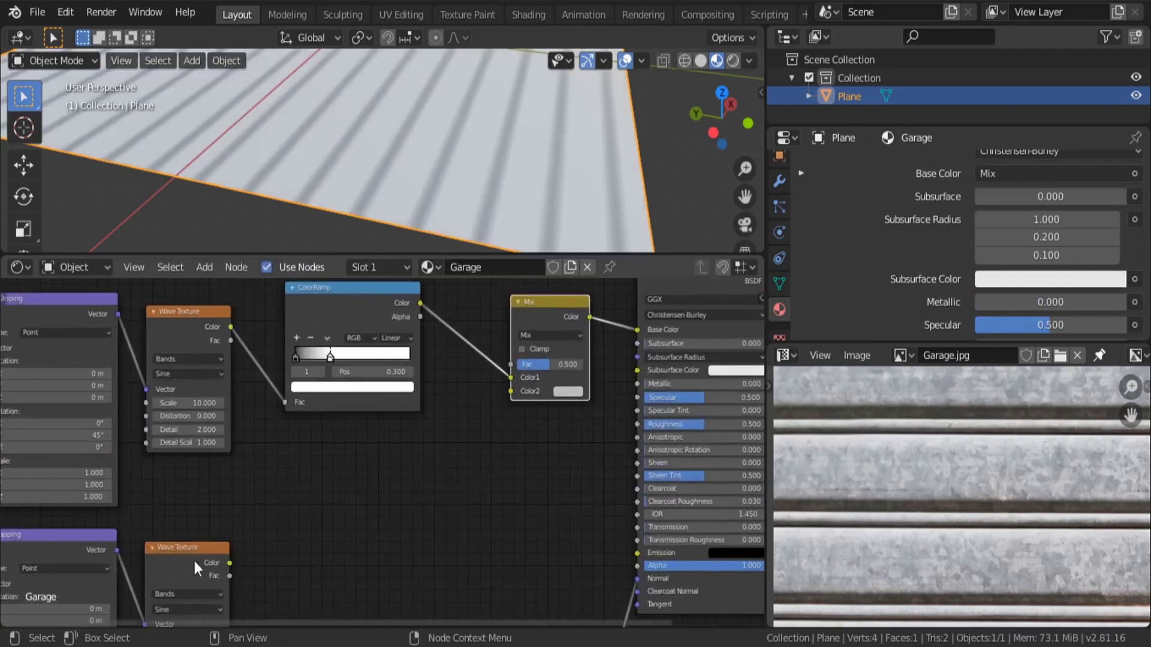
left_click_drag(193, 559, 511, 391)
middle_click_drag(513, 387, 472, 519)
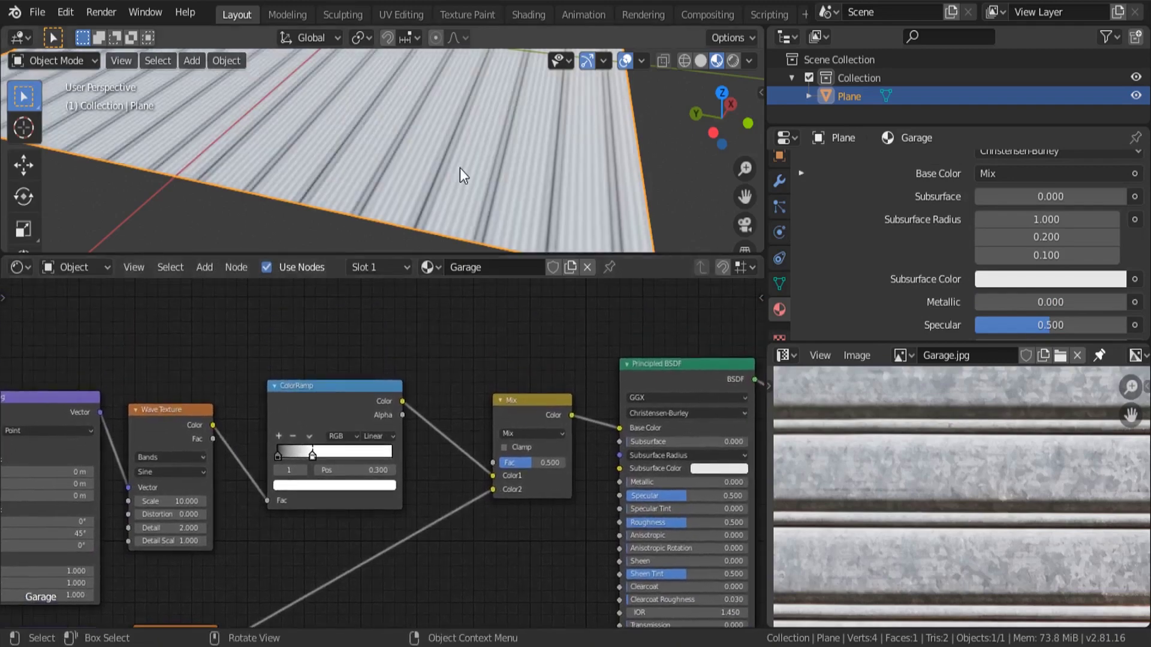
middle_click_drag(459, 168, 526, 206)
scroll(515, 205, "up", 1)
Step: Reduce the Scale of the Wave Texture feeding Color2 to 50
mouse_move(521, 462)
left_mouse_down()
mouse_move(489, 462)
mouse_move(526, 462)
left_mouse_up()
middle_click_drag(390, 556, 558, 316)
scroll(347, 476, "up", 2)
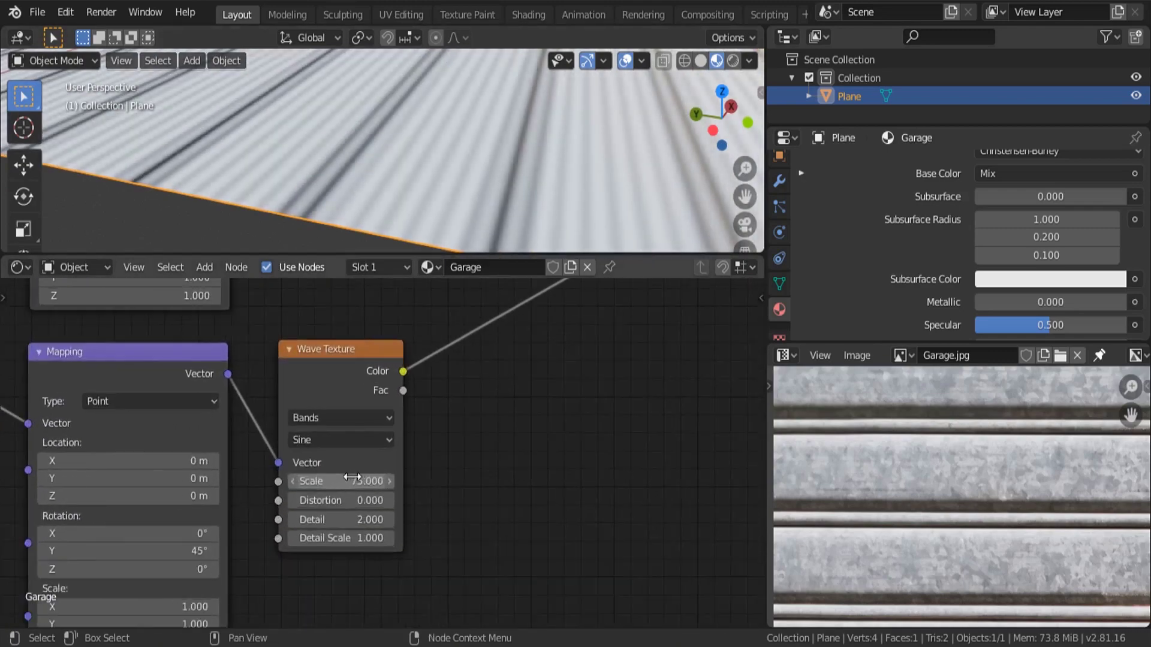
left_click(351, 477)
type("50")
key("Return")
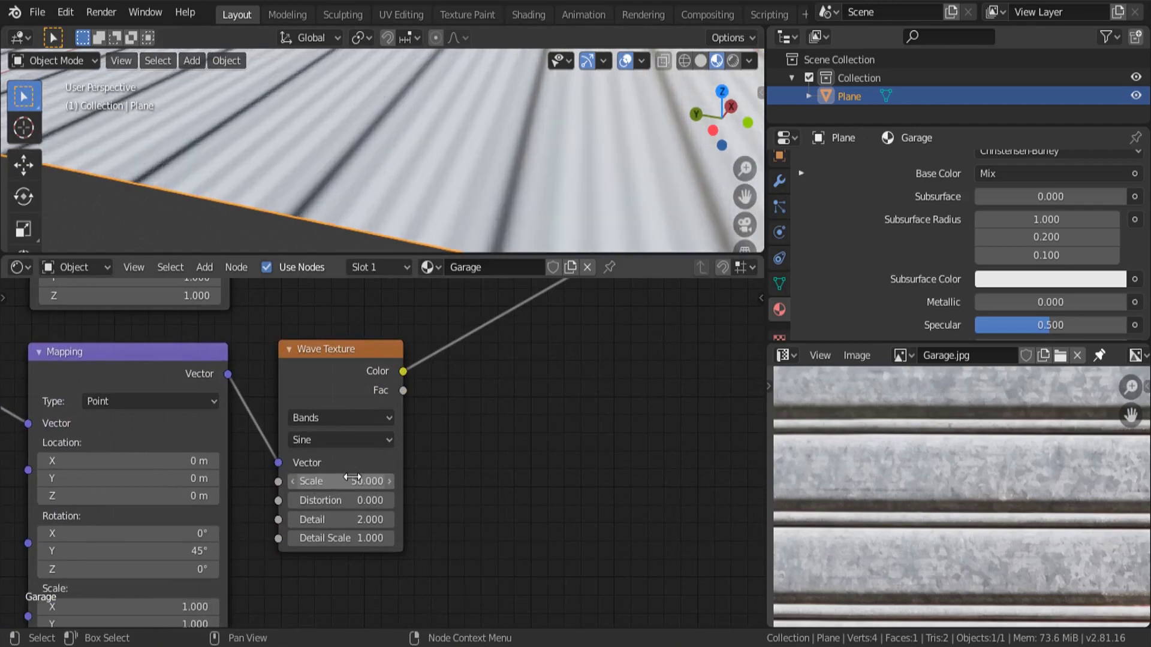
Step: Examine the mixed wide and fine bands on the plane from low angles, alongside the two Wave Texture branches
scroll(315, 205, "down", 2)
middle_click_drag(315, 205, 434, 197)
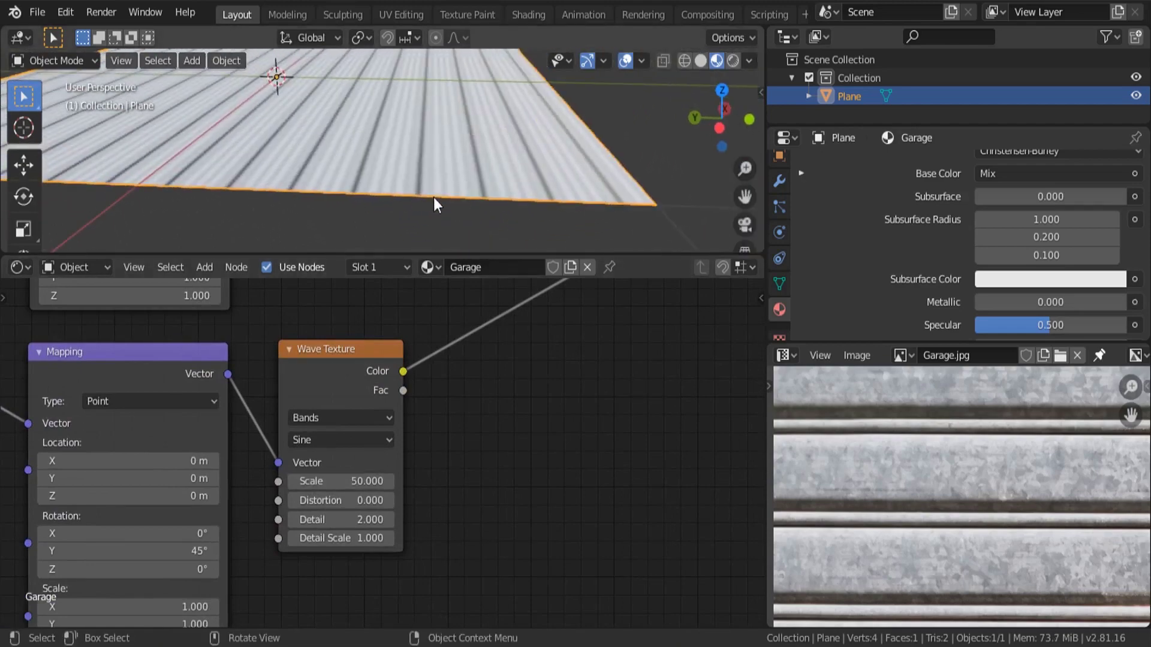
scroll(368, 444, "down", 2)
scroll(368, 444, "up", 4, "shift")
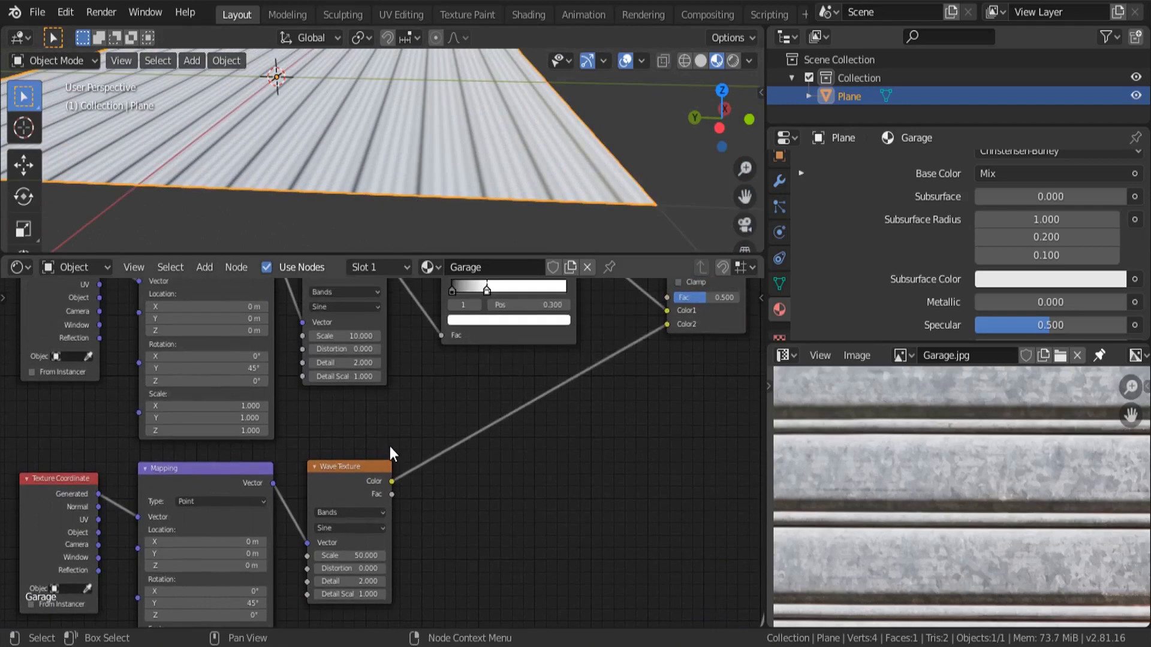
scroll(362, 483, "up", 1)
scroll(390, 433, "up", 1, "shift")
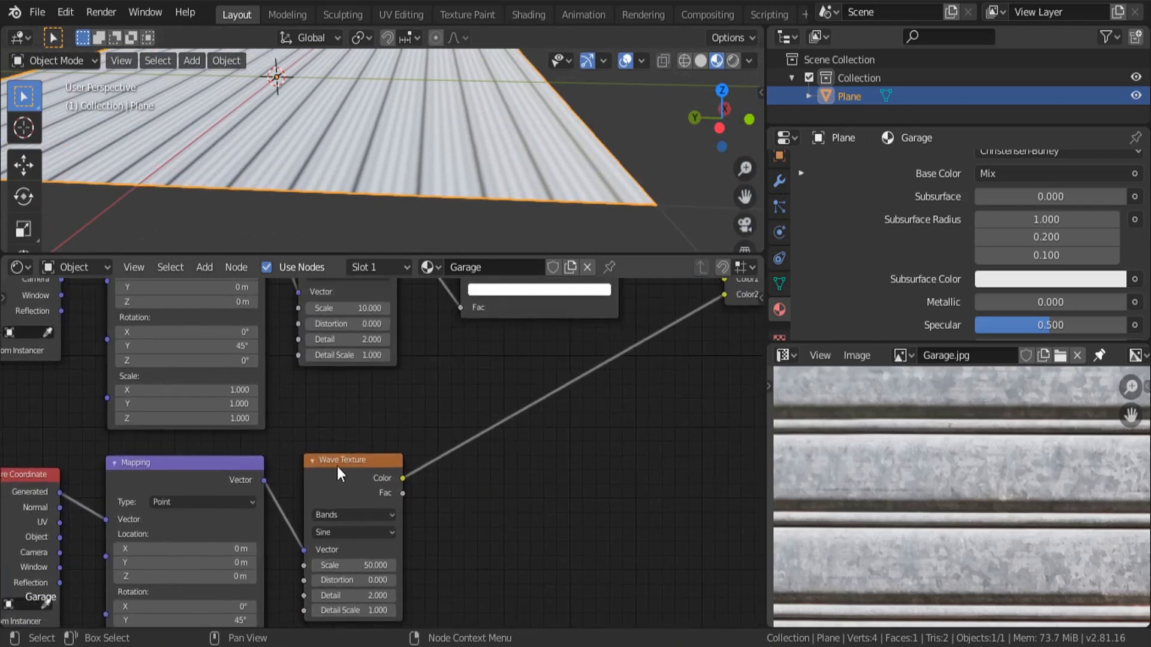
left_click_drag(336, 473, 339, 484)
middle_click_drag(438, 90, 426, 163)
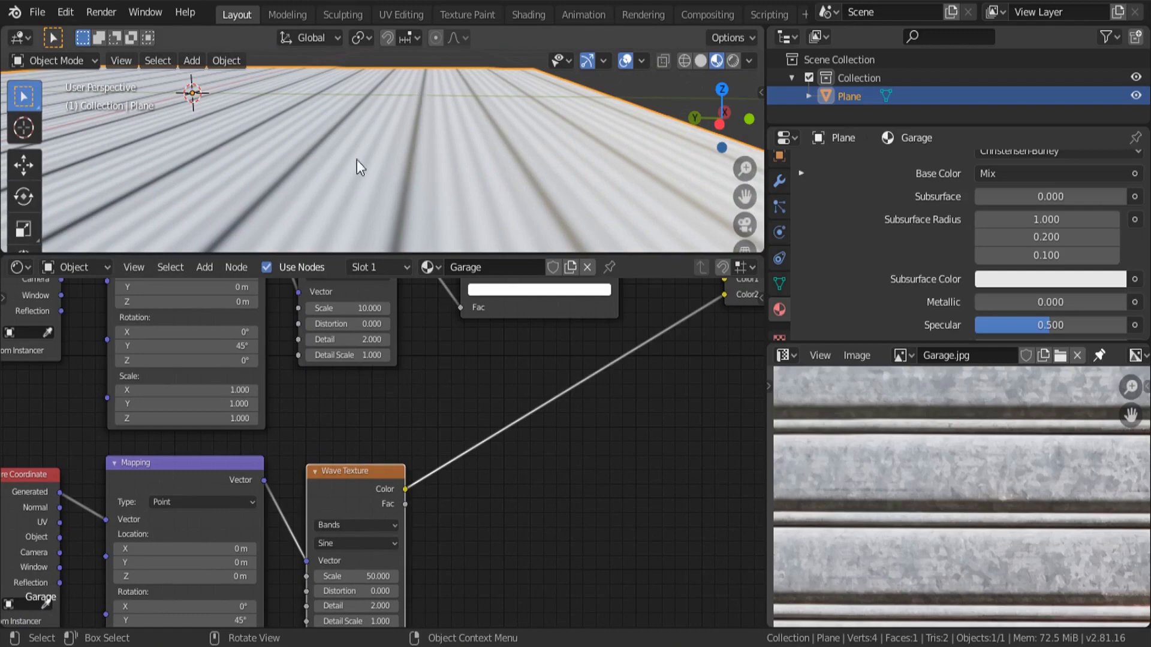
scroll(368, 422, "down", 3)
scroll(406, 495, "up", 4, "shift")
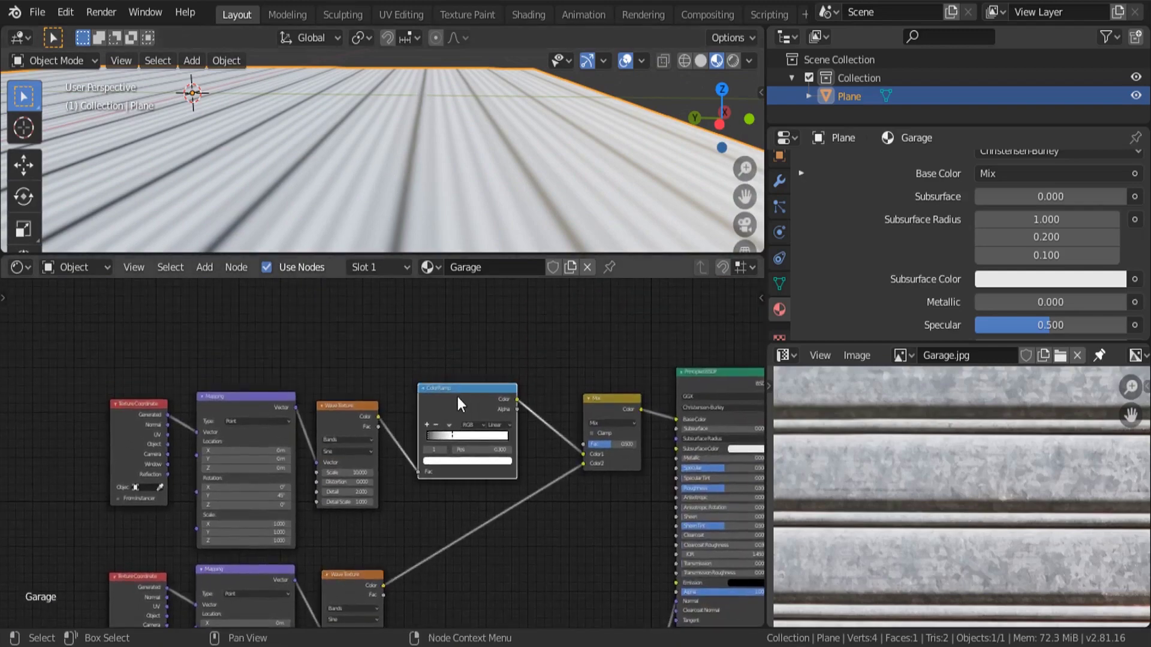
Step: Preview the ColorRamp alone on the plane to examine its black and white areas as a mix mask
middle_click_drag(458, 397, 393, 392)
left_click_drag(393, 392, 383, 391)
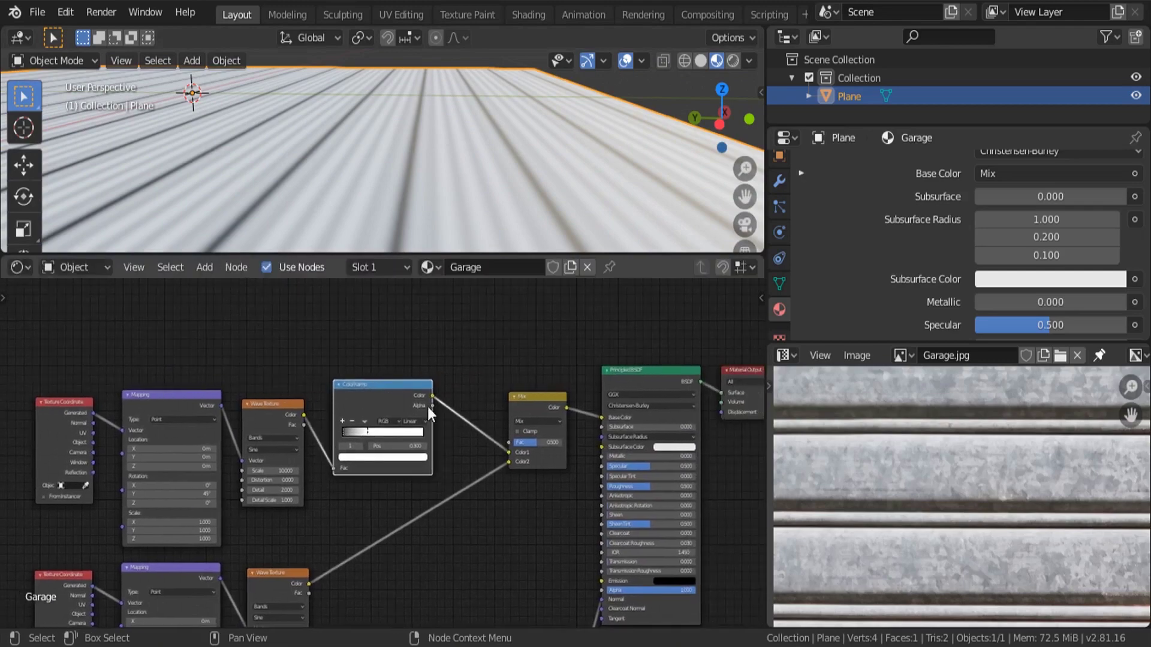
scroll(420, 407, "up", 1)
left_click(376, 394, "ctrl+shift")
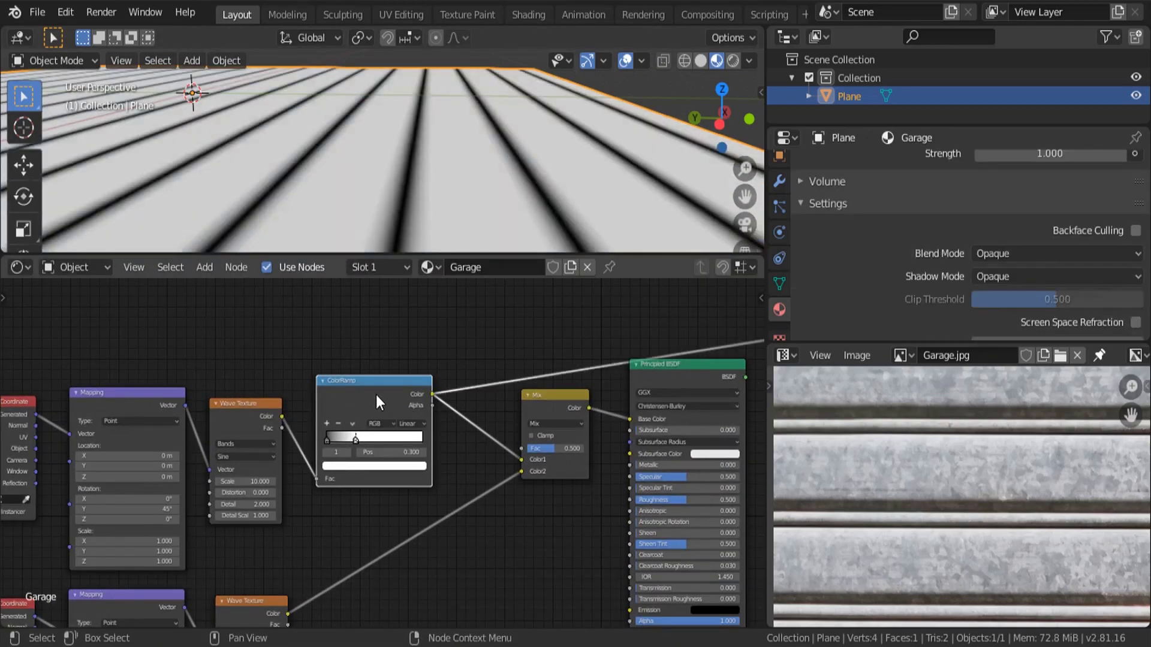
scroll(506, 167, "down", 1)
scroll(426, 412, "up", 4)
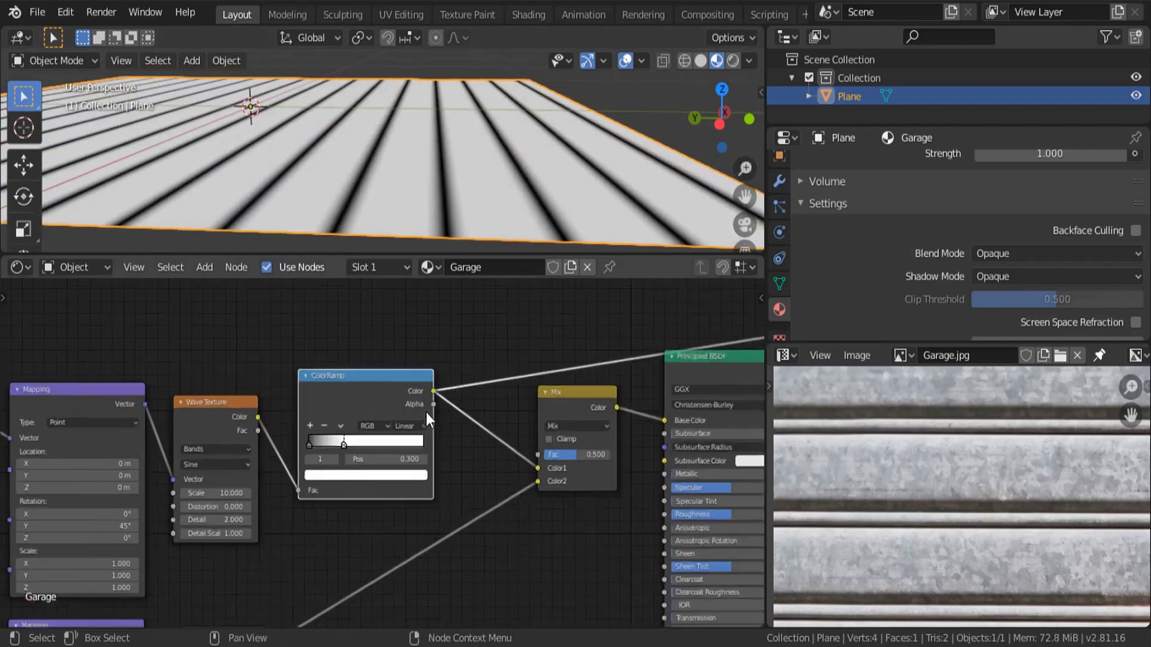
Step: Connect the ColorRamp's Color output to the Mix node's Fac so that it masks the blend
left_click_drag(420, 370, 602, 493)
middle_click_drag(585, 475, 470, 475)
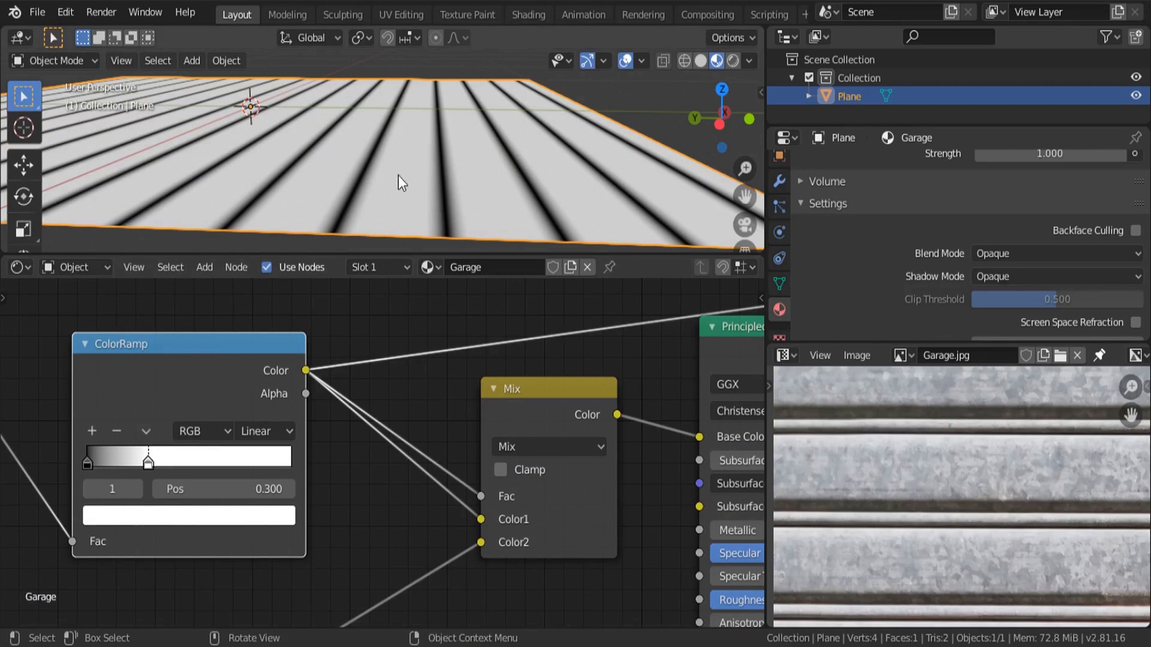
middle_click_drag(439, 517, 224, 497)
scroll(224, 495, "down", 4)
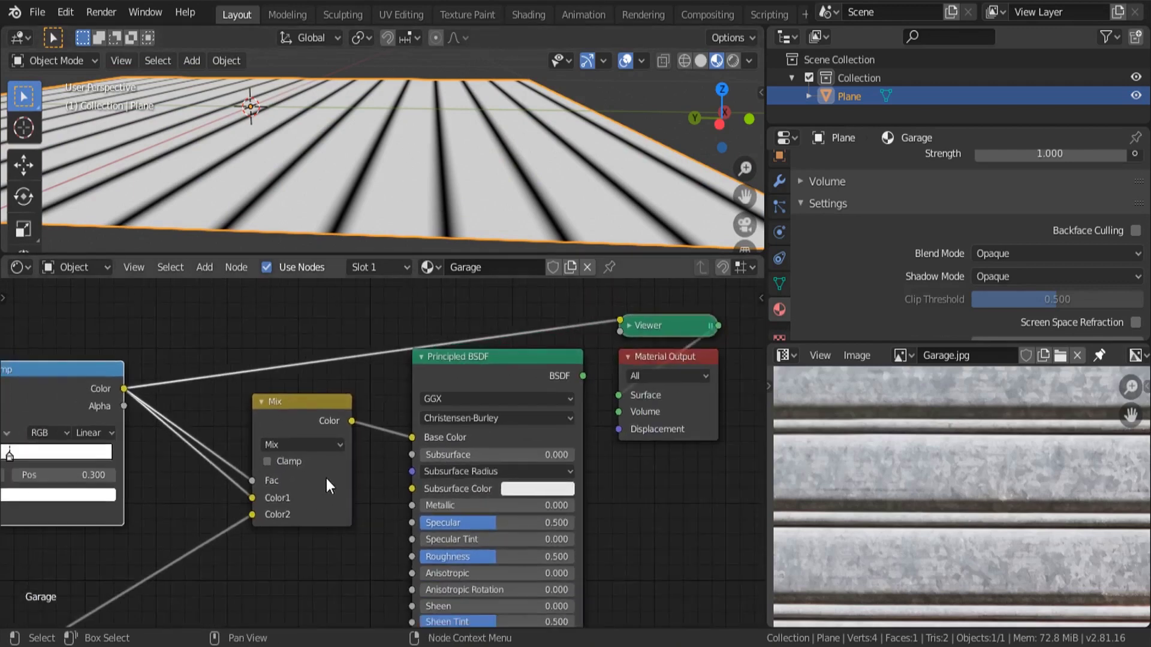
Step: Preview the Principled BSDF on the plane and swap the Color1 and Color2 inputs of the Mix node
left_click(491, 365, "ctrl+shift")
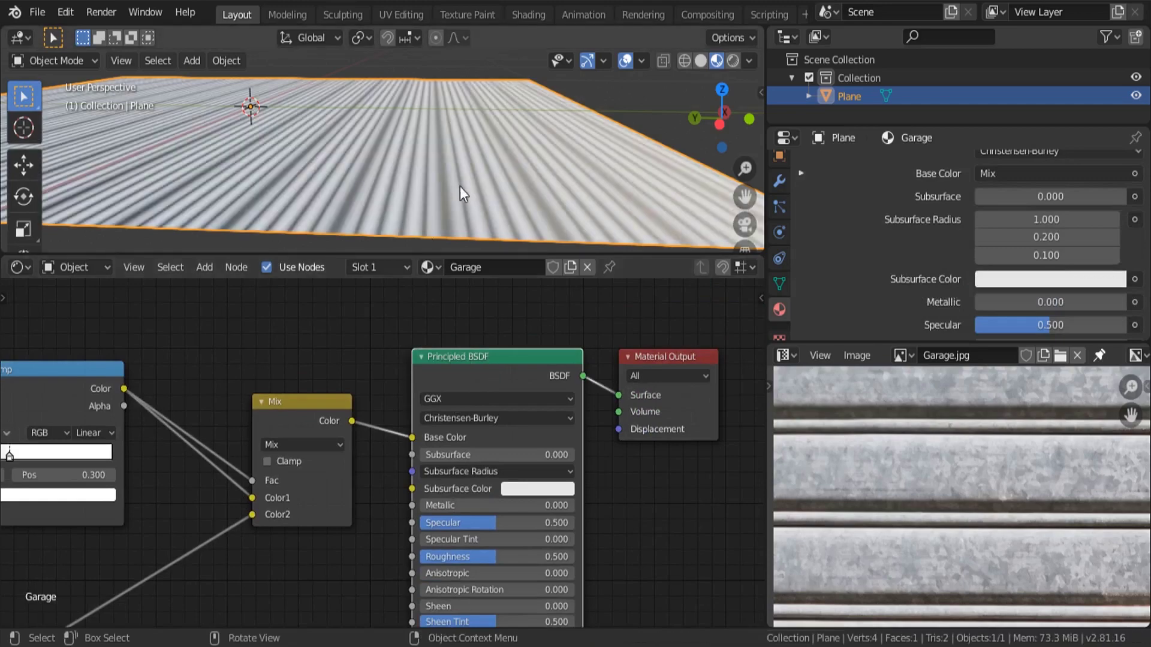
scroll(462, 193, "up", 5)
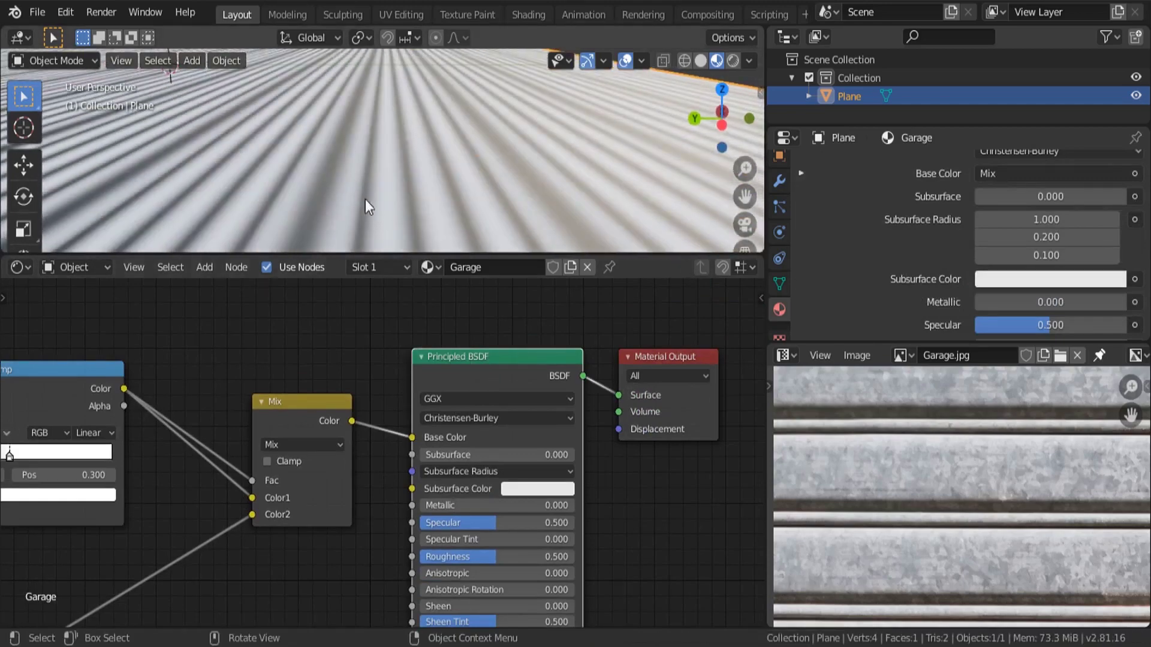
middle_click_drag(249, 505, 392, 488)
scroll(392, 488, "up", 2)
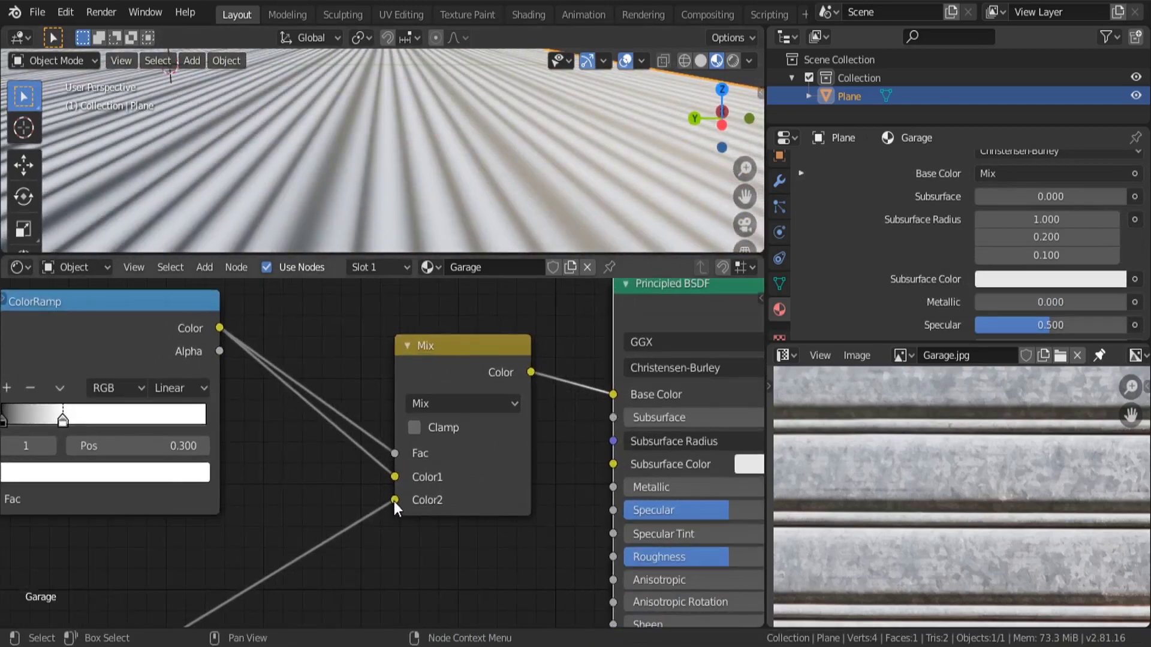
left_click_drag(394, 501, 405, 477)
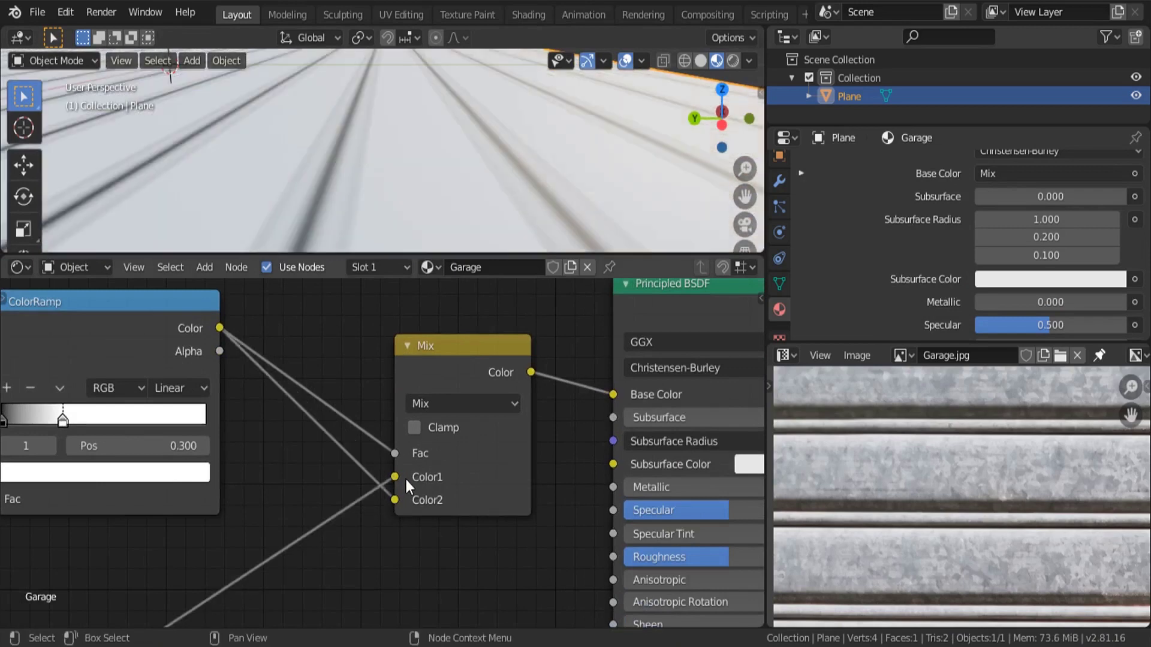
Step: Examine the mixed band pattern across the whole plane from far and near angles
middle_click_drag(416, 196, 344, 207)
scroll(440, 175, "down", 8)
scroll(354, 400, "down", 1)
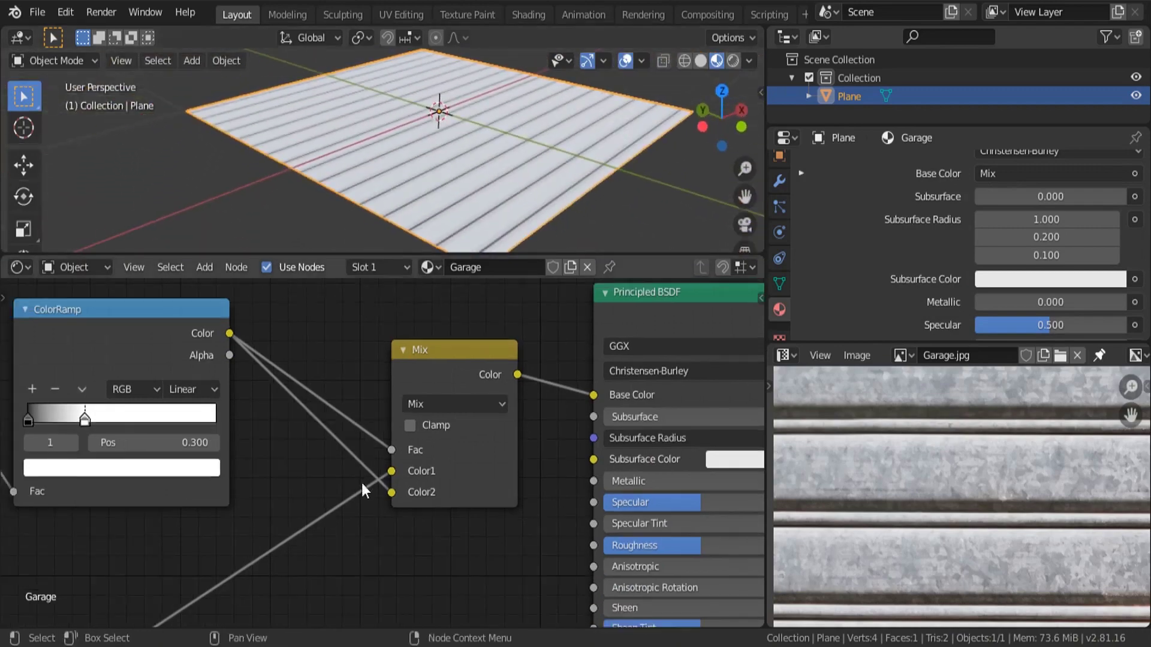
middle_click_drag(362, 484, 448, 374)
scroll(449, 375, "down", 2)
scroll(427, 197, "up", 4)
middle_click_drag(426, 197, 482, 197)
scroll(392, 477, "down", 2)
Step: Try the white stop of the mask ColorRamp at position 0.600 and settle it at 0.332
middle_click_drag(288, 376, 323, 471)
scroll(321, 470, "up", 6)
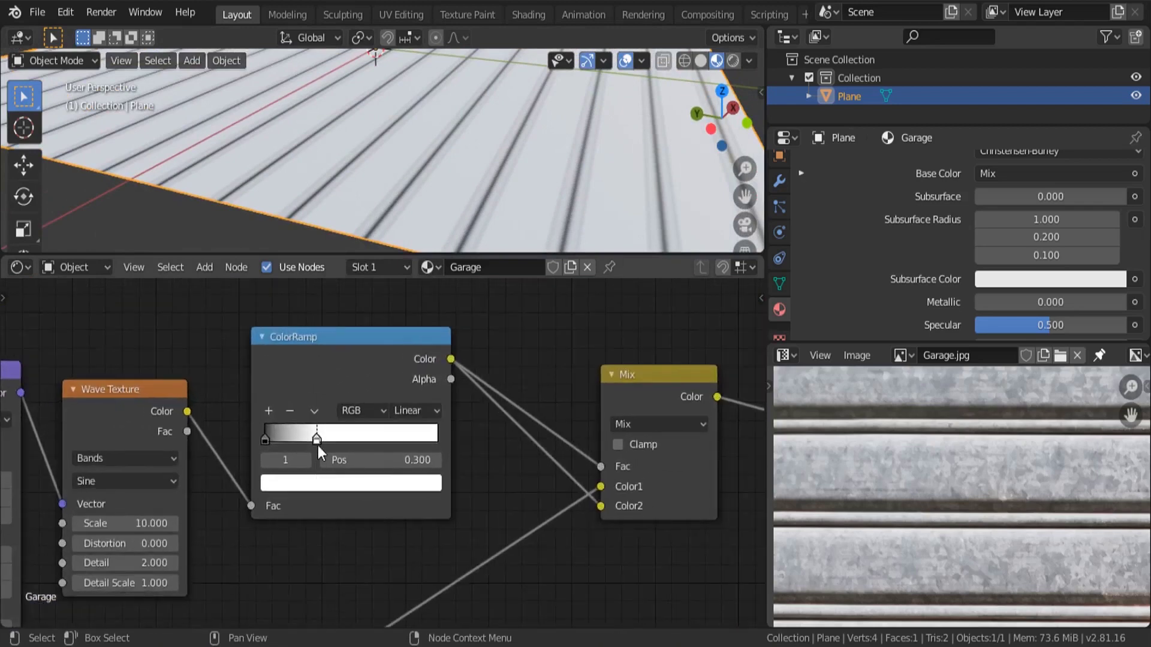
left_click_drag(318, 445, 373, 456)
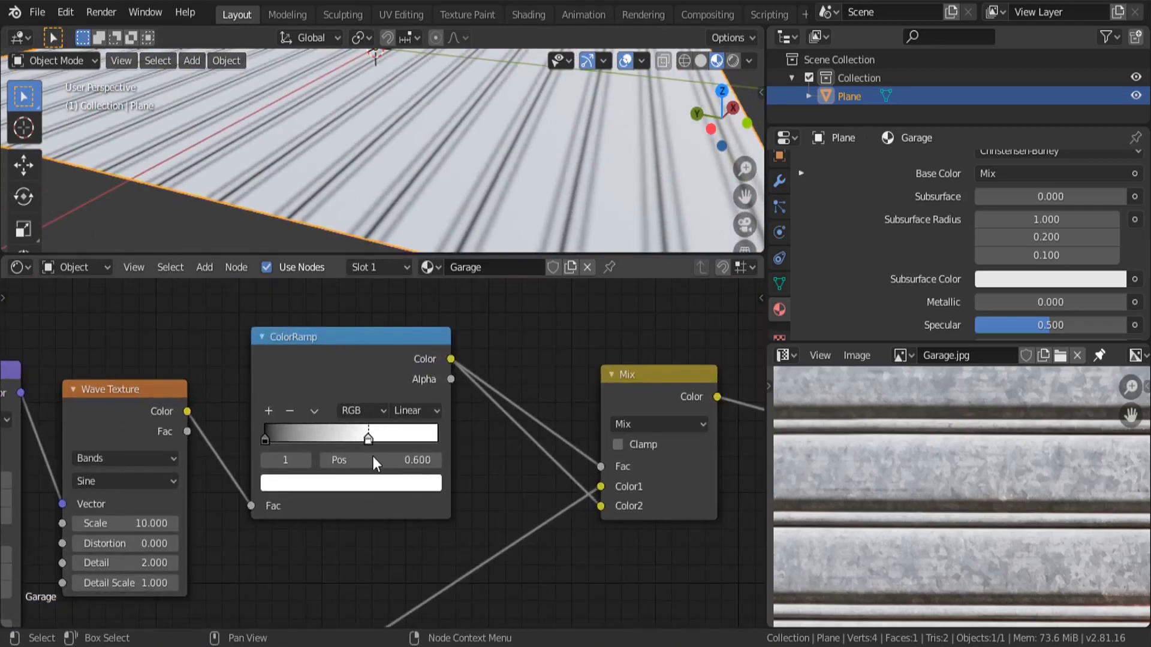
left_click_drag(264, 439, 234, 448)
left_click_drag(365, 440, 318, 450)
scroll(333, 461, "down", 2)
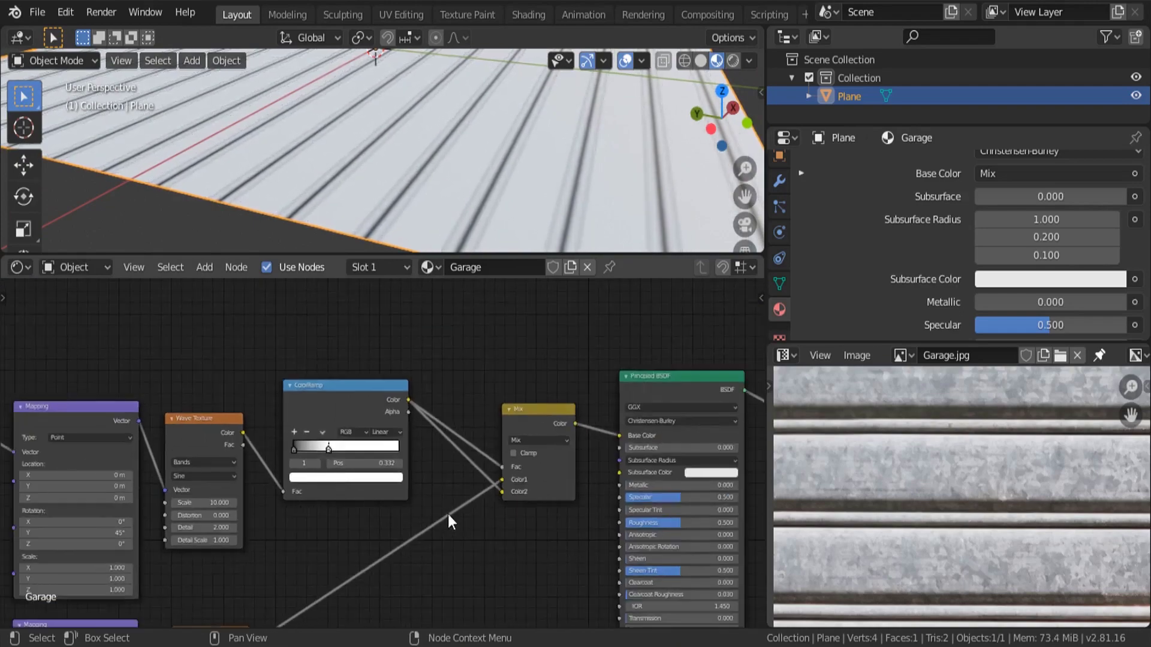
Step: Move both Wave Texture branches with the ColorRamp and Mix nodes away from the Principled BSDF to free space between them
scroll(423, 438, "down", 3)
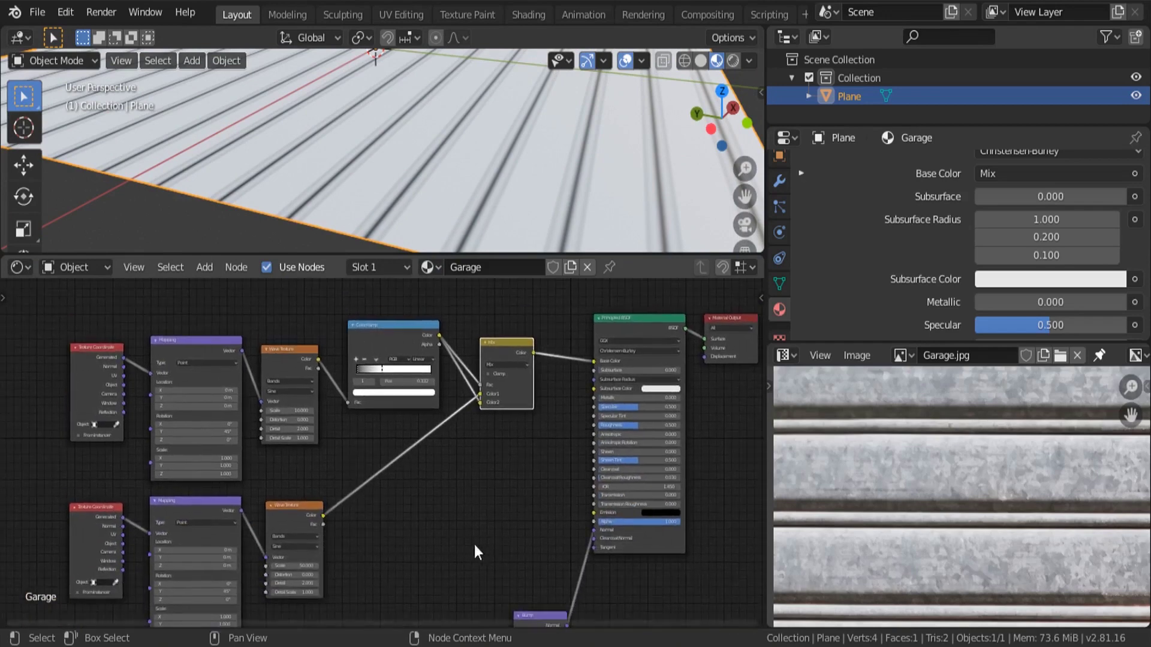
left_click_drag(495, 557, 77, 387)
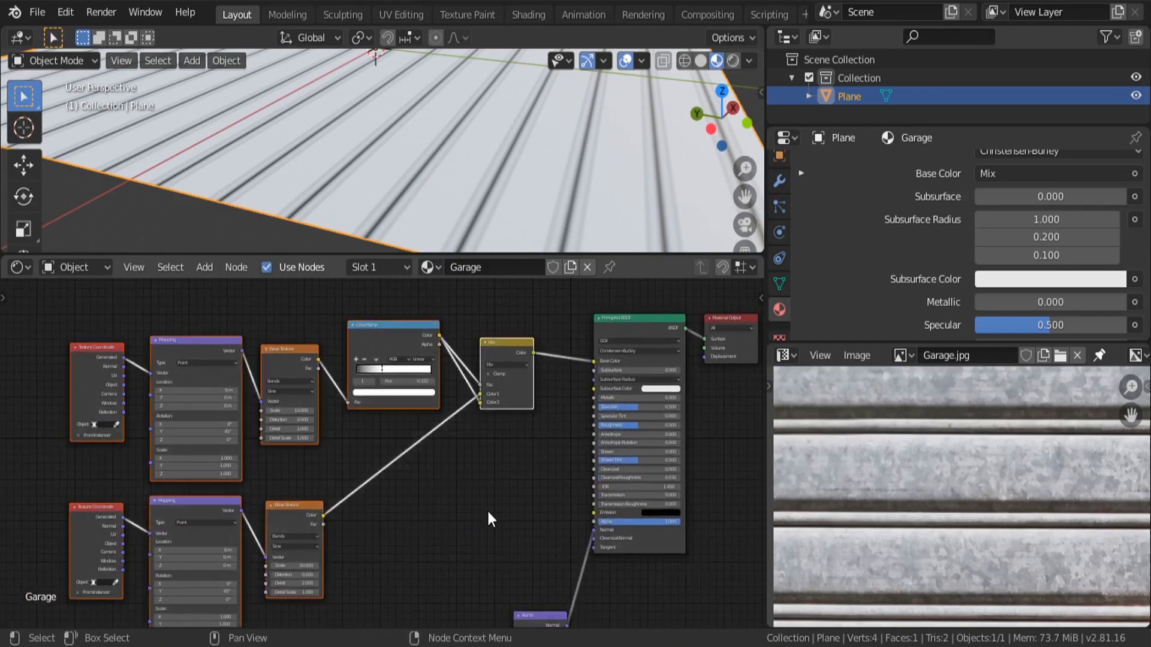
key("g")
left_click(282, 517)
middle_click_drag(381, 454, 382, 499)
left_click(383, 499)
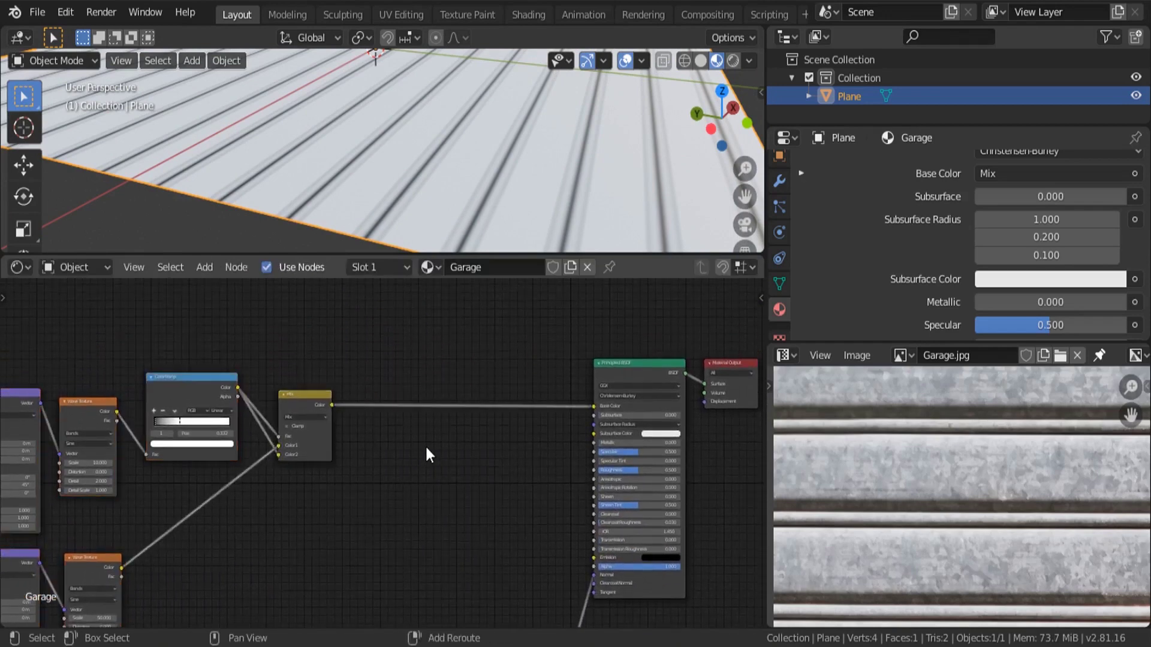
Step: Insert a second ColorRamp between the Mix node's Color output and the Principled BSDF's Base Color
key("shift+a")
left_click(413, 434)
type("colo")
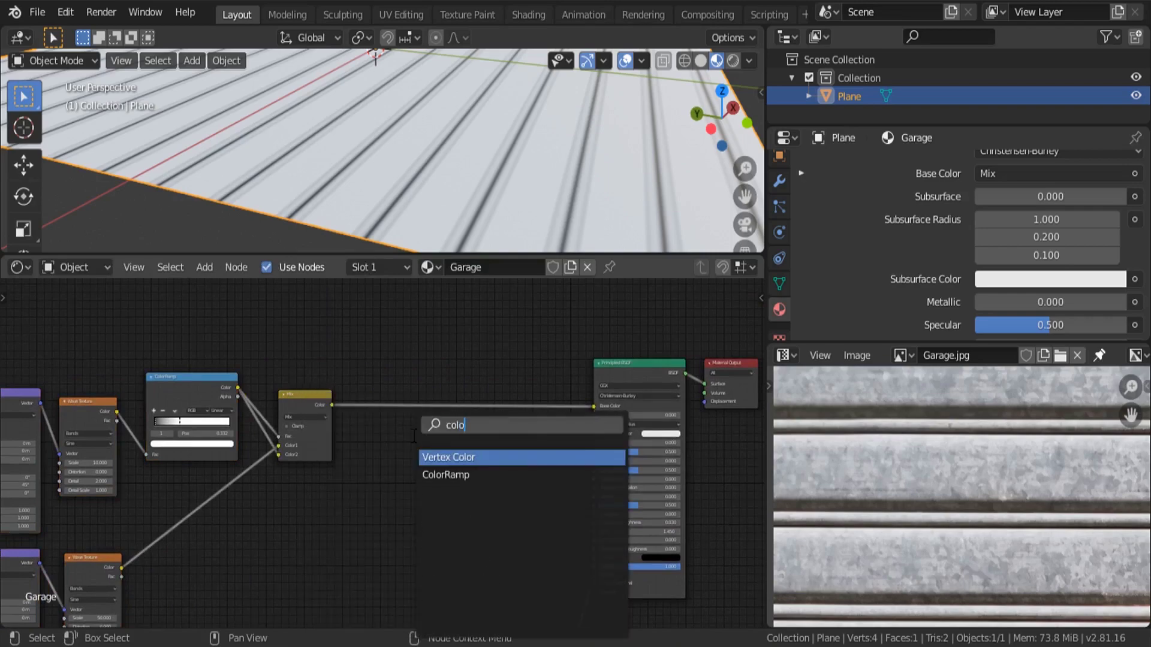
key("Down")
key("Return")
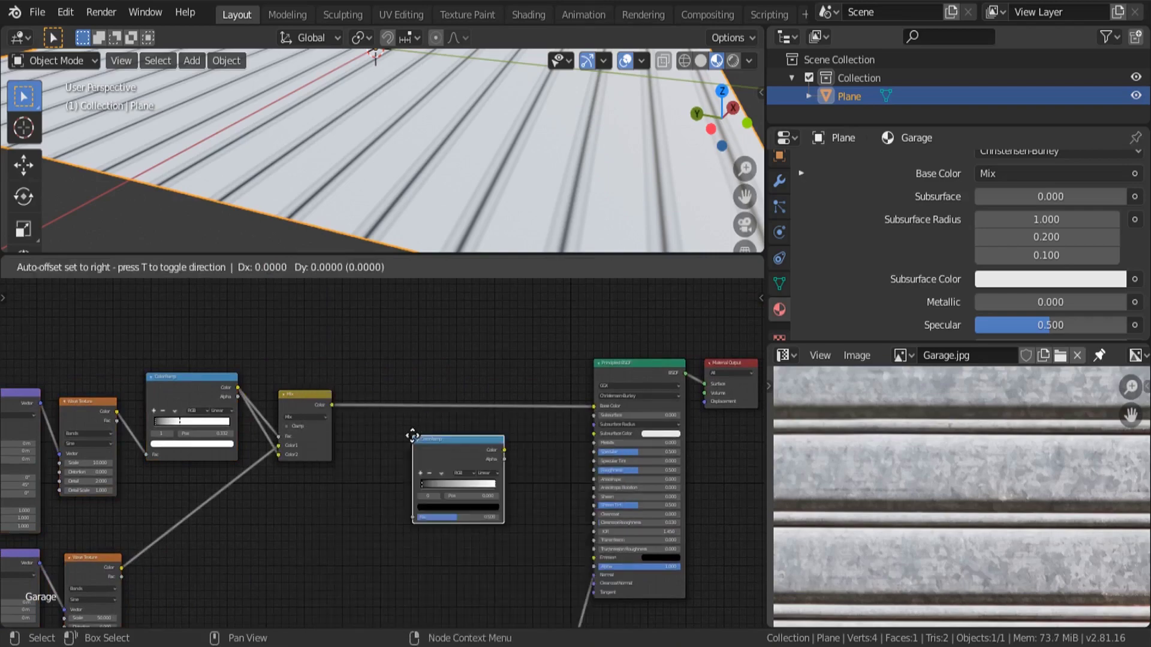
left_click(411, 383)
scroll(445, 402, "up", 5)
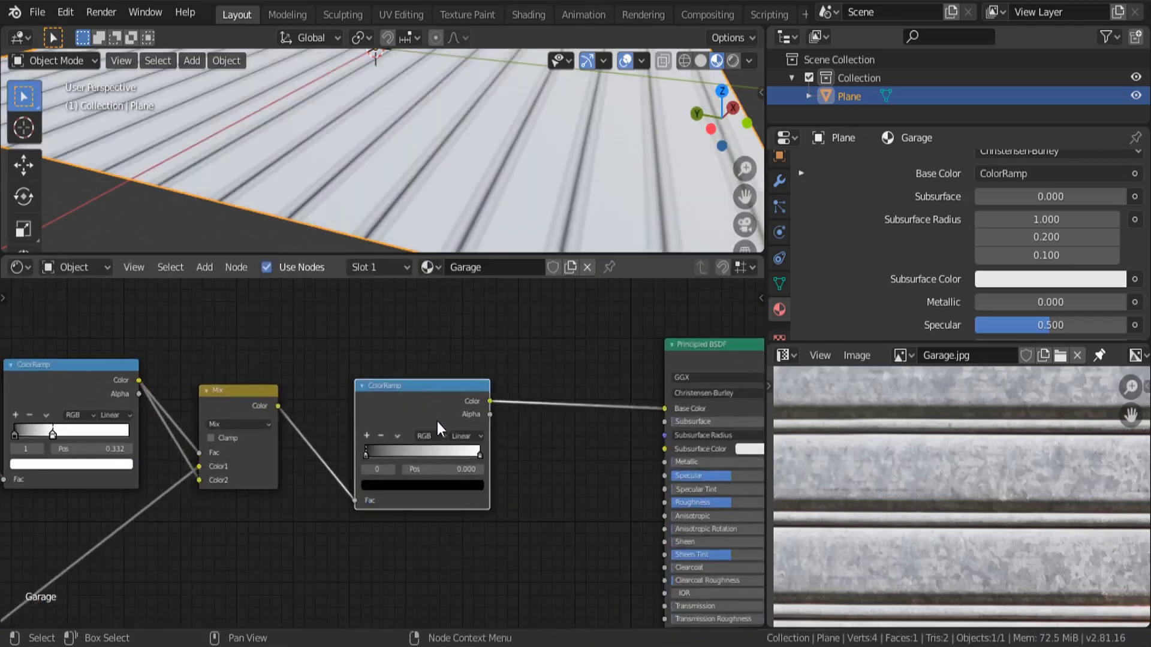
Step: Move the new ColorRamp's black stop about a fifth of the way along the ramp and darken its white stop to light grey
scroll(475, 486, "up", 1)
mouse_move(519, 459)
left_mouse_down()
mouse_move(418, 459)
mouse_move(527, 459)
left_mouse_up()
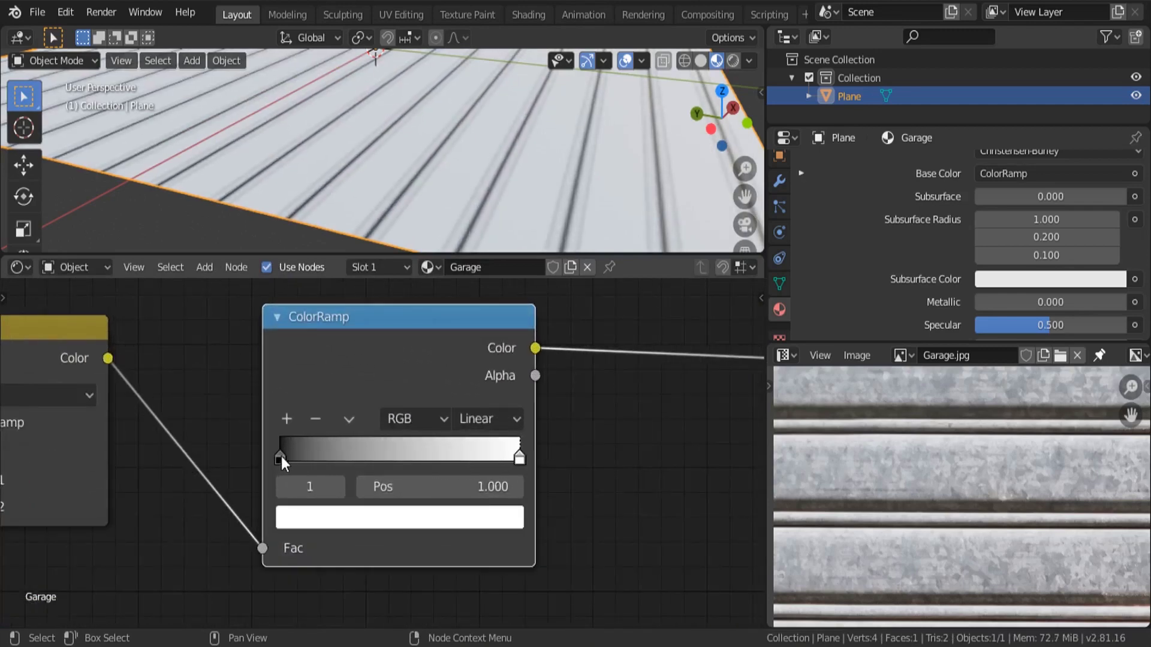
left_click_drag(281, 458, 331, 459)
left_click_drag(514, 454, 540, 468)
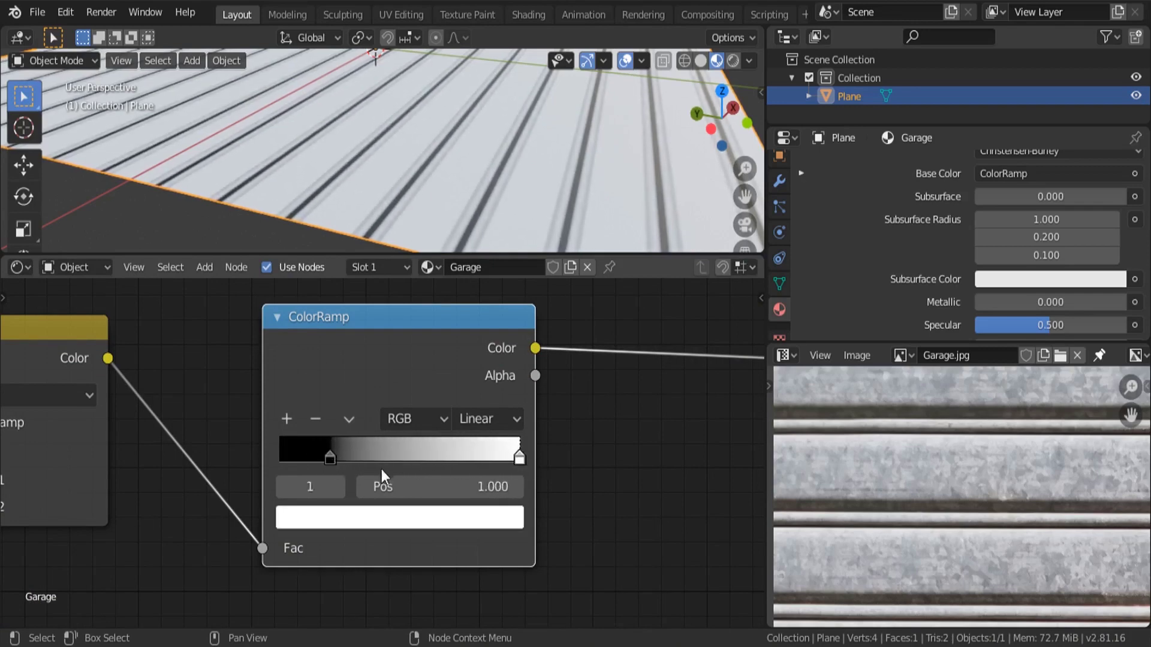
left_click(475, 519)
left_click_drag(470, 188, 472, 215)
middle_click_drag(400, 217, 357, 206)
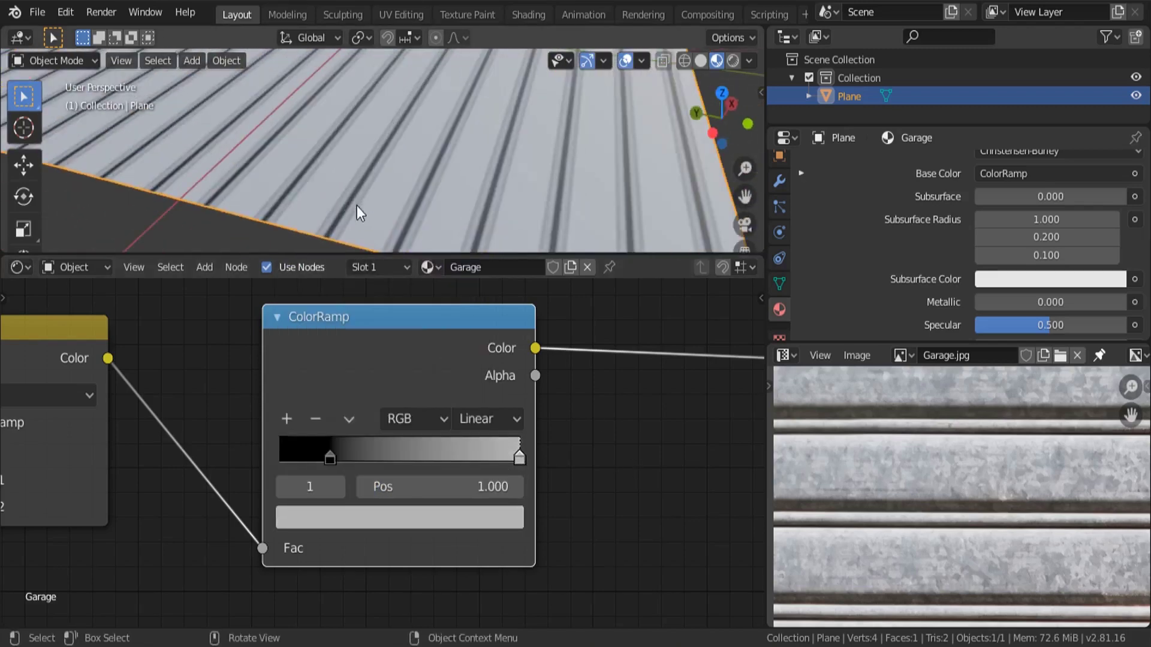
Step: Move the Bump node closer to the second ColorRamp and connect that ramp's Color output to the Bump's Height
scroll(427, 391, "down", 5)
scroll(434, 397, "down", 2)
scroll(505, 409, "down", 2)
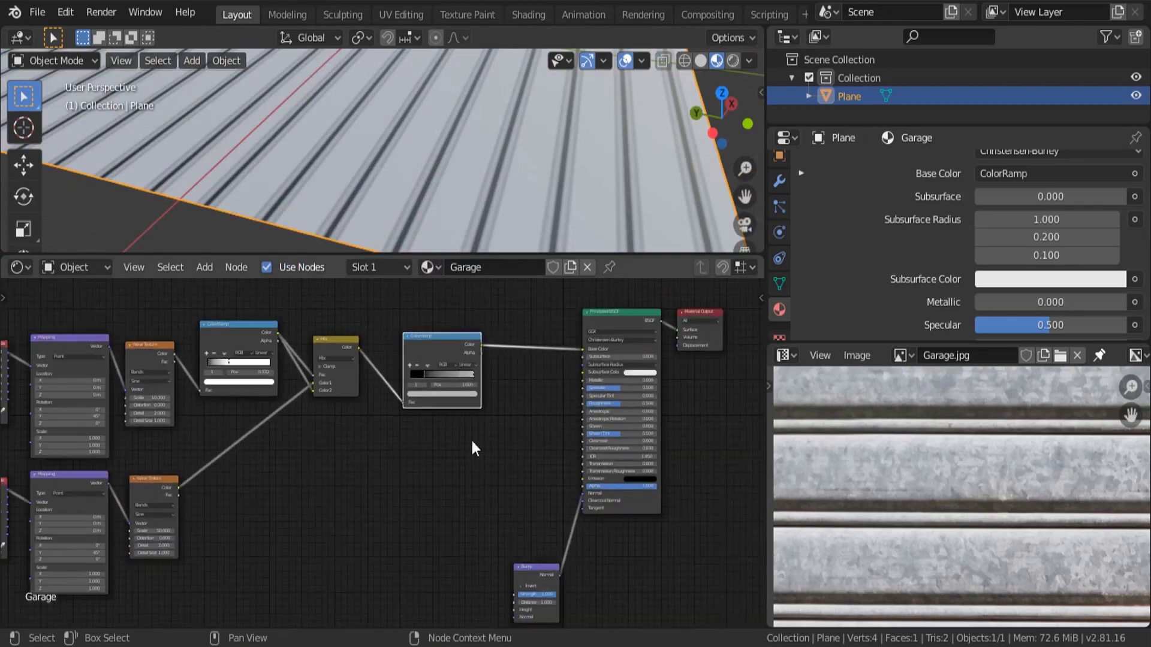
left_click_drag(517, 566, 534, 431)
scroll(477, 353, "up", 2)
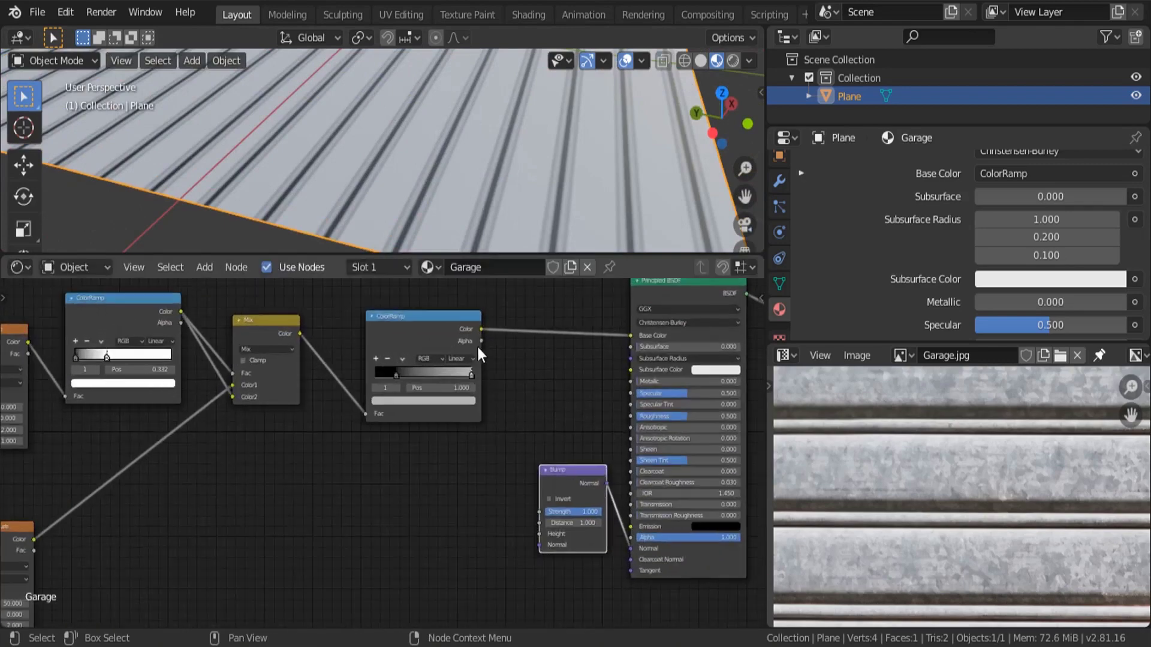
left_click_drag(480, 329, 531, 543)
Step: Examine the bumped ridges on the plane and compare them with the mottled metal surface in Garage.jpg
middle_click_drag(424, 218, 447, 230)
middle_click_drag(299, 197, 477, 196)
middle_click_drag(487, 366, 497, 446)
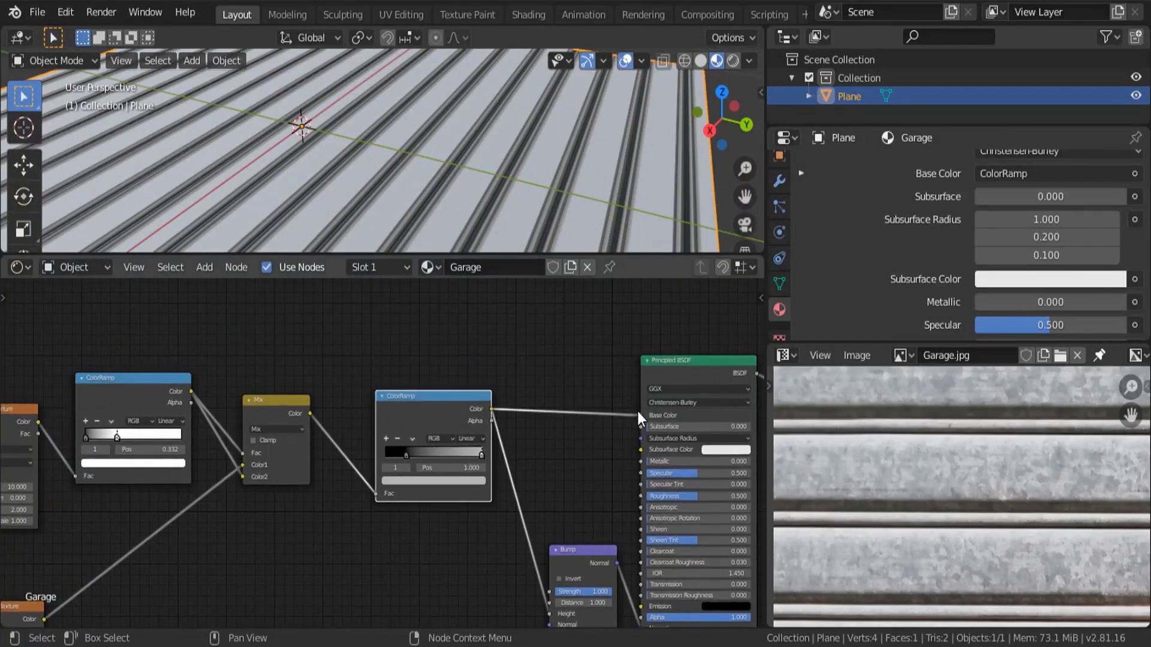
scroll(1012, 465, "down", 3)
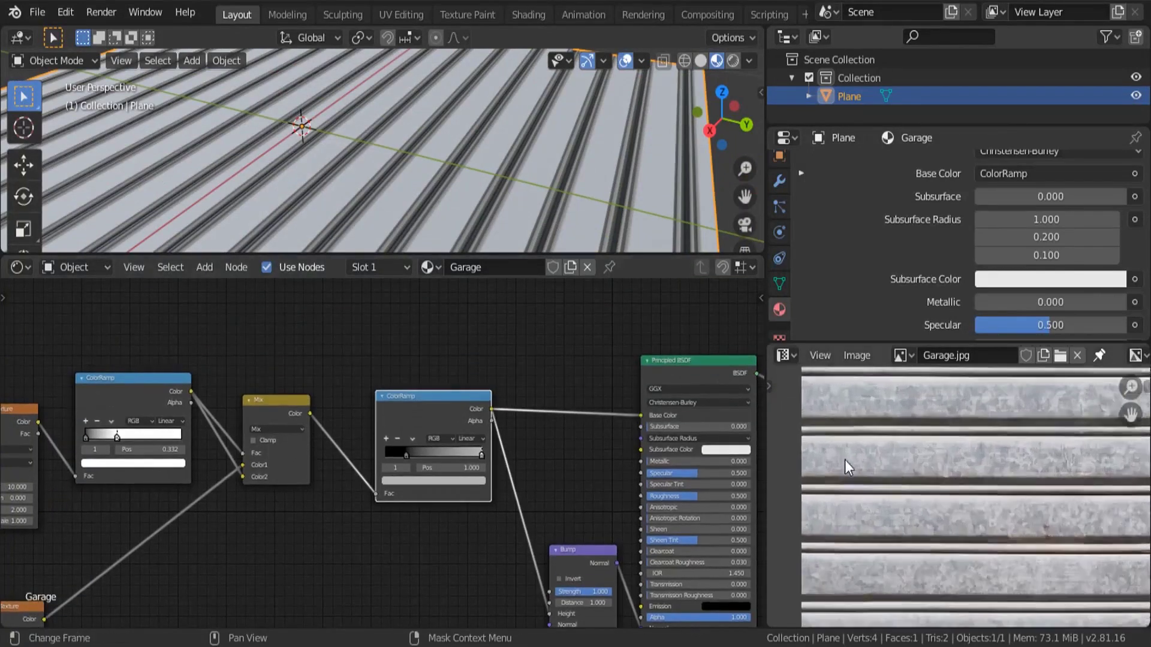
scroll(844, 459, "up", 3)
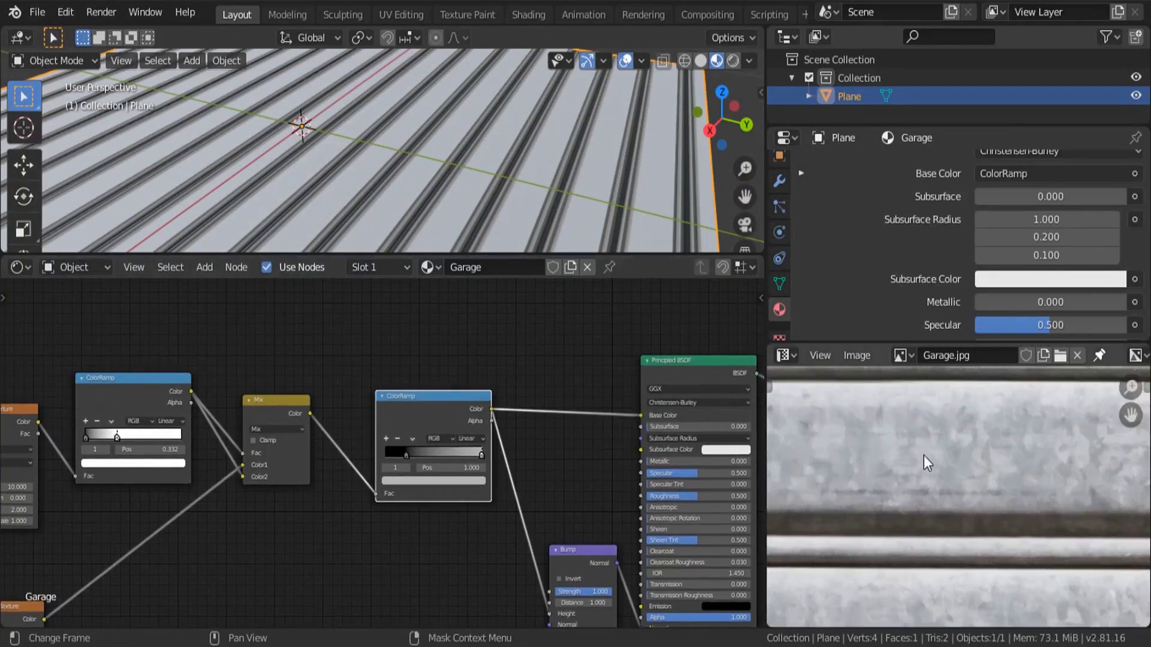
scroll(925, 454, "down", 2)
scroll(423, 484, "down", 4)
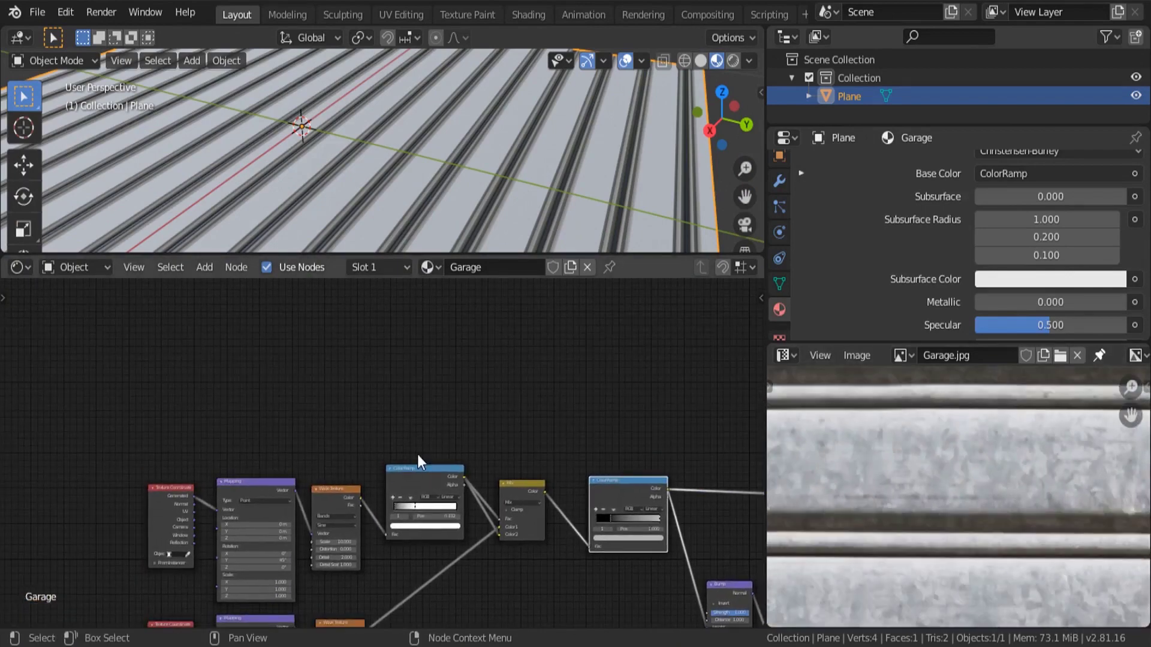
Step: Add a Voronoi Texture node above the existing node branches
key("shift+a")
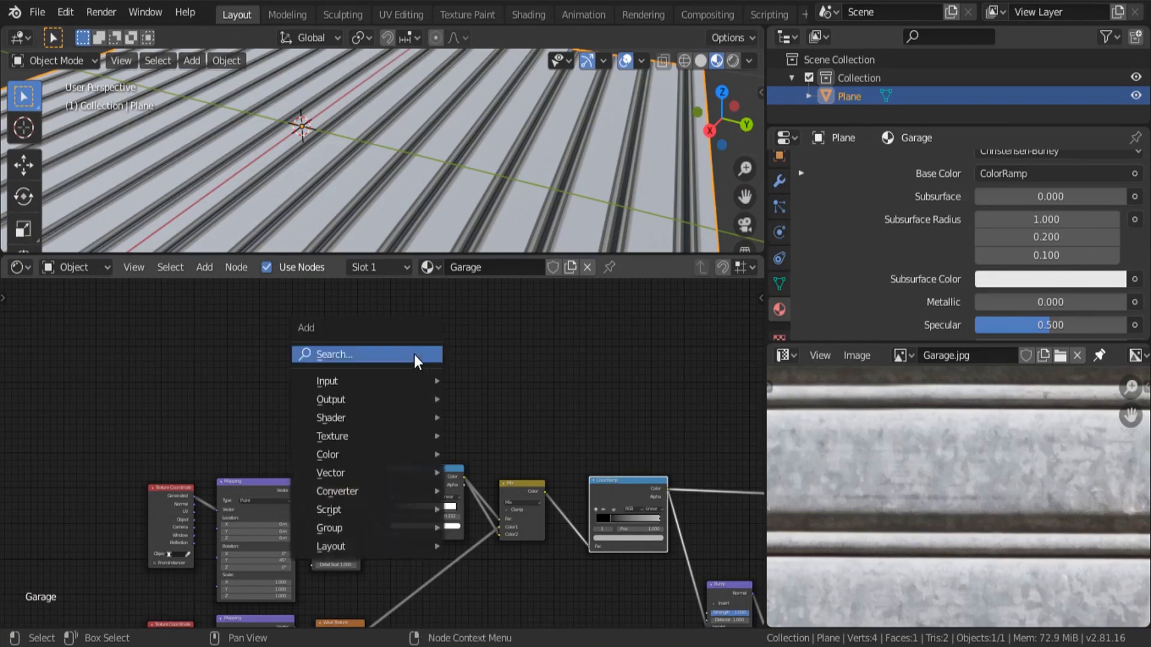
left_click(415, 354)
type("vor")
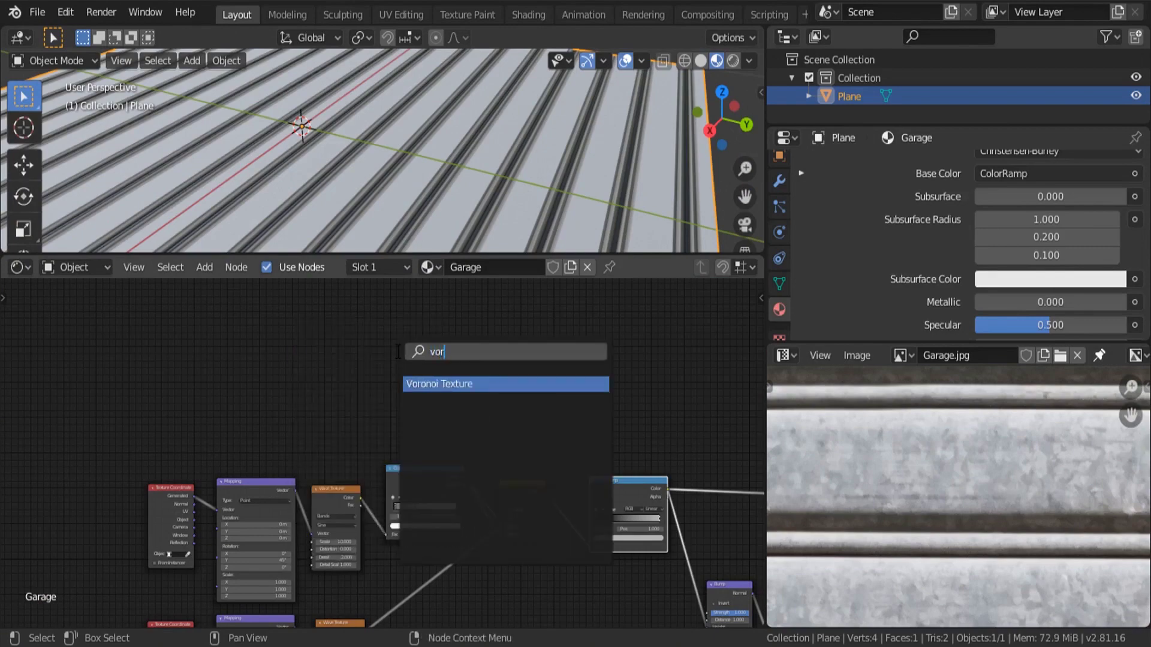
key("Return")
left_click(396, 351)
scroll(408, 386, "up", 5)
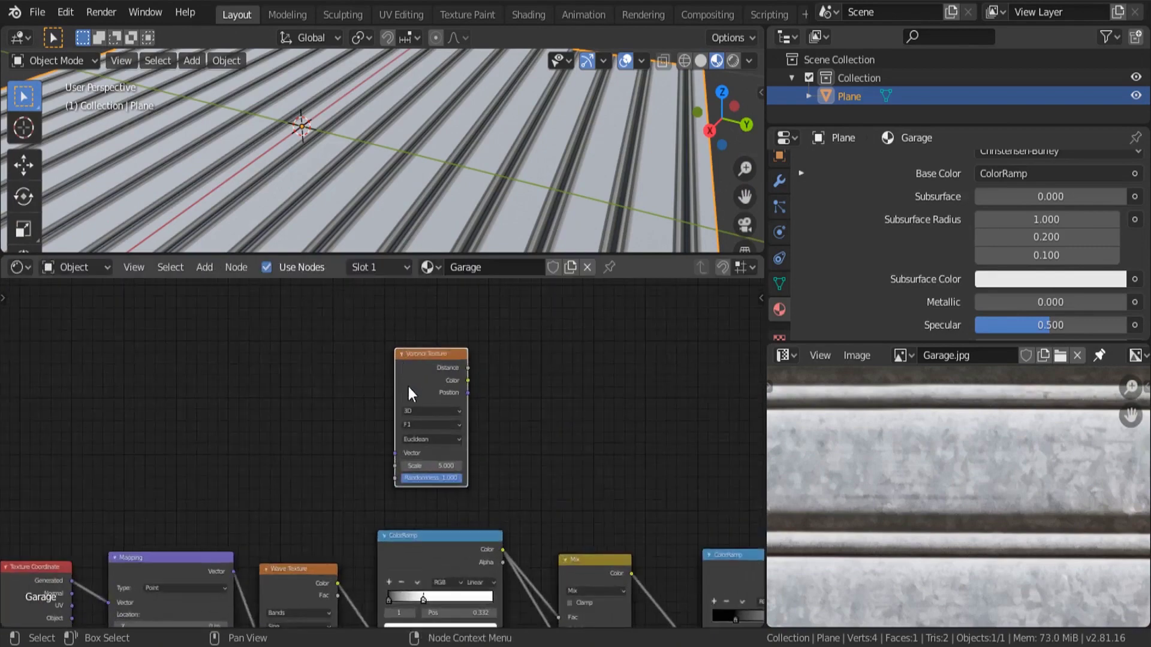
Step: Add a Noise Texture beside the Voronoi Texture and connect its Color output to the Voronoi's Vector input
left_click_drag(476, 503, 360, 468)
key("shift+a")
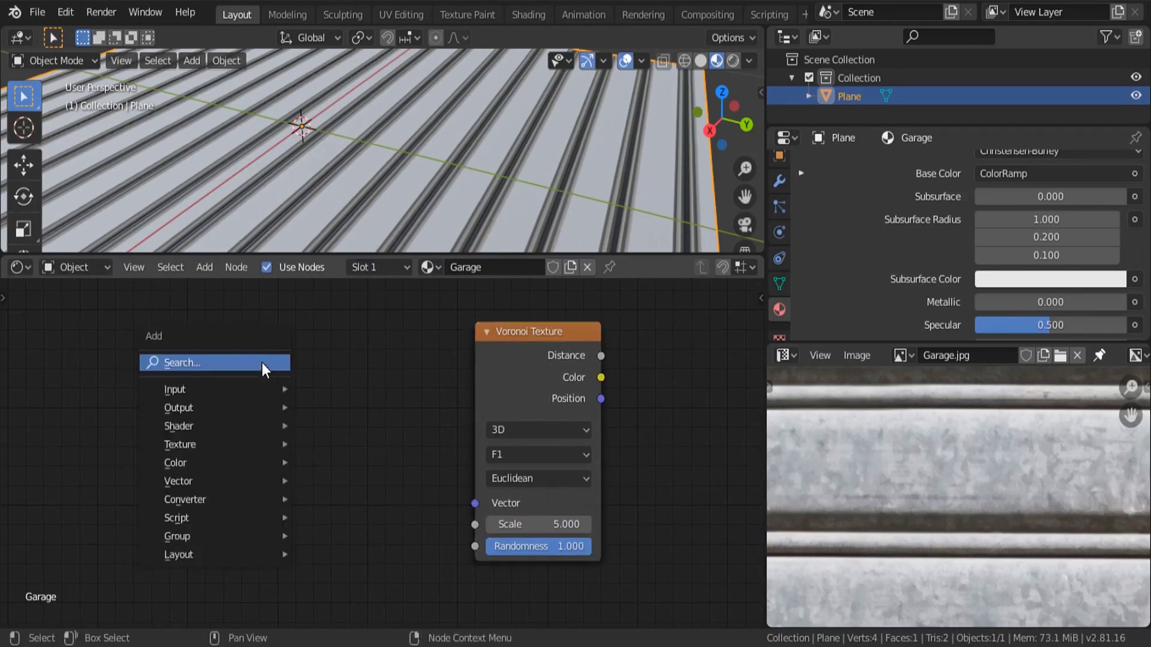
left_click(262, 362)
type("noi")
key("Return")
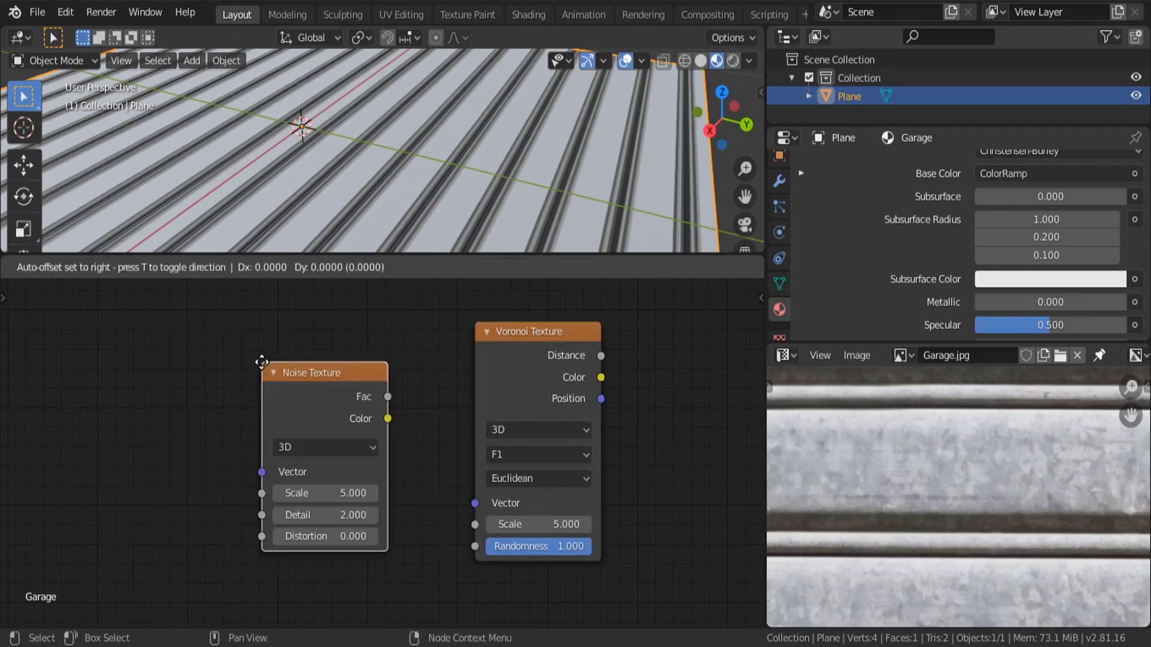
left_click(262, 362)
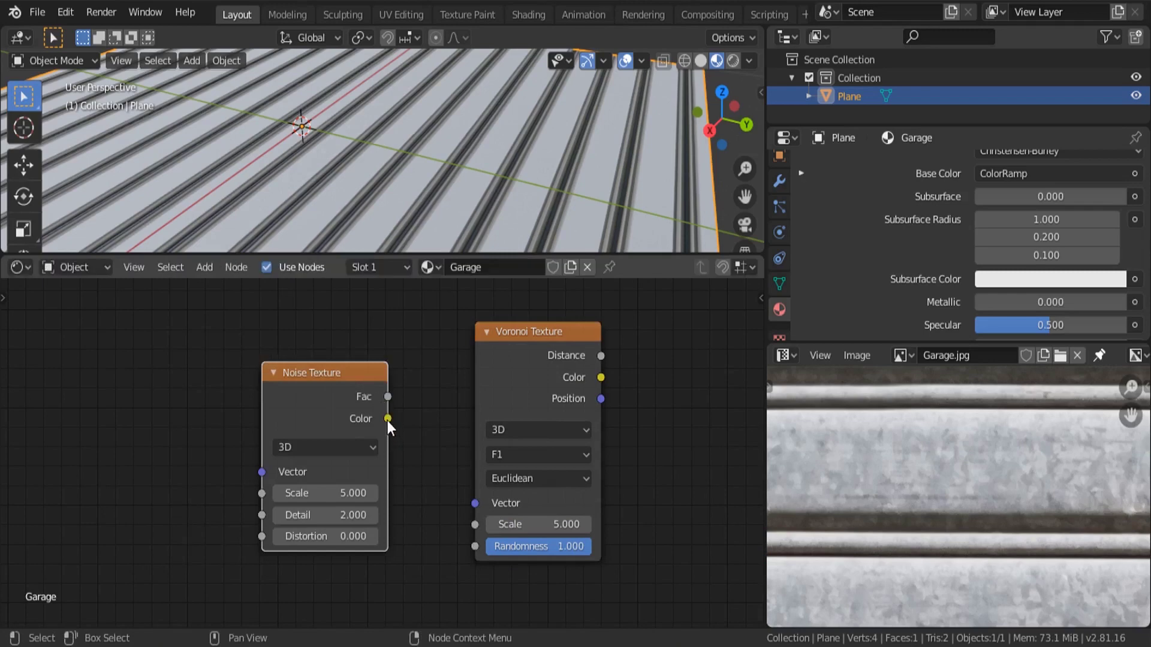
left_click_drag(388, 418, 475, 502)
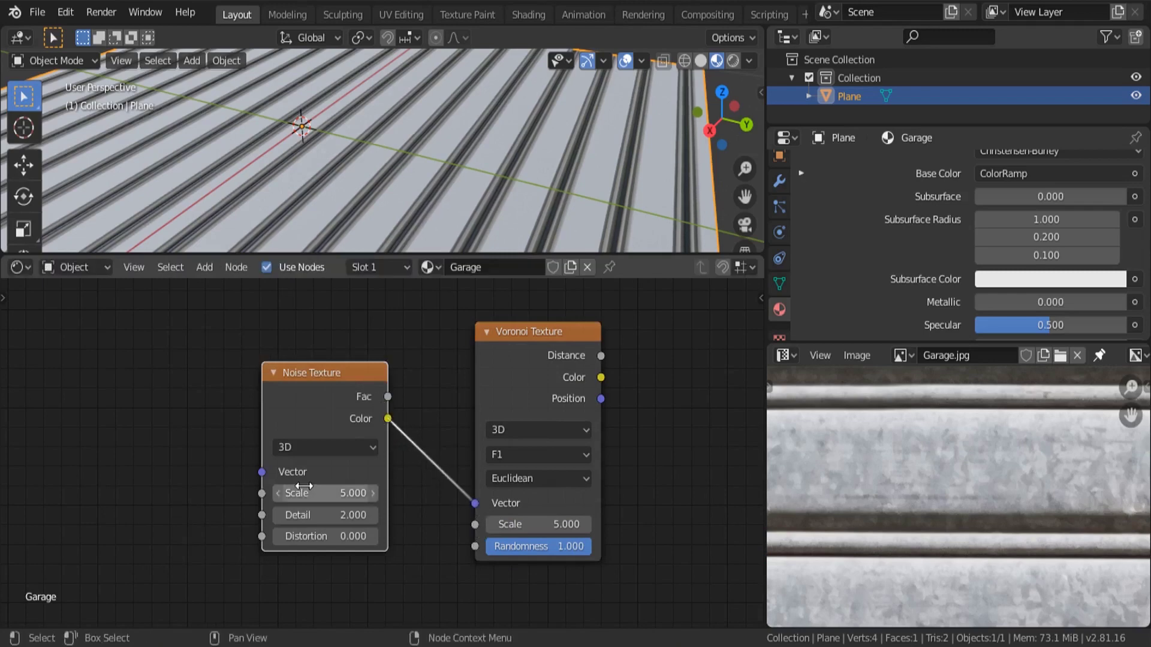
Step: Preview the noise-driven Voronoi Texture alone on the plane and examine its pattern
middle_click_drag(303, 486, 141, 506)
left_click_drag(366, 354, 360, 360)
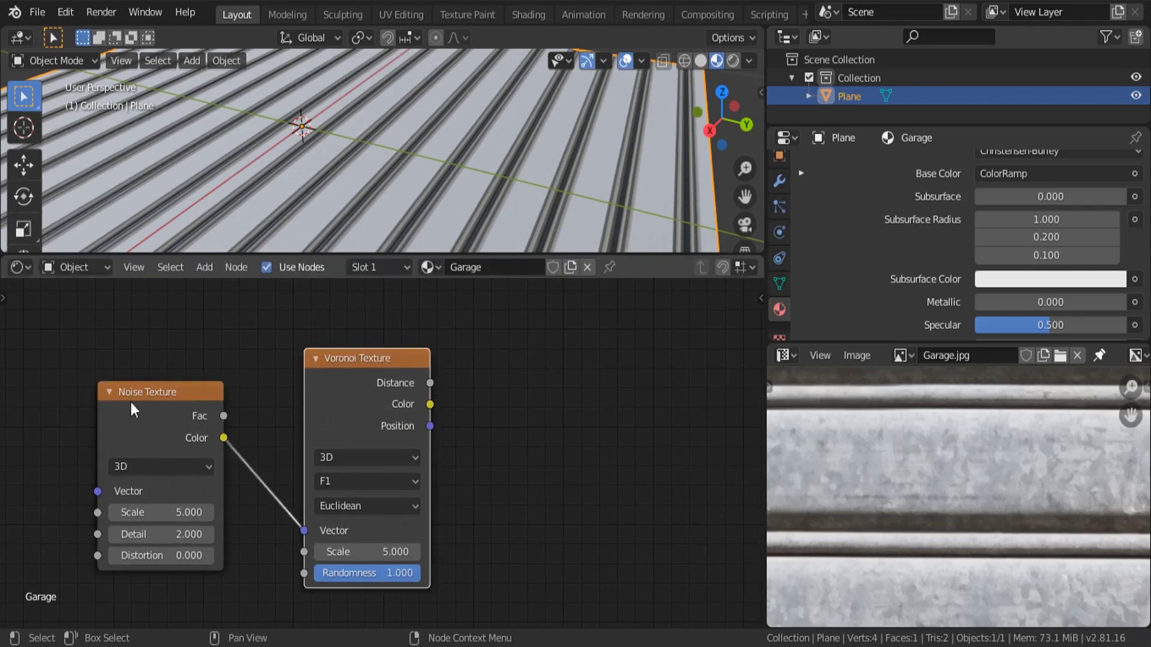
left_click(354, 361, "ctrl+shift")
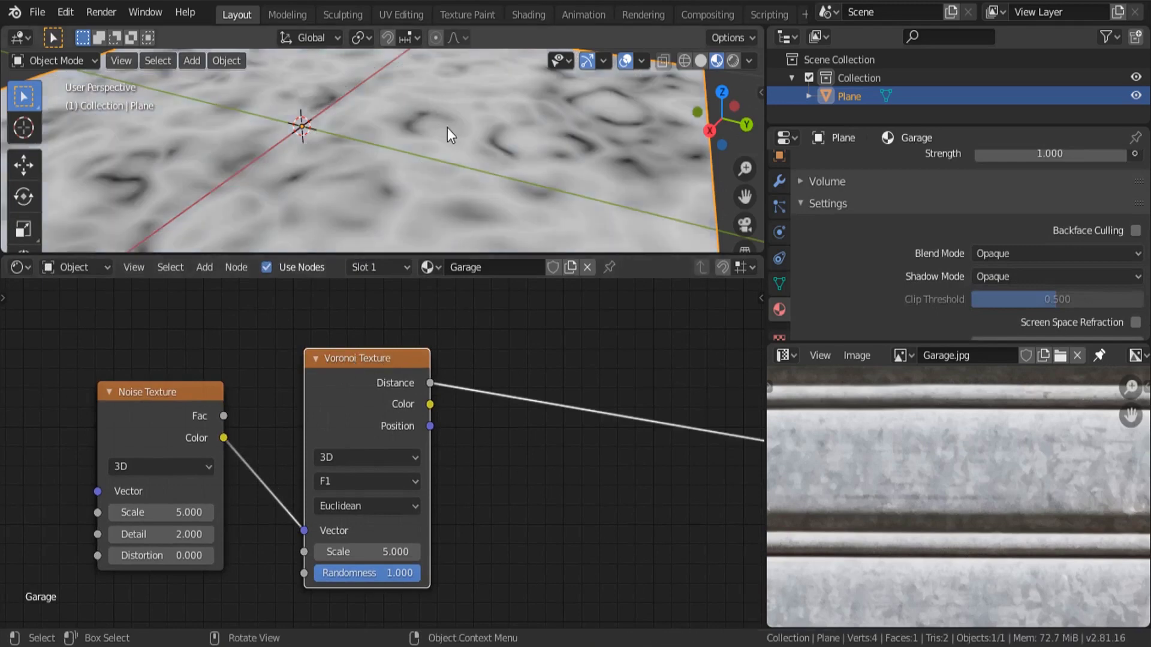
scroll(447, 128, "down", 4)
middle_click_drag(447, 127, 422, 125)
scroll(396, 189, "up", 2)
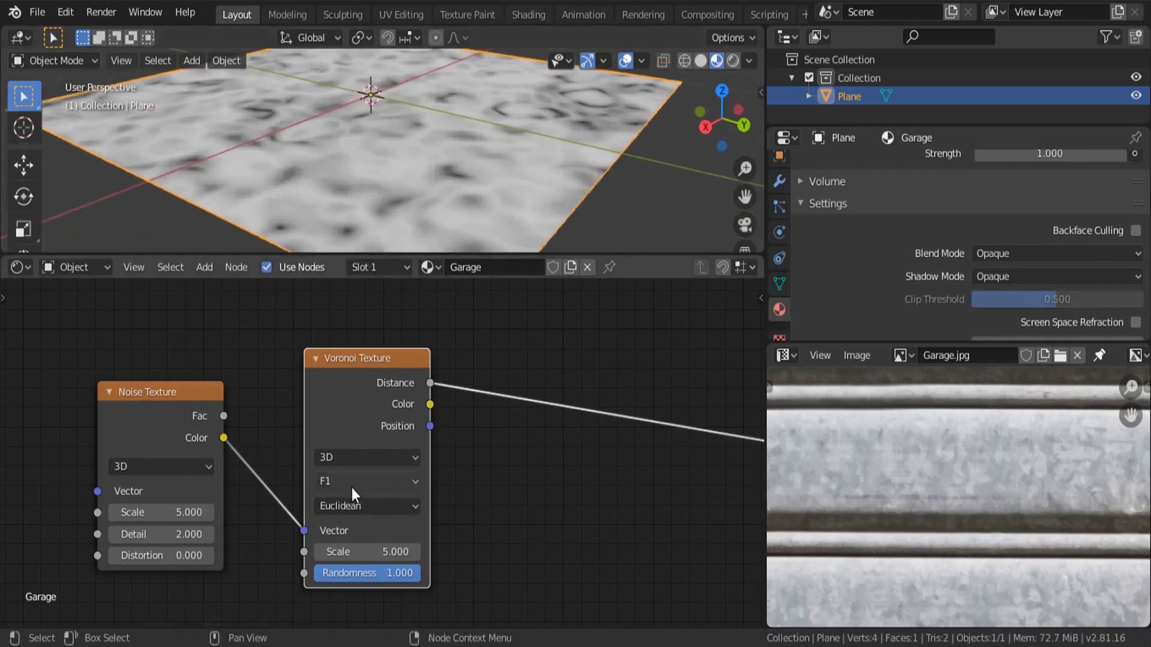
Step: Set the Voronoi Texture's Scale to 1.5 and check the pattern on the plane
left_click(390, 550)
type("1.5")
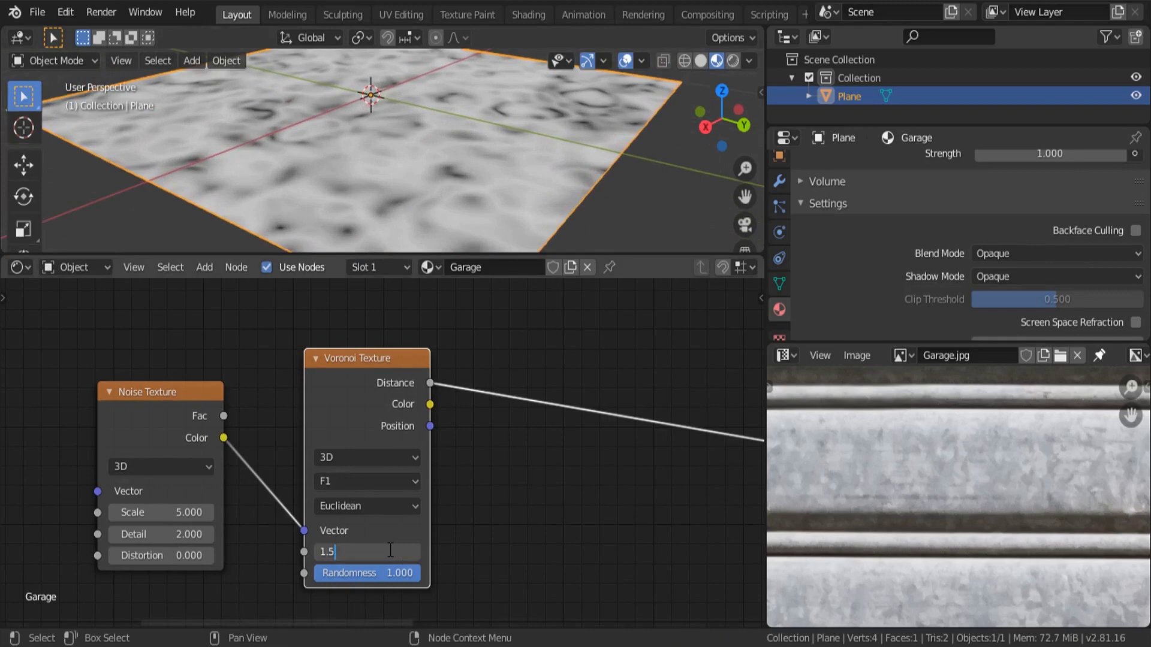
key("Return")
middle_click_drag(318, 208, 345, 206)
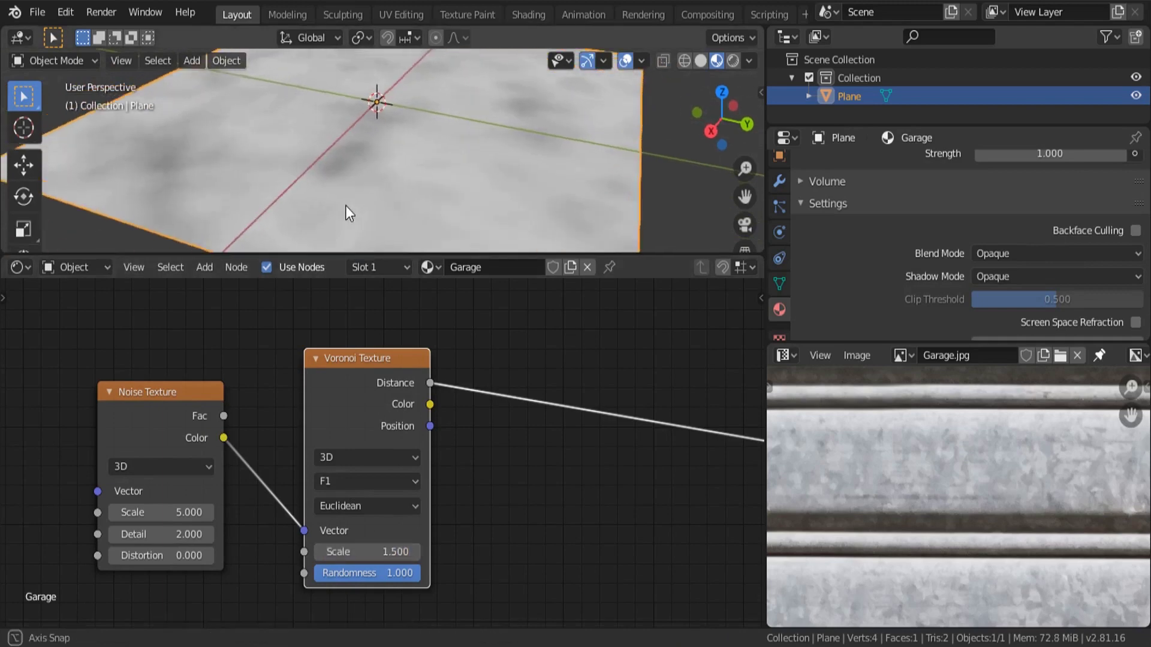
Step: Set the Noise Texture's Scale to 25 and compare the mottling on the plane with the reference image
left_click_drag(160, 513, 231, 512)
left_click(154, 512)
type("25")
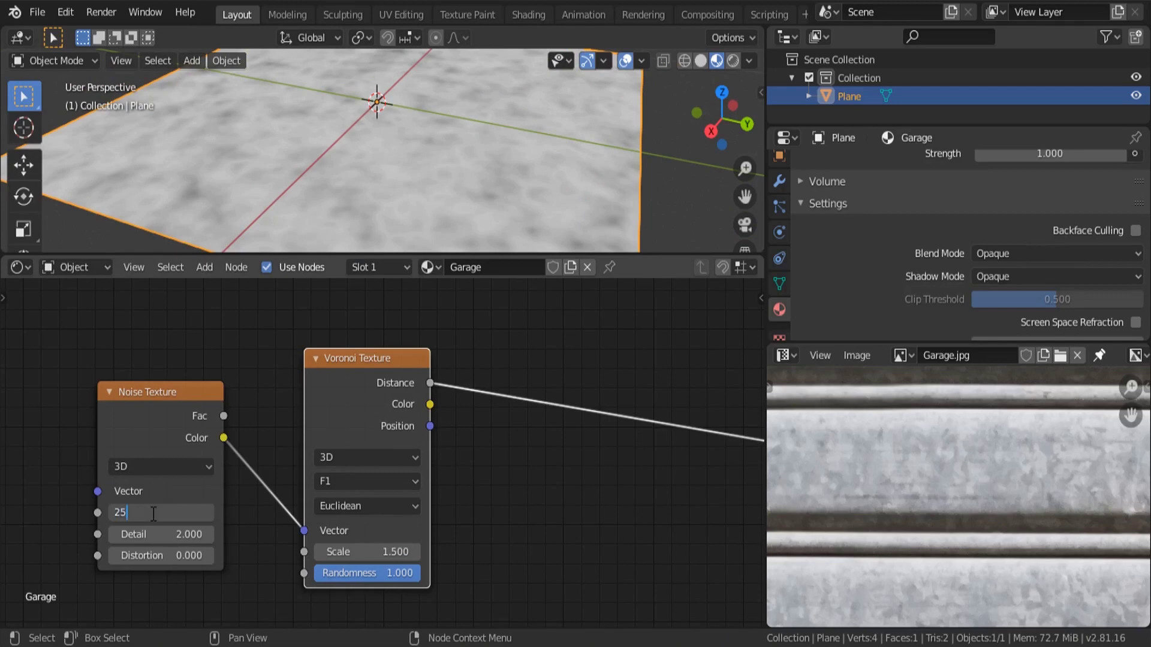
key("Return")
middle_click_drag(354, 210, 279, 211)
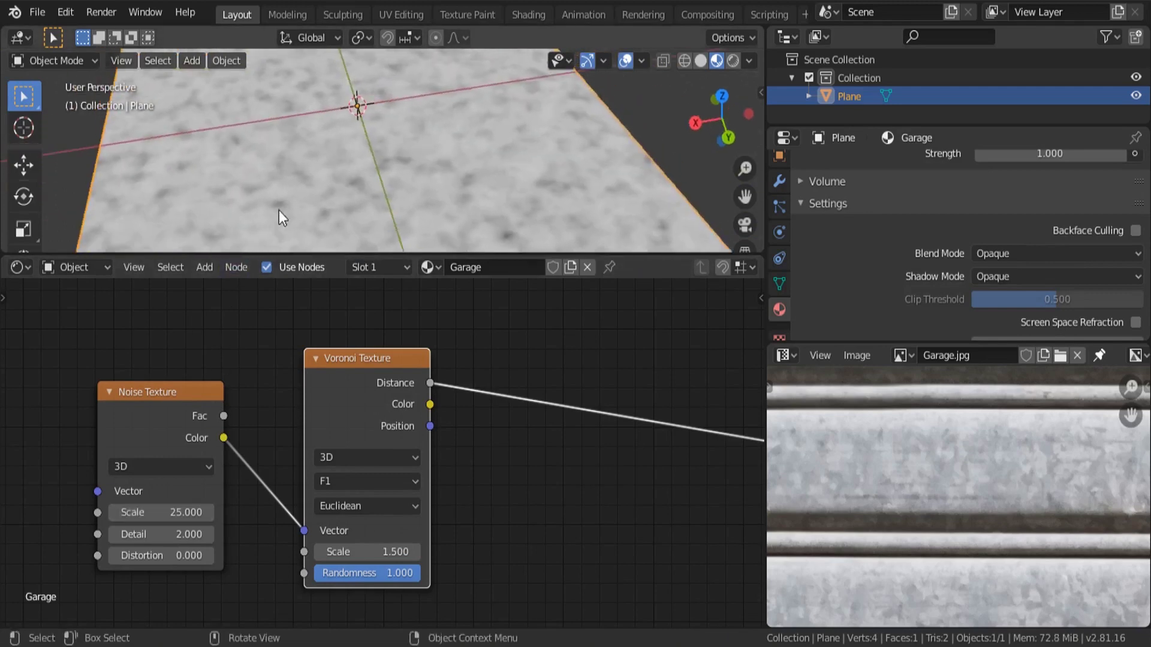
scroll(368, 172, "up", 4)
scroll(369, 160, "down", 2)
scroll(883, 455, "up", 1)
scroll(883, 456, "down", 3)
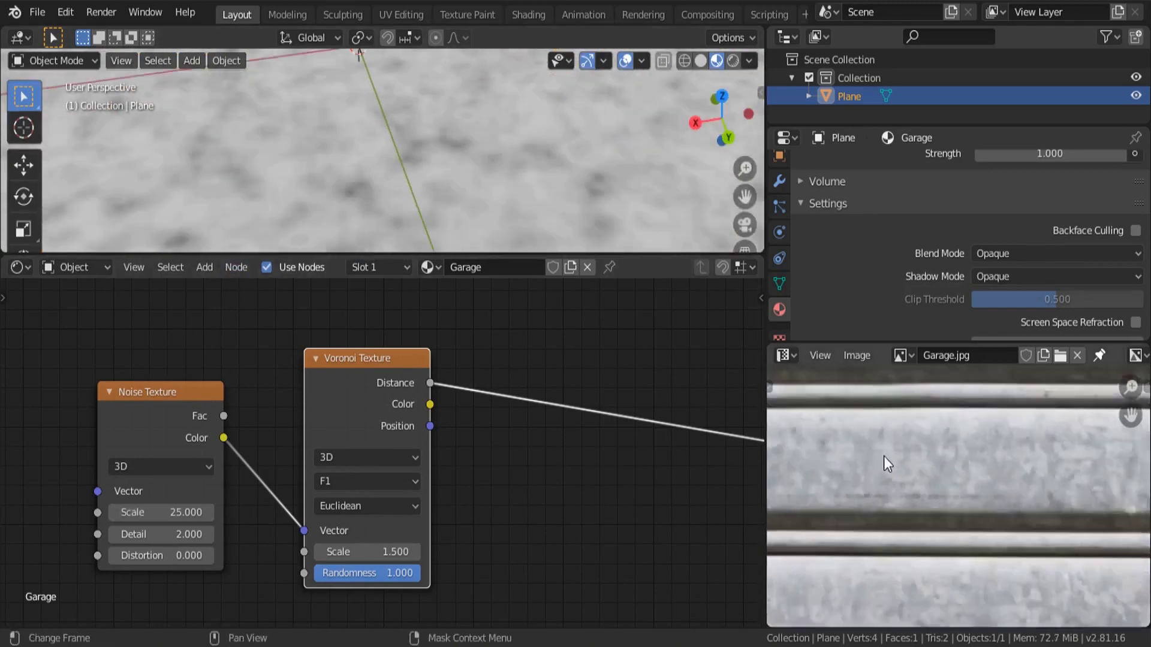
scroll(351, 157, "down", 4)
scroll(395, 428, "down", 2)
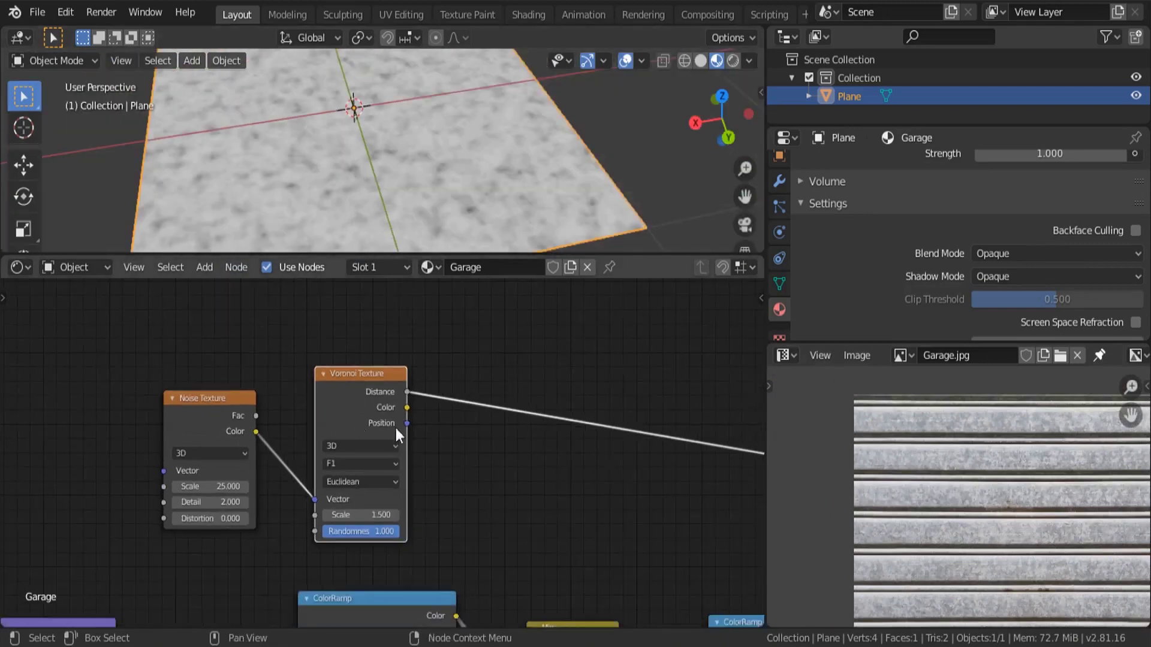
Step: Insert a ColorRamp node on the link leaving the Voronoi Texture's Distance output
scroll(456, 365, "right", 3)
key("shift+a")
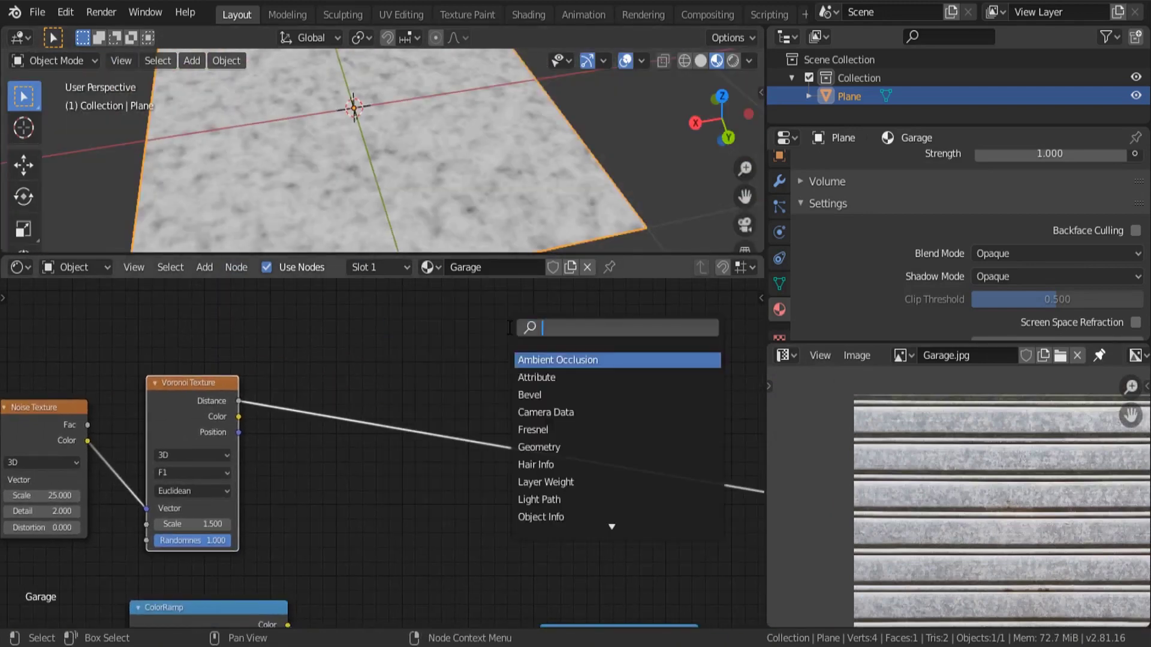
type("color")
key("Return")
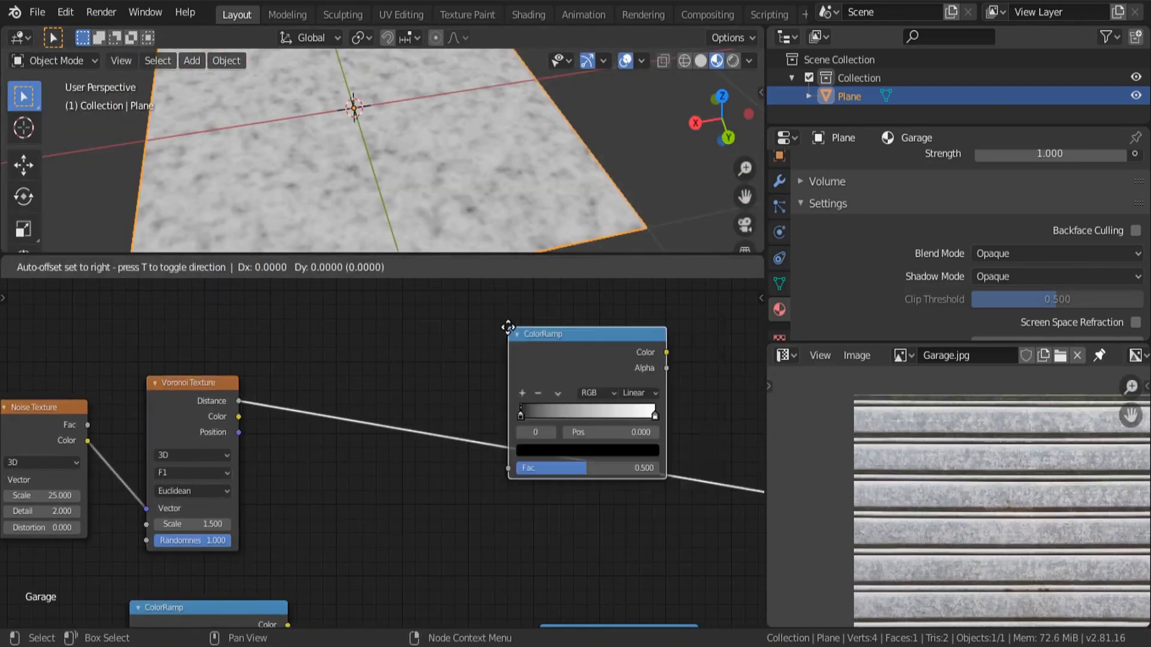
left_click(322, 354)
scroll(351, 437, "up", 2)
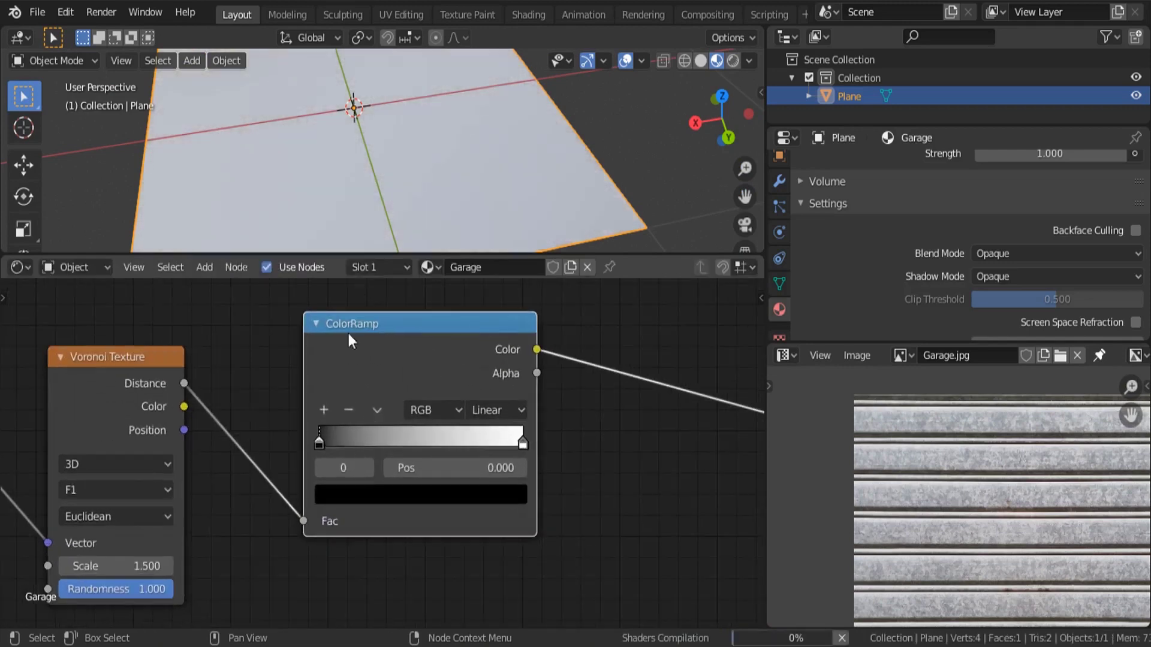
Step: Move the new ColorRamp's black stop to position 0.341 and bring its white stop inward to raise the contrast
middle_click_drag(373, 146, 422, 136)
scroll(337, 158, "up", 2)
scroll(365, 465, "up", 3)
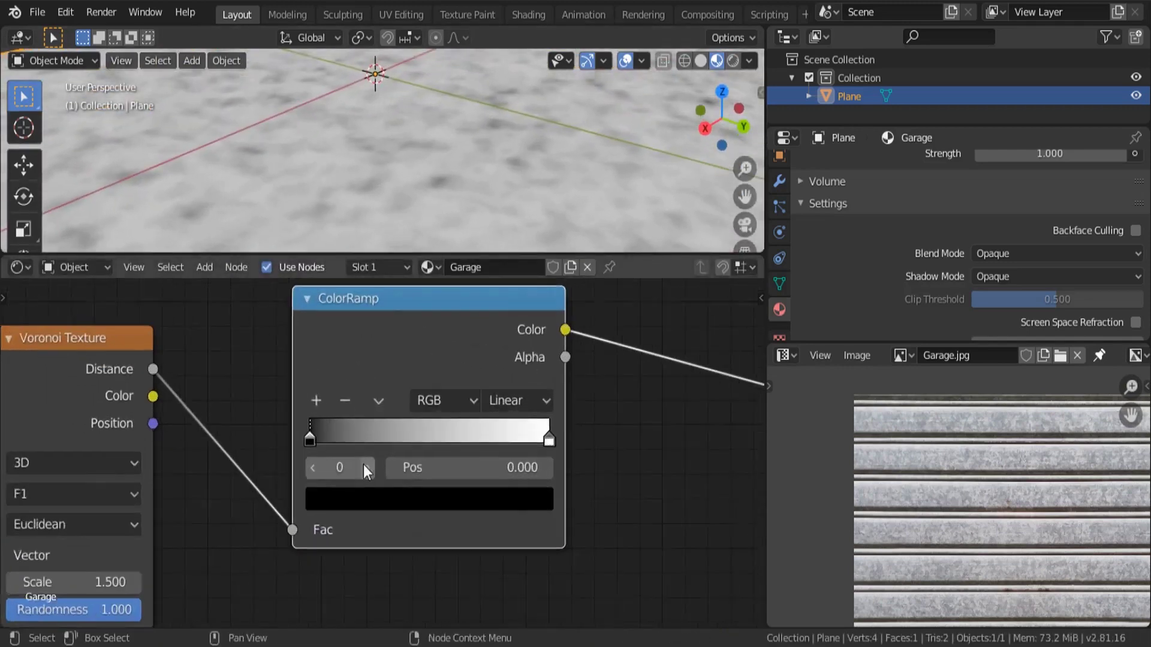
left_click_drag(299, 435, 343, 437)
left_click_drag(562, 438, 491, 438)
left_click_drag(352, 437, 393, 435)
Step: Lighten the ColorRamp's black stop to a light grey and check the softened mottling on the plane
left_click(421, 504)
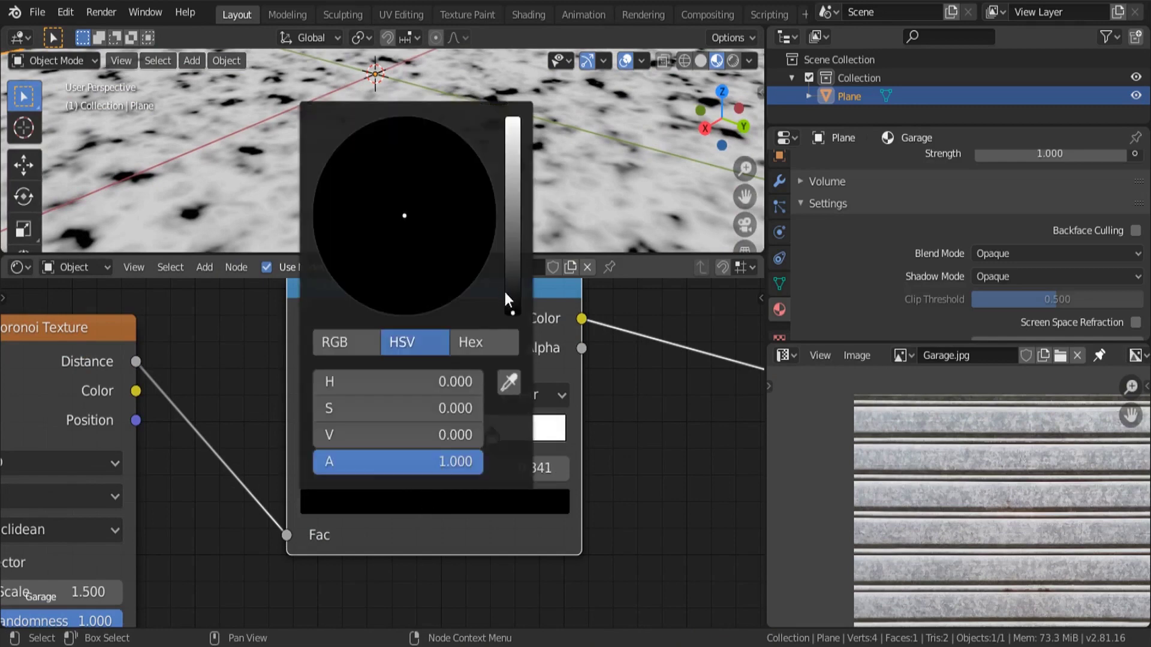
left_click_drag(509, 294, 513, 182)
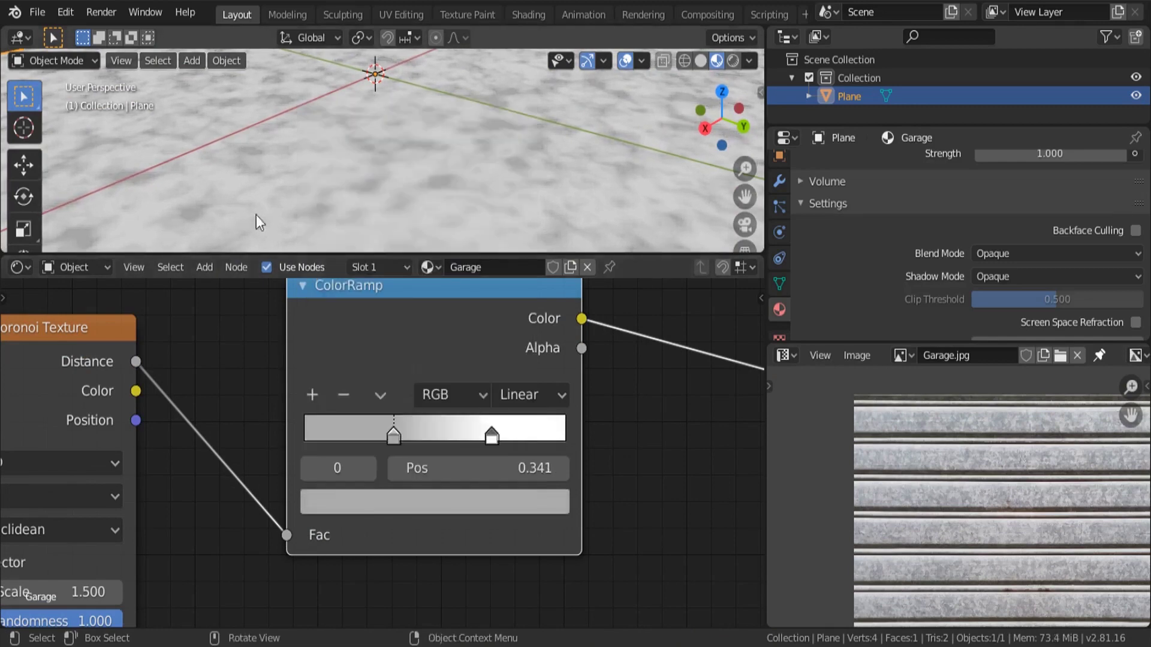
scroll(480, 137, "down", 5)
scroll(521, 413, "down", 6)
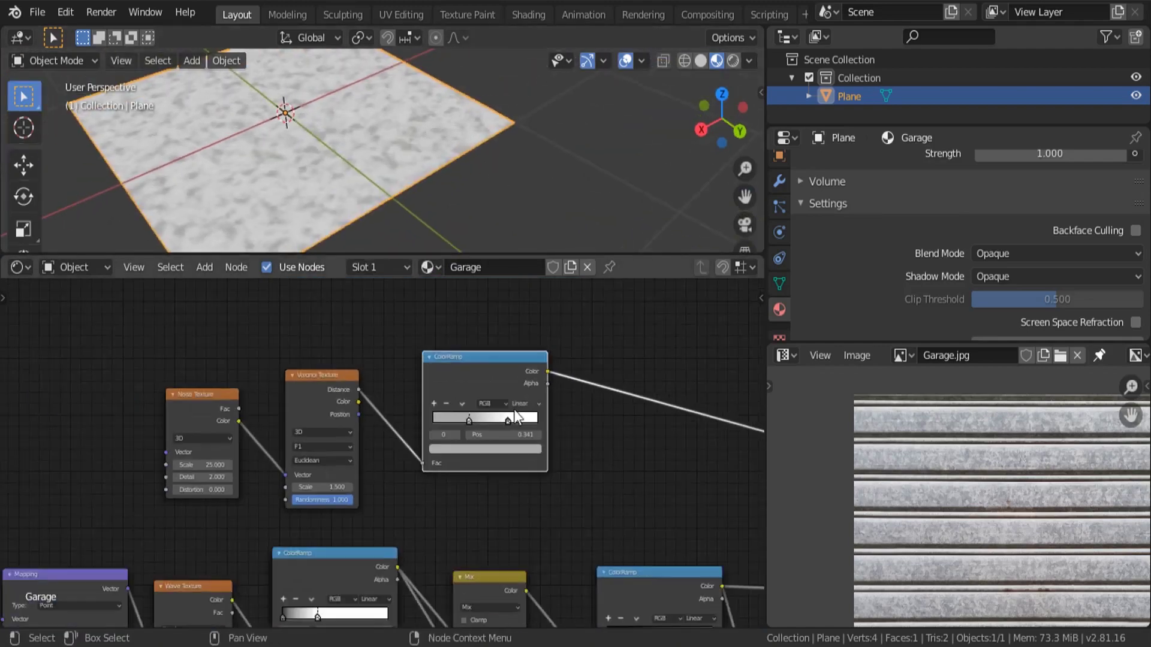
Step: Move the Noise Texture, Voronoi Texture and their ColorRamp together closer to the Principled BSDF
middle_click_drag(520, 400, 514, 387)
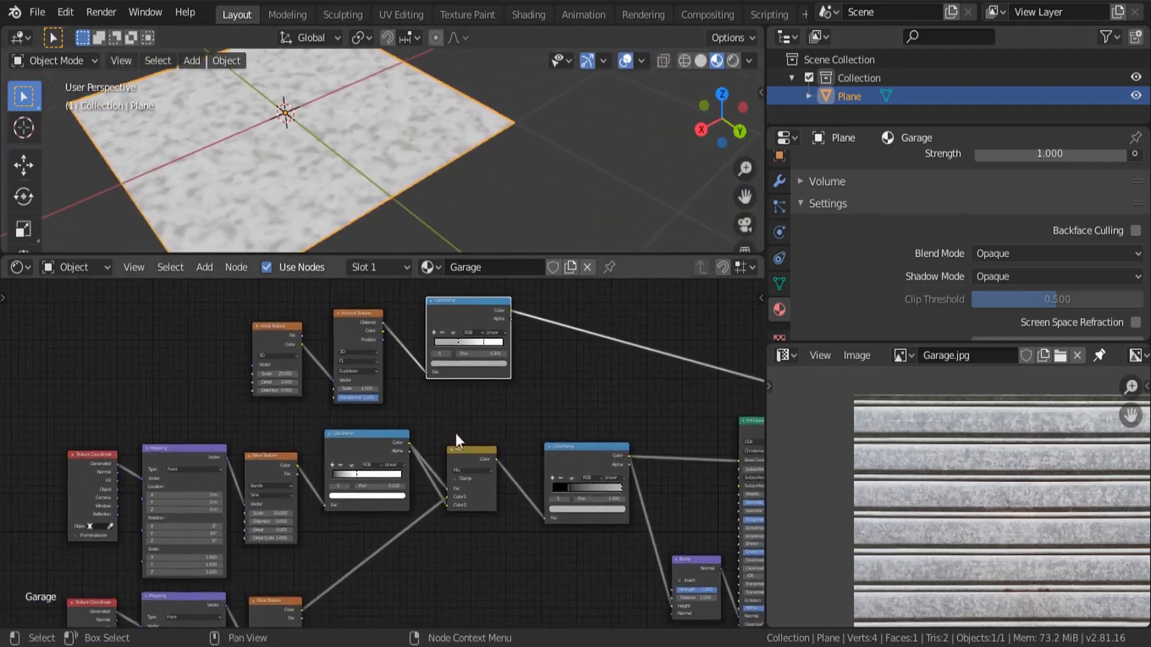
middle_click_drag(478, 350, 459, 402)
middle_click_drag(559, 560, 462, 532)
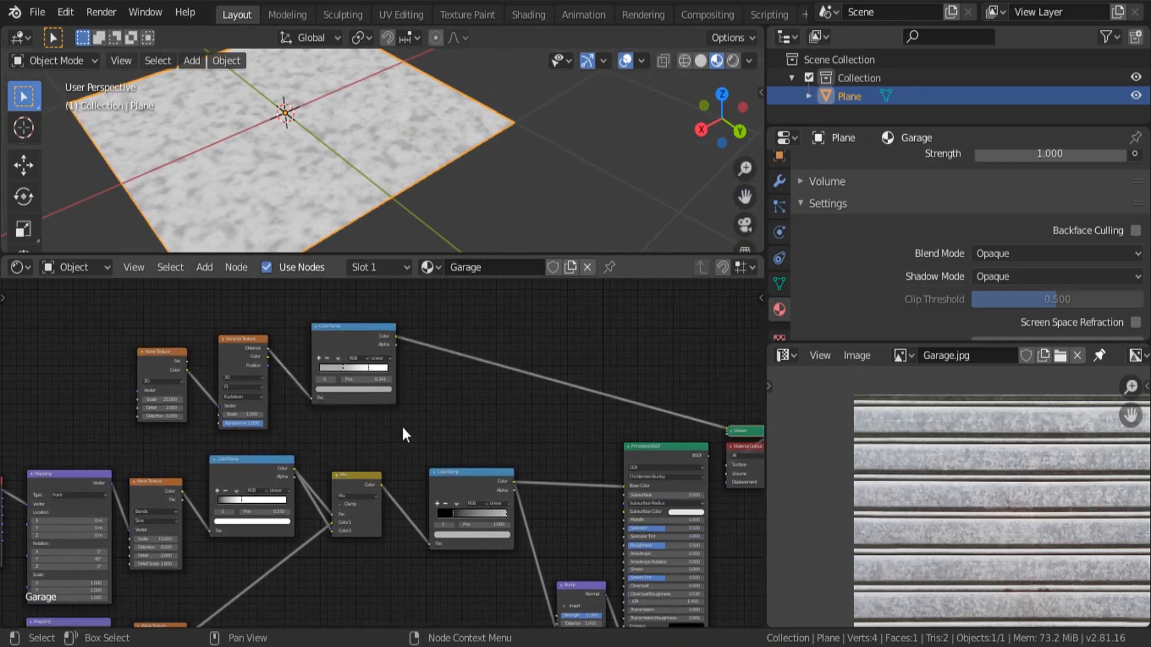
key("g")
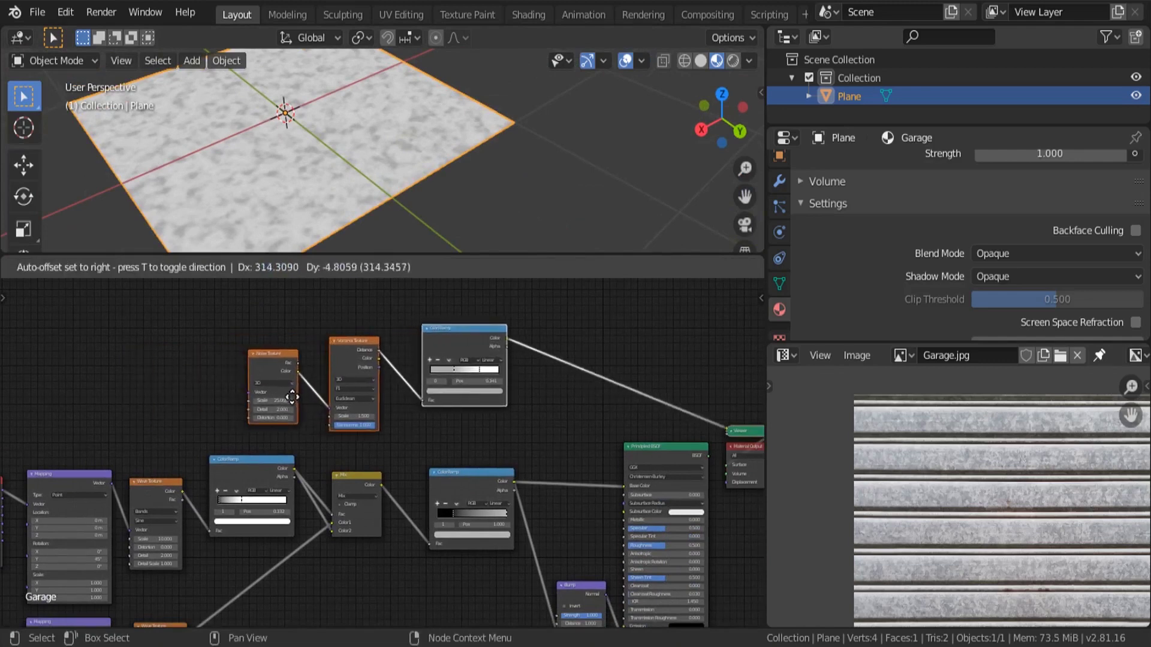
left_click(291, 398)
Step: Add a MixRGB node between the two final ColorRamps and the Principled BSDF
middle_click_drag(510, 423, 481, 436)
key("shift+a")
left_click(651, 330)
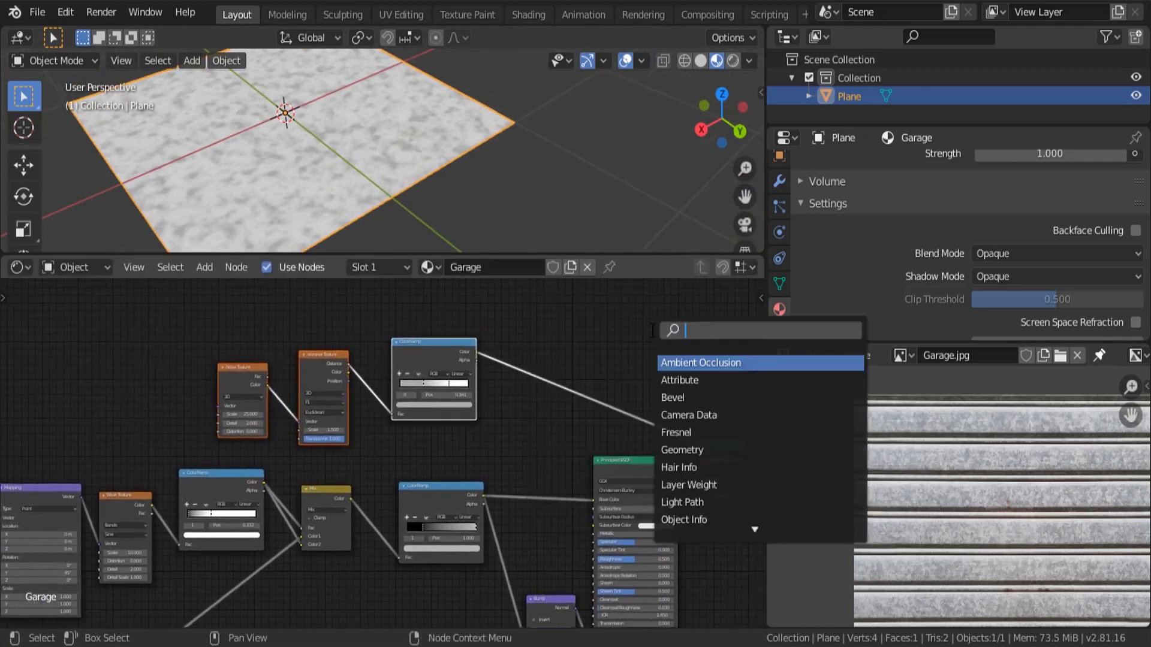
type("mix")
key("Down")
key("Return")
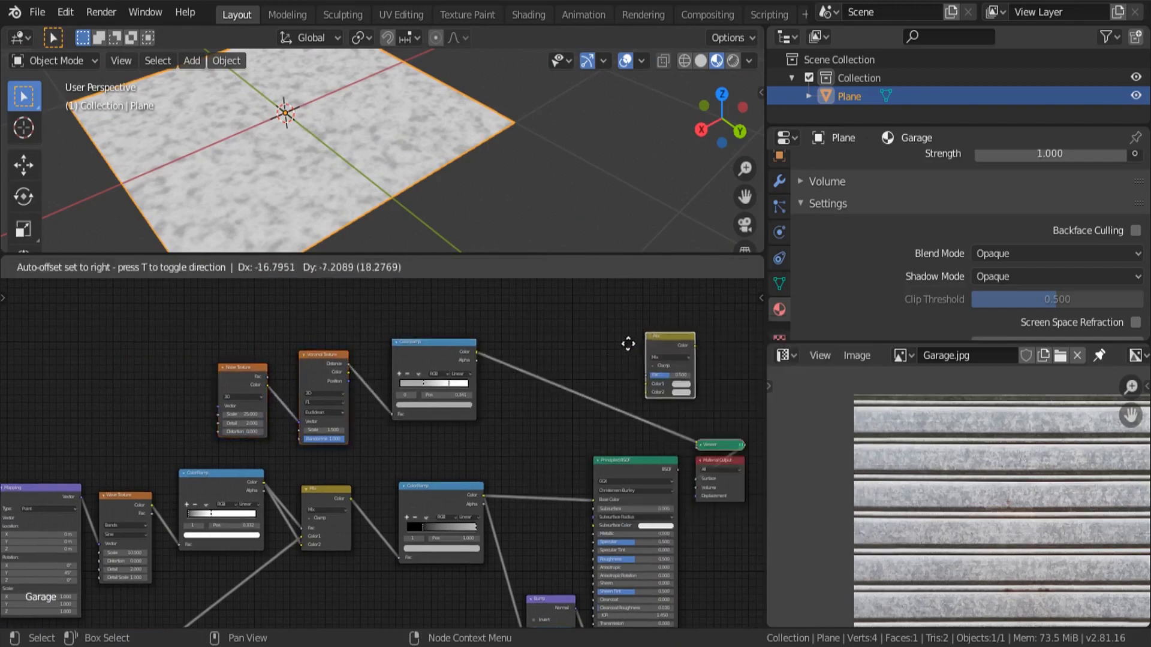
left_click(526, 422)
Step: Restore the Principled BSDF output, then feed the mottling ColorRamp into Color1, the ridge ColorRamp into Color2, and the Mix into Base Color
scroll(617, 469, "up", 2)
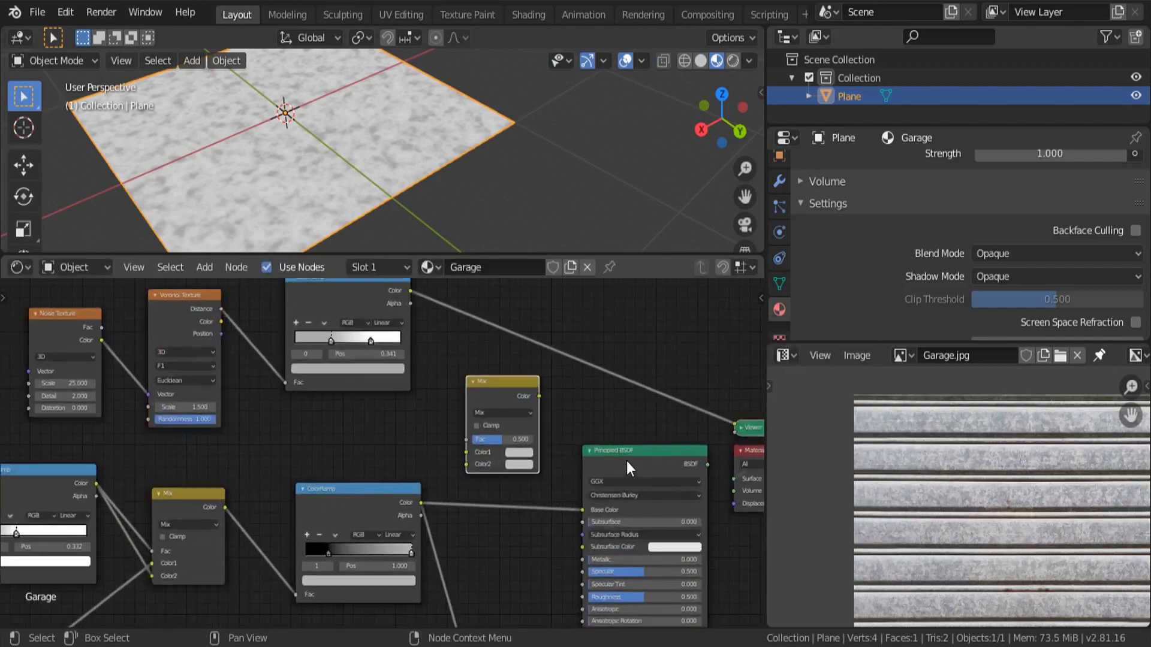
left_click(588, 472, "ctrl+shift")
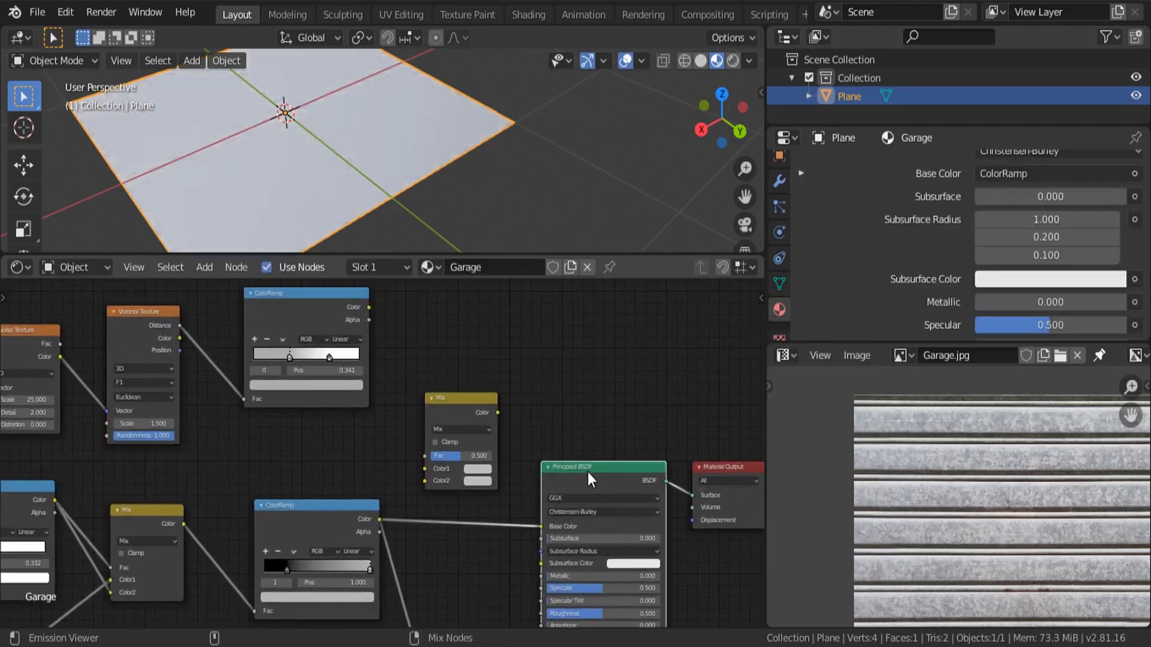
left_click_drag(370, 307, 424, 468)
scroll(394, 516, "up", 2)
left_click_drag(374, 523, 435, 471)
mouse_move(536, 377)
left_mouse_down()
mouse_move(567, 490)
mouse_move(594, 532)
left_mouse_up()
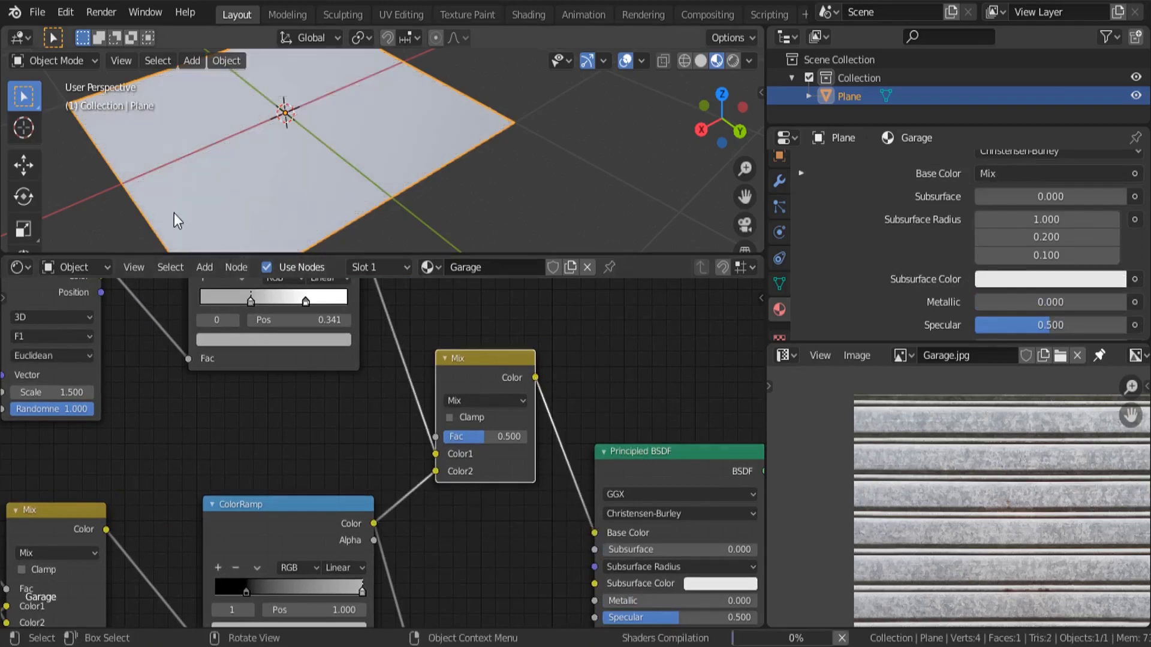
Step: Switch the new Mix node's blend mode to Multiply with a Fac of 1.0 and inspect the shutter surface
middle_click_drag(210, 176, 362, 190)
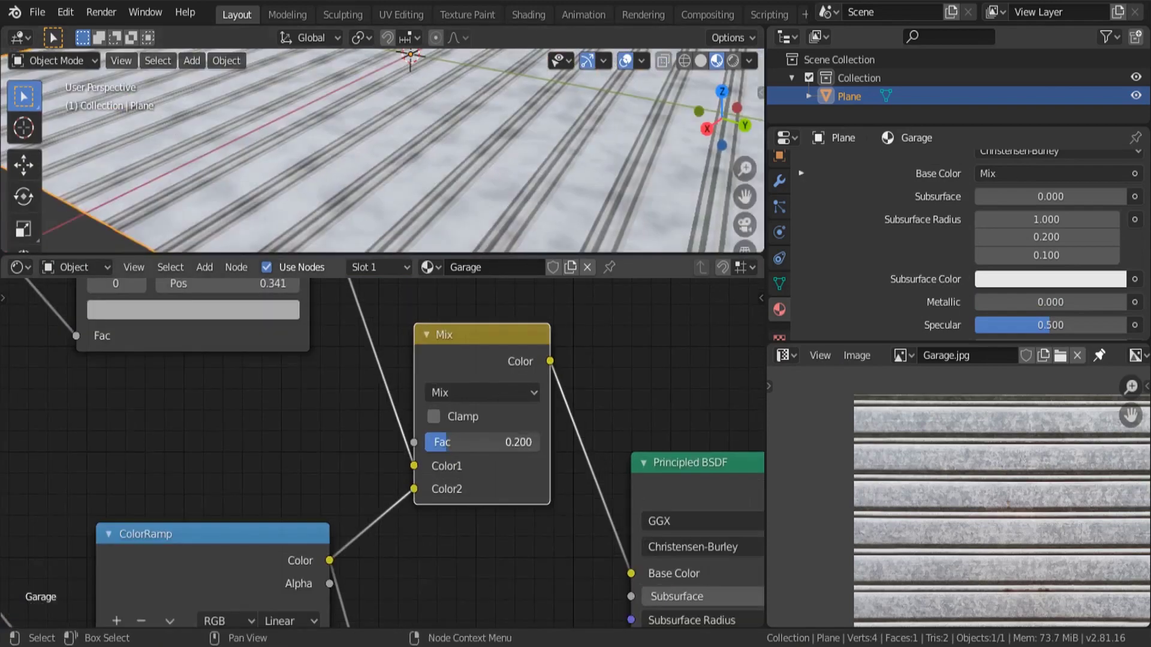
left_click_drag(448, 443, 482, 442)
left_click(499, 397)
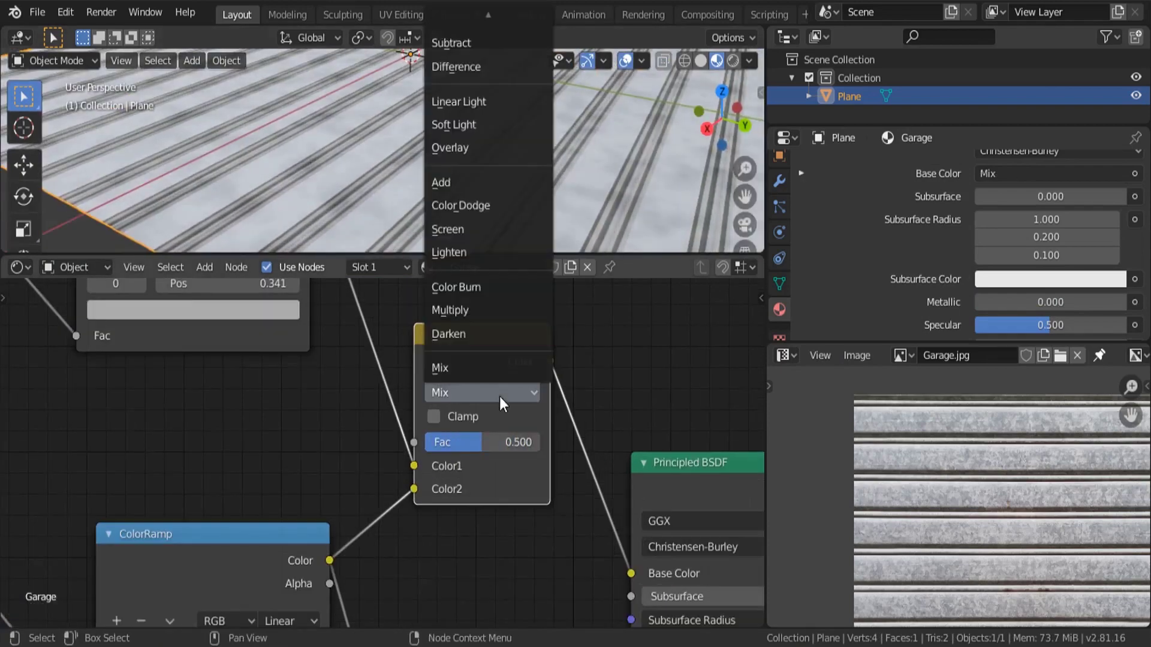
left_click(448, 311)
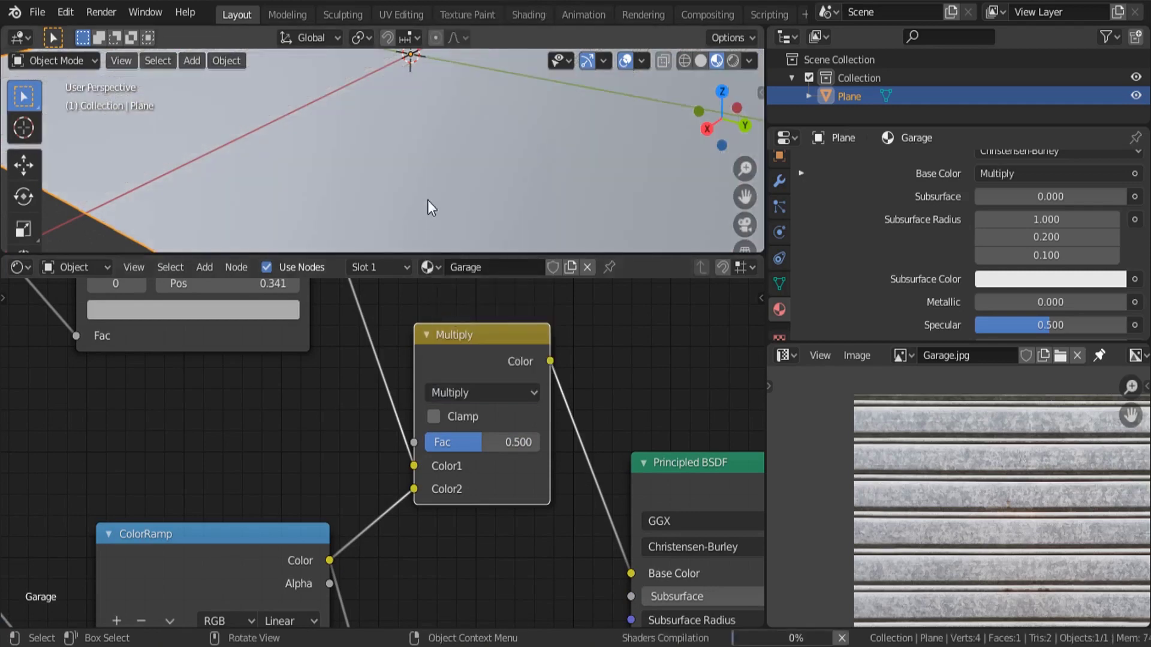
middle_click_drag(432, 198, 479, 198)
left_click_drag(484, 444, 539, 442)
scroll(448, 213, "down", 5)
middle_click_drag(448, 214, 377, 239)
scroll(354, 217, "up", 5)
scroll(441, 440, "down", 5)
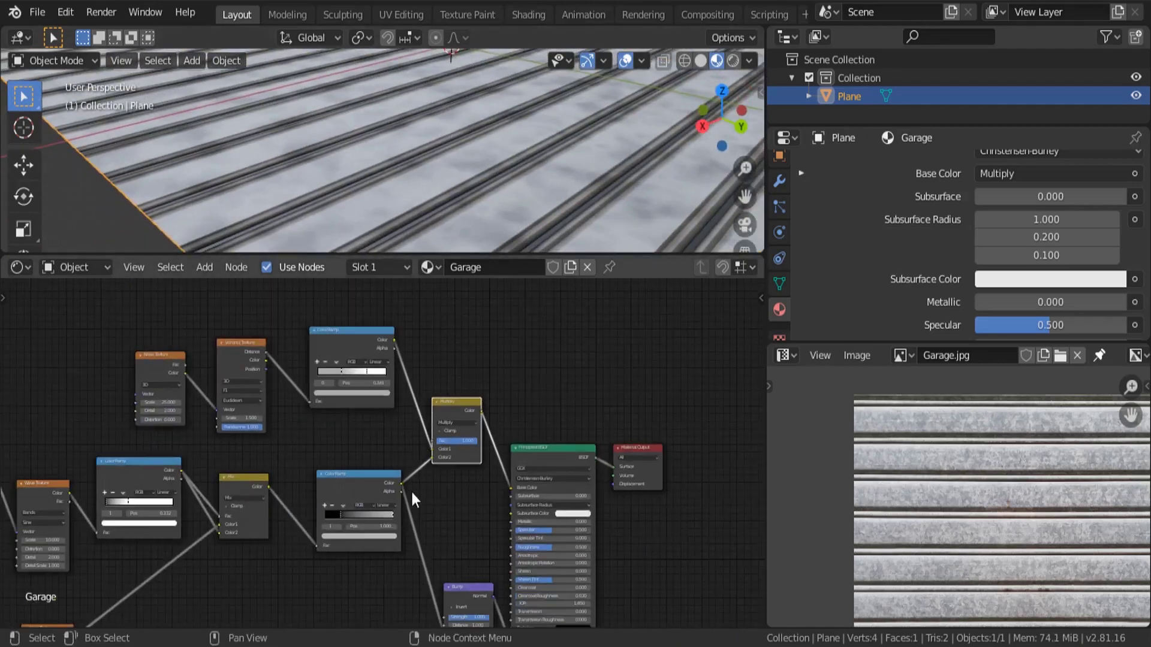
Step: Move the Principled BSDF and Material Output farther from the Multiply node to make room
scroll(440, 405, "down", 1)
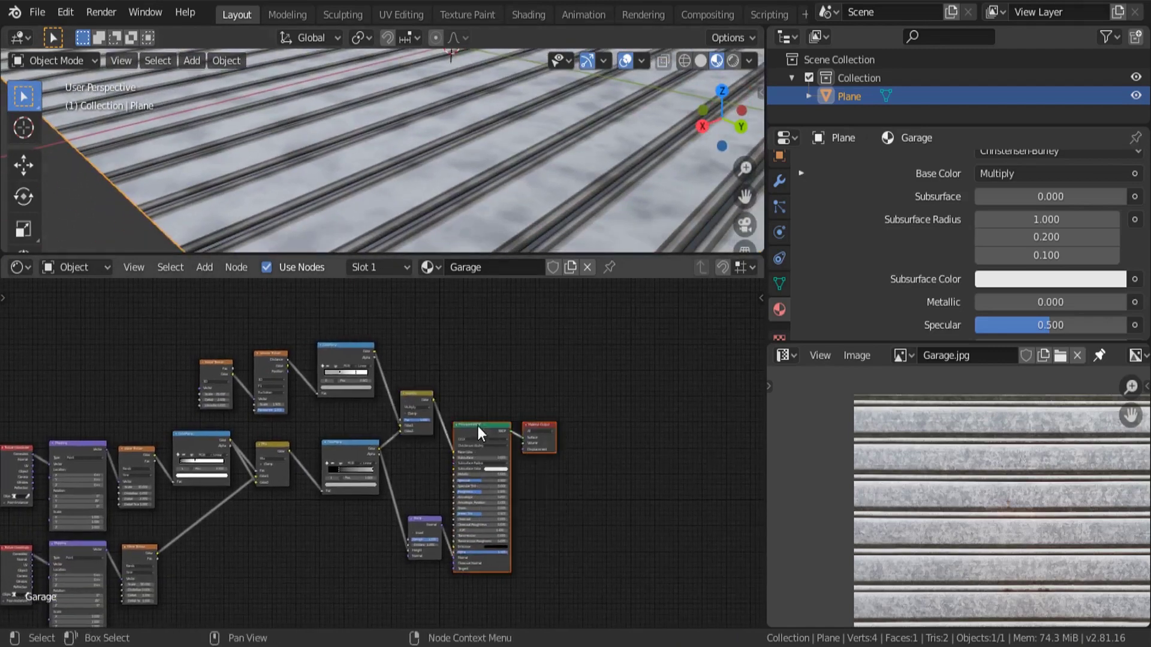
left_click_drag(477, 426, 530, 405)
scroll(439, 456, "up", 2)
Step: Examine the mottling on the plane from several angles against the galvanised surface in the reference image
scroll(861, 492, "up", 4)
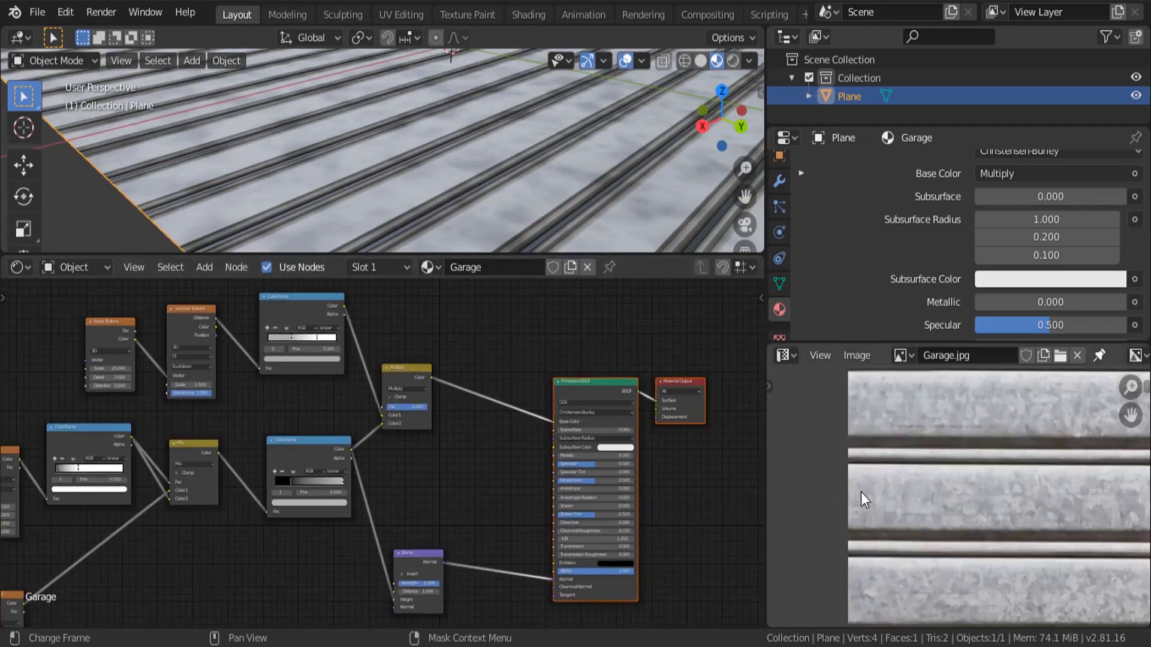
middle_click_drag(420, 192, 159, 200)
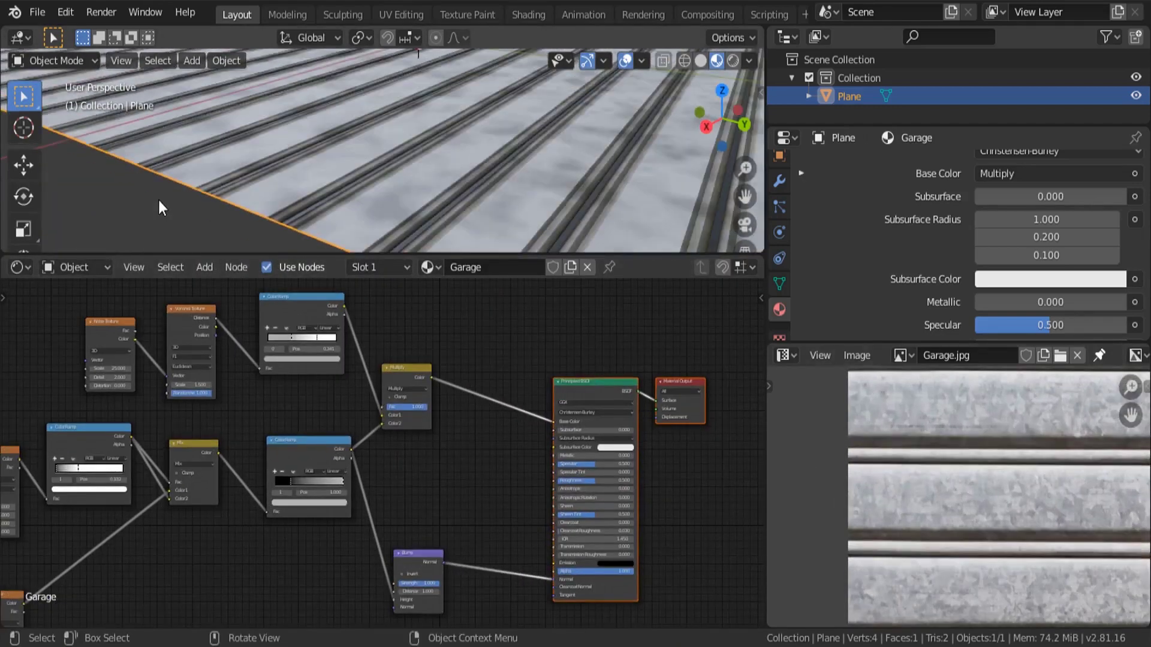
scroll(404, 170, "down", 6)
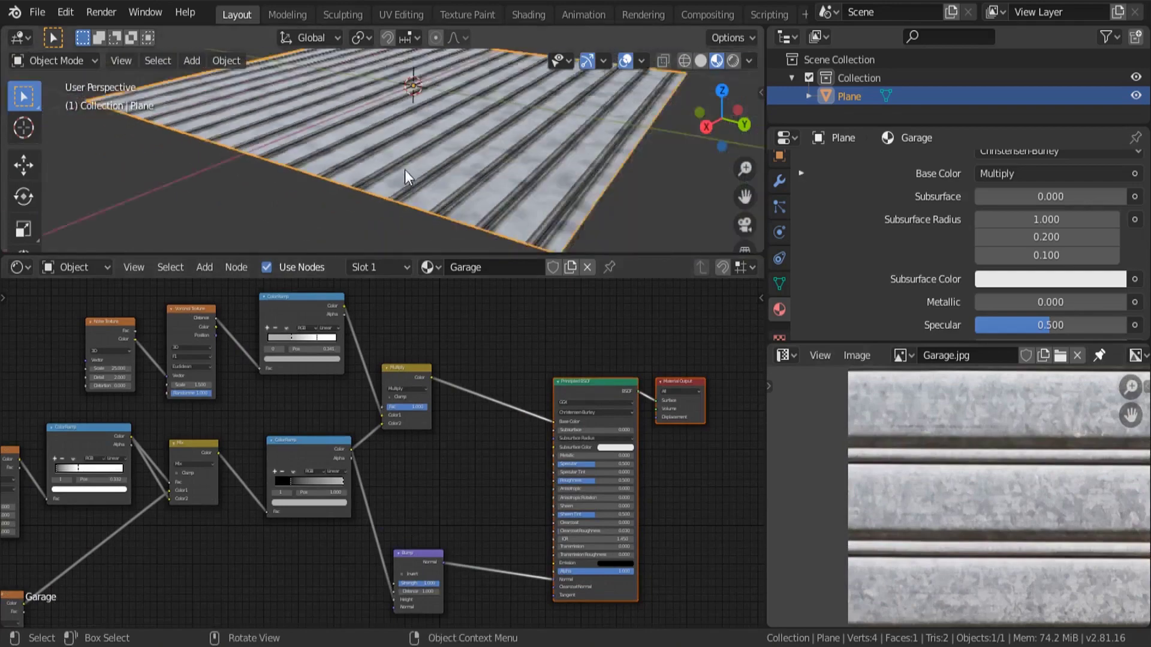
middle_click_drag(410, 160, 416, 170)
scroll(368, 207, "up", 4)
middle_click_drag(368, 208, 406, 193)
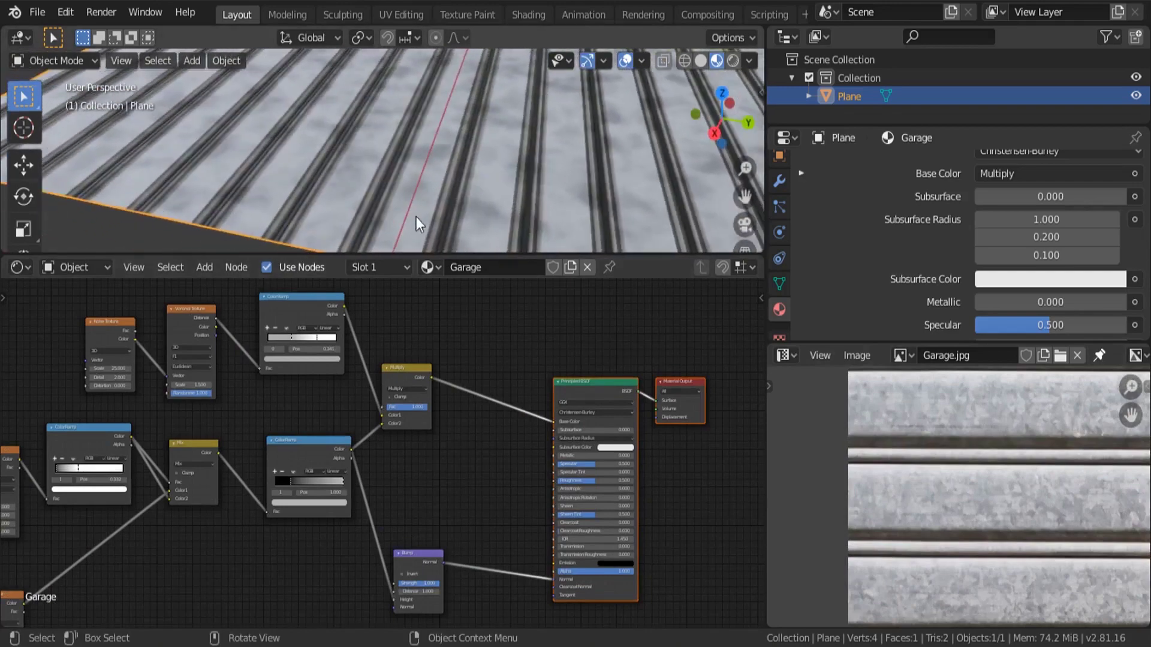
scroll(902, 462, "down", 4)
scroll(883, 475, "up", 5)
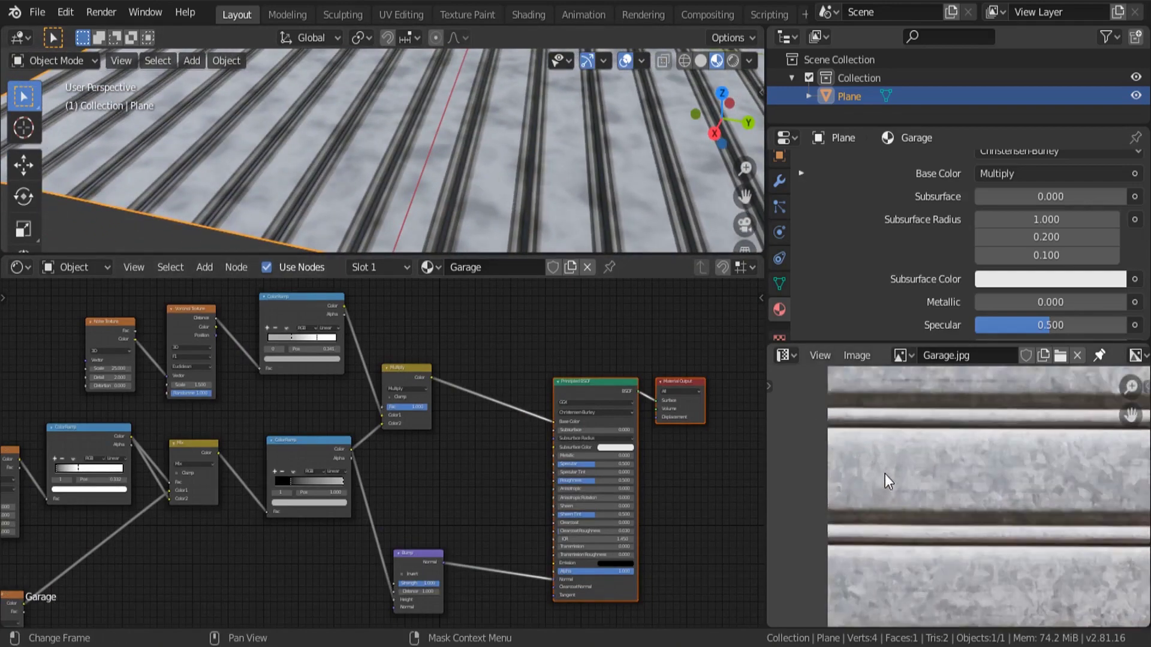
Step: Set the Noise Texture's Scale to 50 for finer mottling
scroll(182, 457, "up", 5)
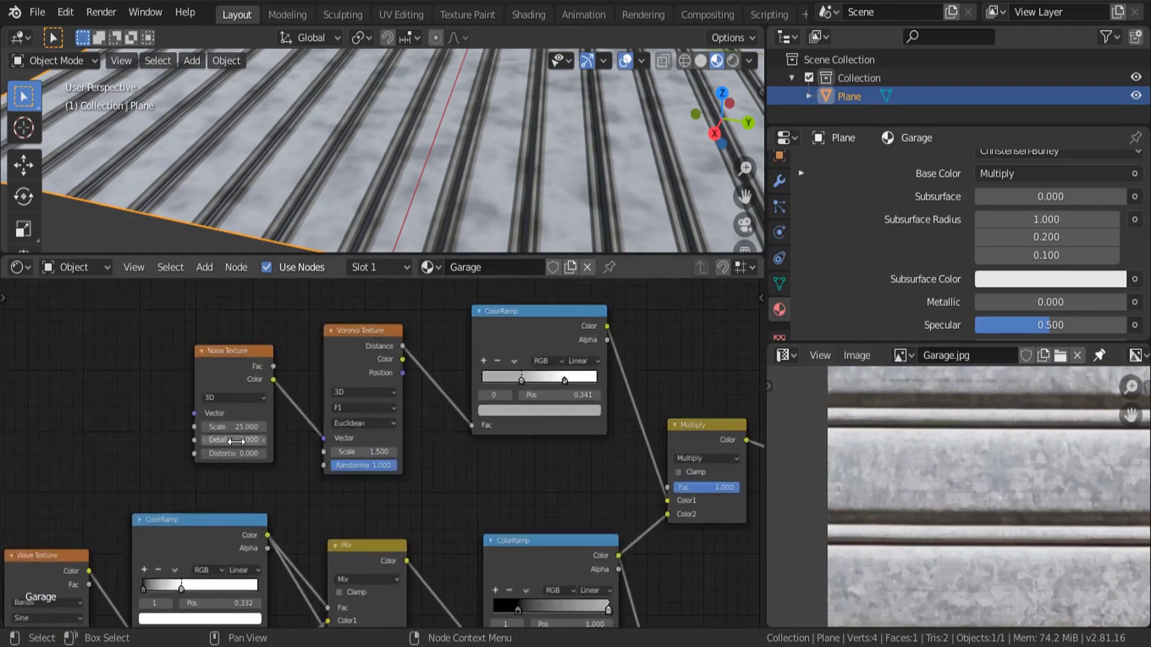
left_click_drag(239, 425, 281, 426)
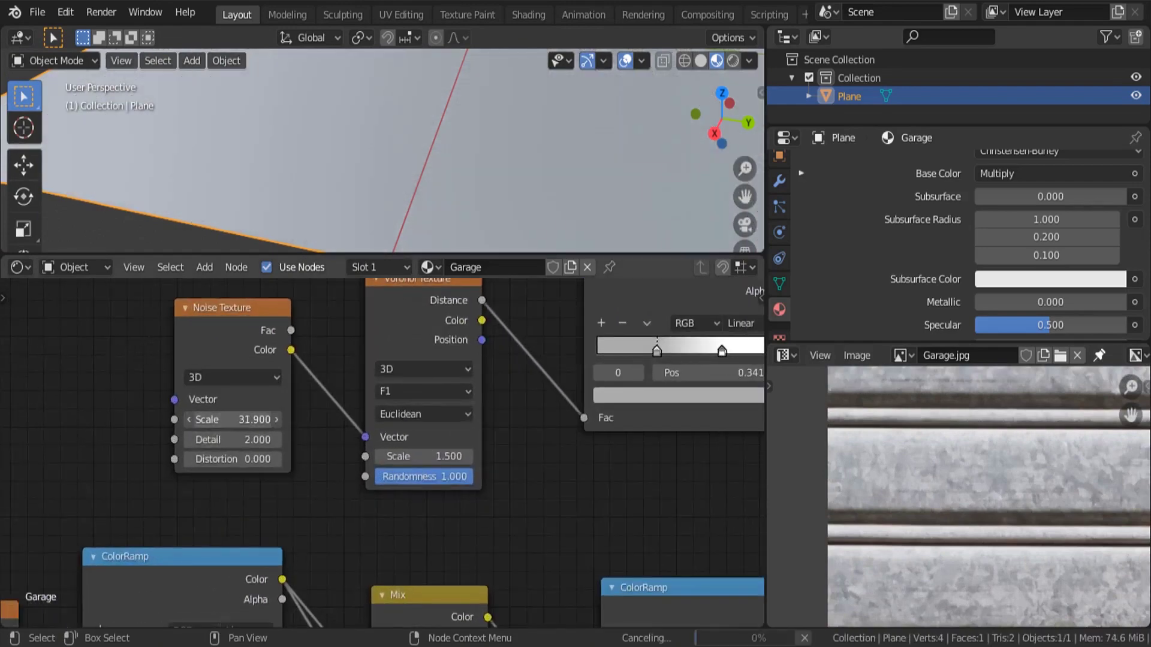
left_click(242, 423)
type("25.0")
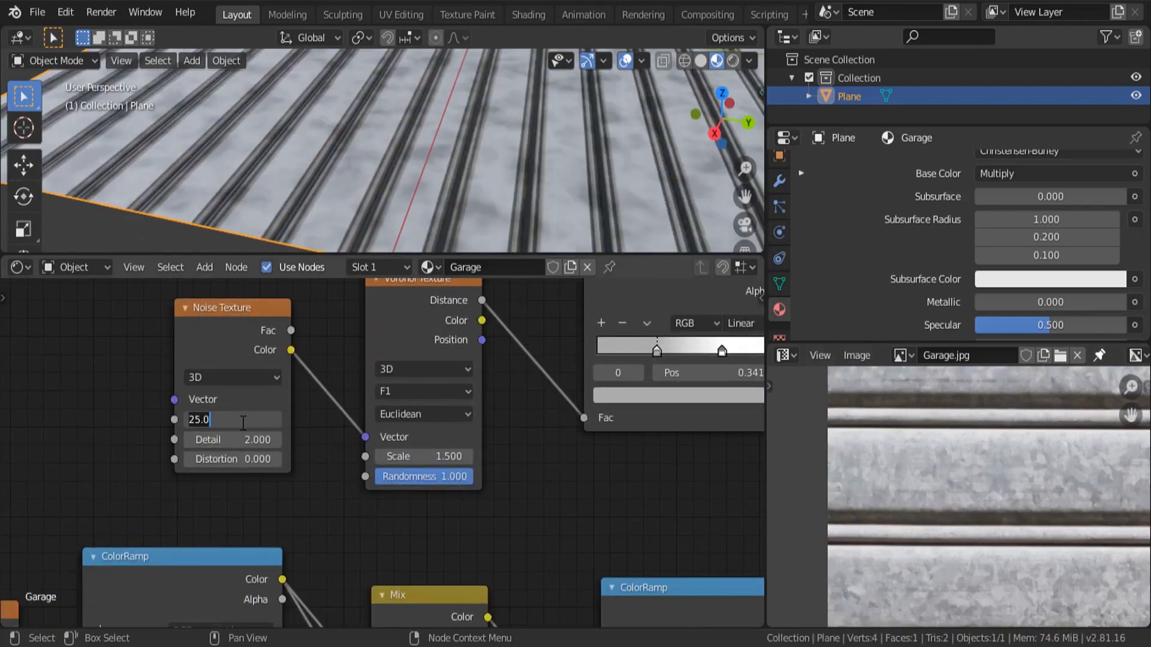
key("ctrl+a")
type("50")
key("Return")
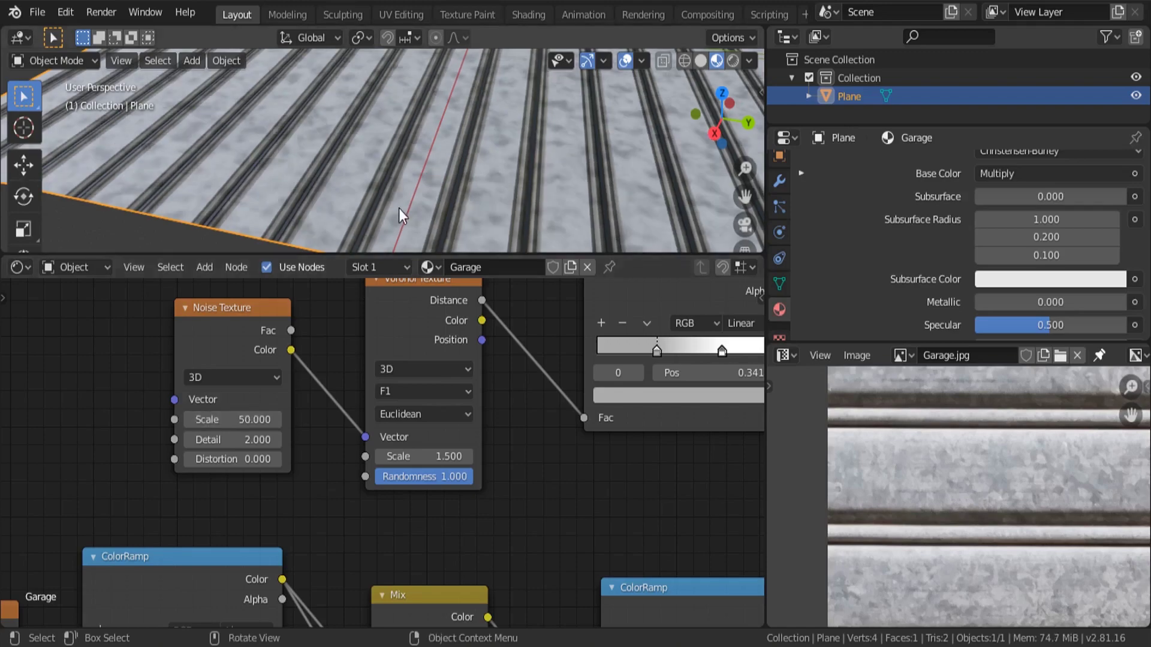
Step: Check the finer pattern on the plane and raise the Noise Texture's Detail to 16
scroll(398, 207, "down", 5)
middle_click_drag(469, 206, 382, 155)
scroll(329, 197, "up", 6)
scroll(269, 443, "up", 2)
left_click_drag(246, 440, 336, 440)
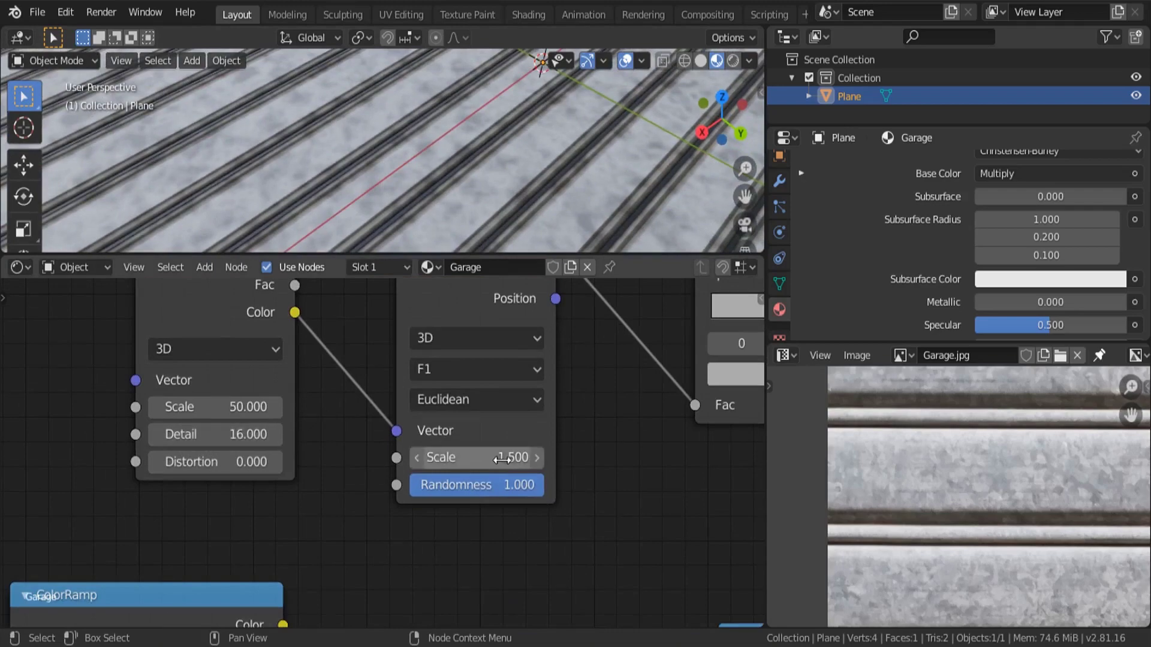
Step: Tighten the mottling ColorRamp by placing the white stop at 0.682 and the grey stop at 0.423
scroll(199, 464, "down", 5)
middle_click_drag(510, 414, 302, 493)
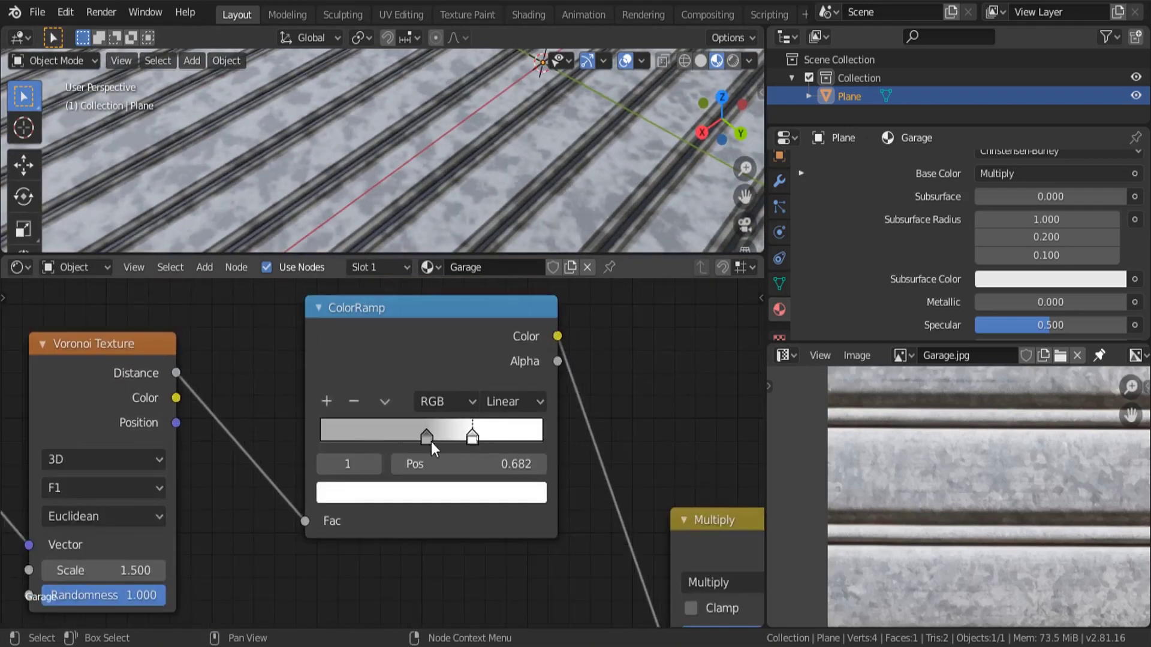
left_click_drag(430, 441, 412, 437)
Step: Try the Voronoi Texture without the noise driving its Vector at different scales, and reconnect the Noise Texture's Color to it
scroll(412, 436, "down", 2)
middle_click_drag(276, 442, 287, 401)
left_click_drag(165, 471, 127, 477)
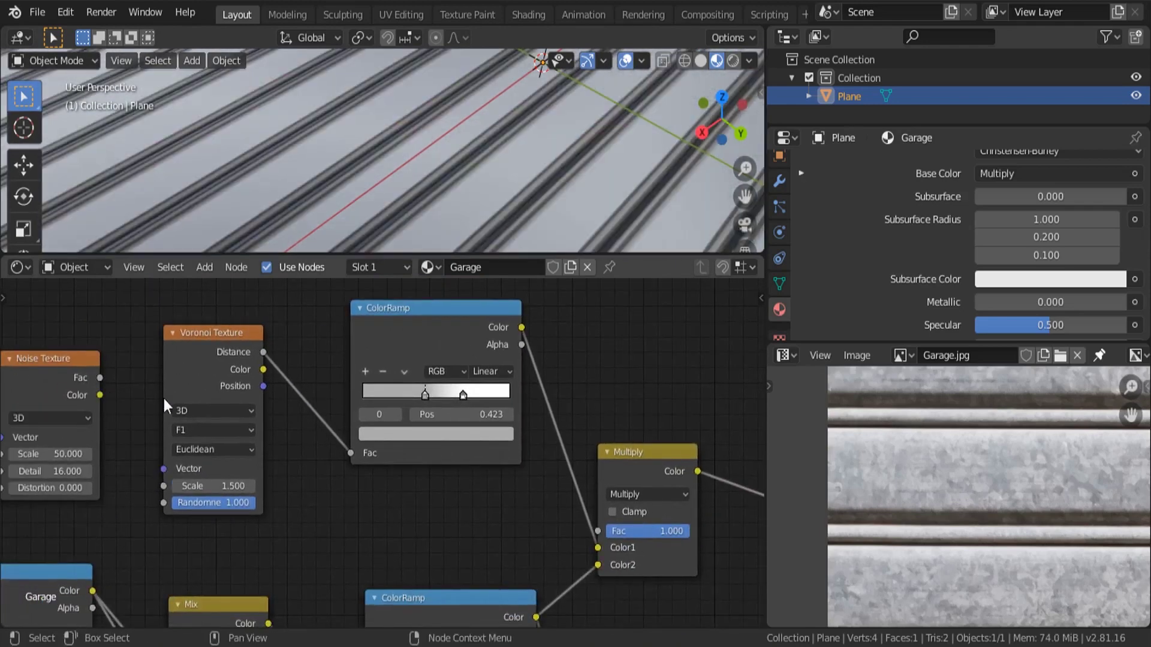
middle_click_drag(215, 436, 285, 482)
scroll(278, 515, "up", 4)
left_click_drag(284, 538, 422, 538)
key("Escape")
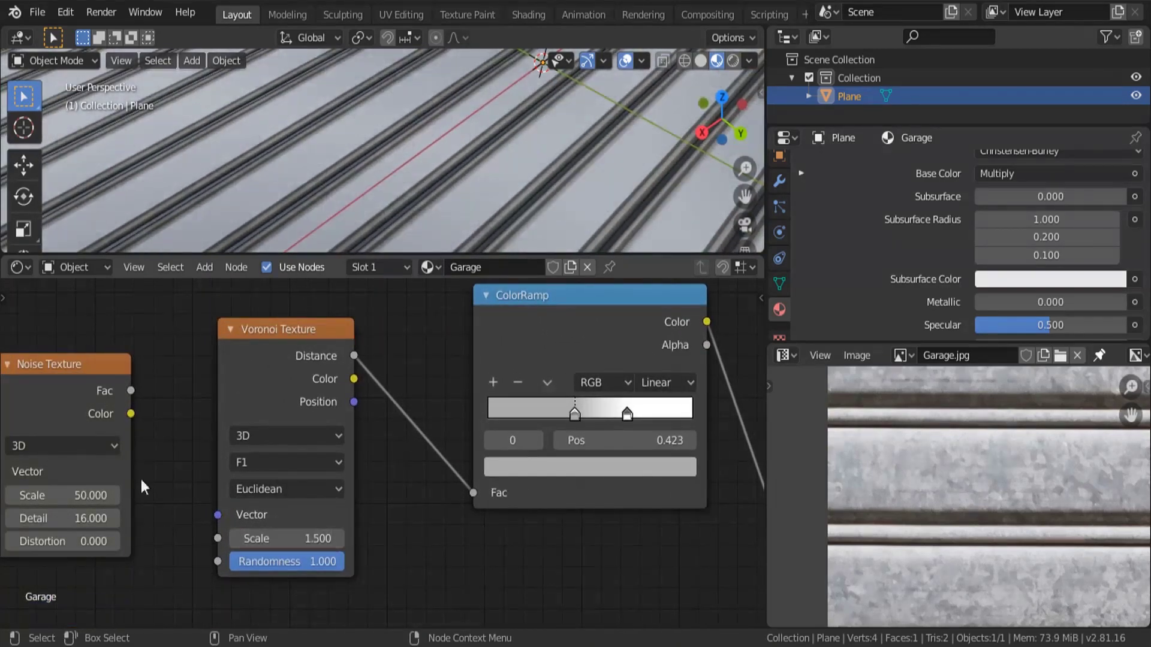
left_click_drag(131, 414, 275, 538)
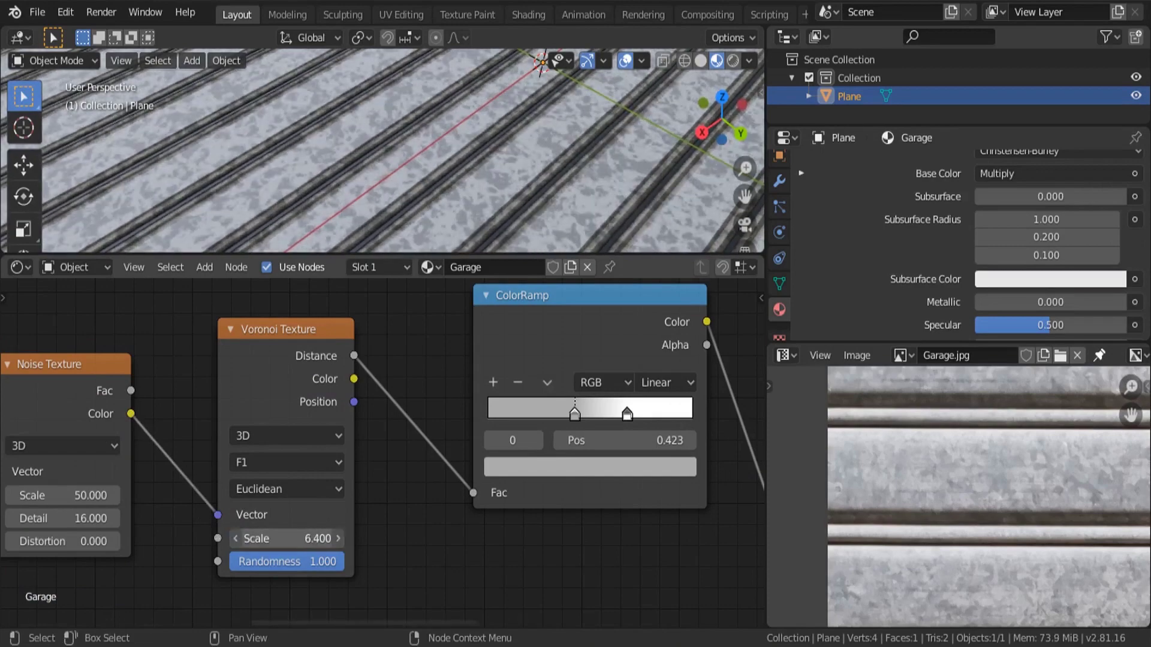
Step: Set the Voronoi Texture's Scale to 5 and check the mottling across the plane
right_click(269, 541)
left_click(269, 541)
key("Return")
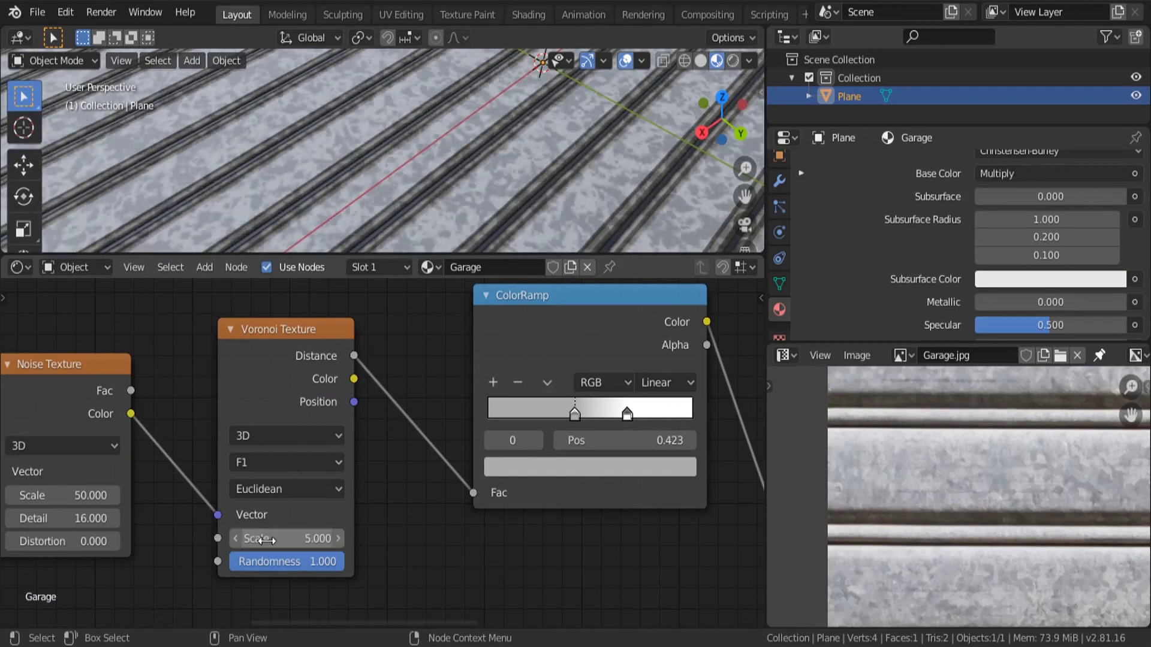
scroll(411, 168, "down", 5)
scroll(407, 160, "up", 4)
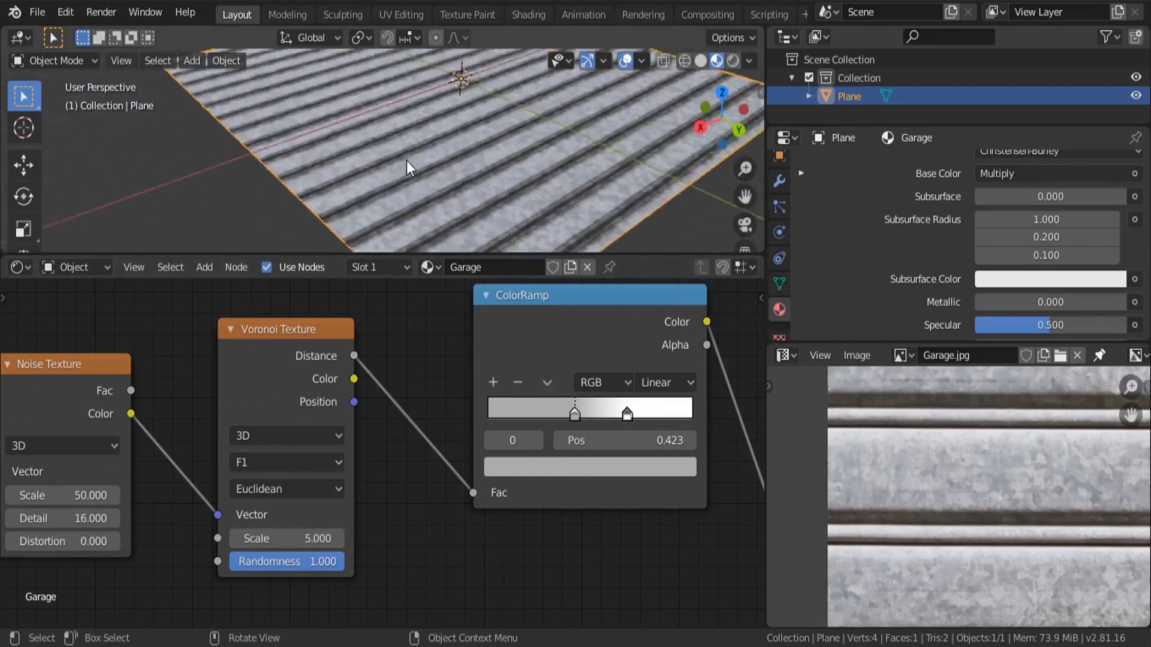
middle_click_drag(408, 160, 437, 210)
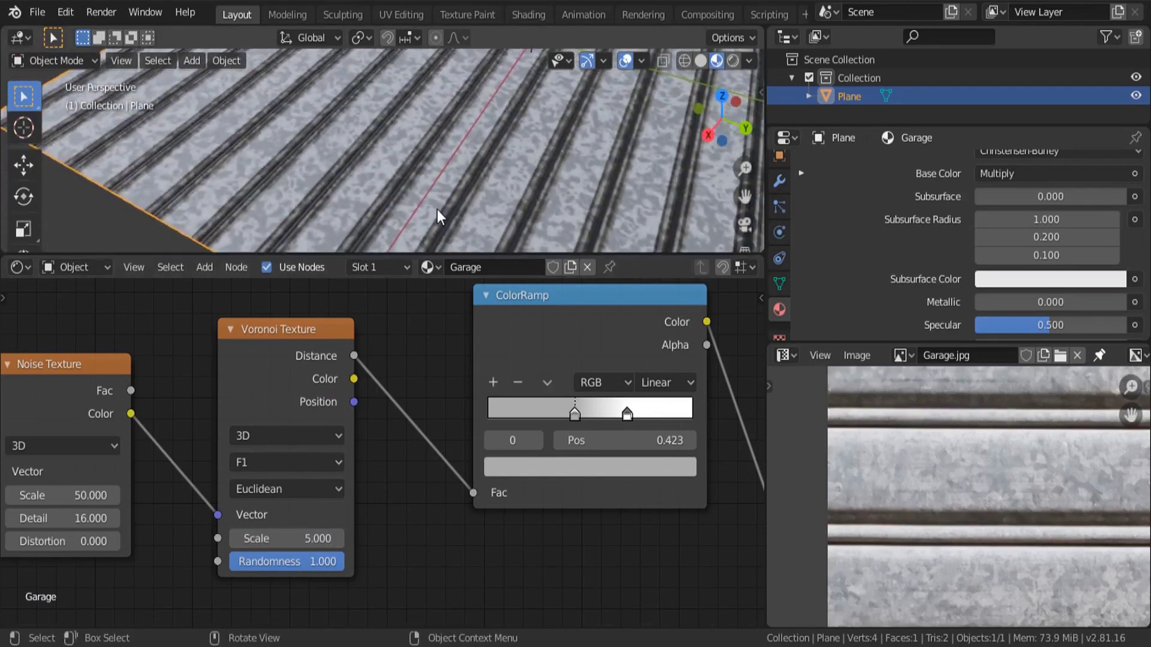
Step: Spread the mottling ColorRamp's stops apart for softer contrast, with the white stop at 0.982, and check the plane from several angles
middle_click_drag(544, 411, 514, 430)
scroll(486, 470, "up", 2)
left_click_drag(474, 471, 366, 485)
left_click_drag(555, 473, 638, 472)
scroll(444, 160, "down", 5)
mouse_move(443, 159)
middle_mouse_down()
mouse_move(480, 165)
mouse_move(441, 150)
middle_mouse_up()
scroll(441, 150, "up", 4)
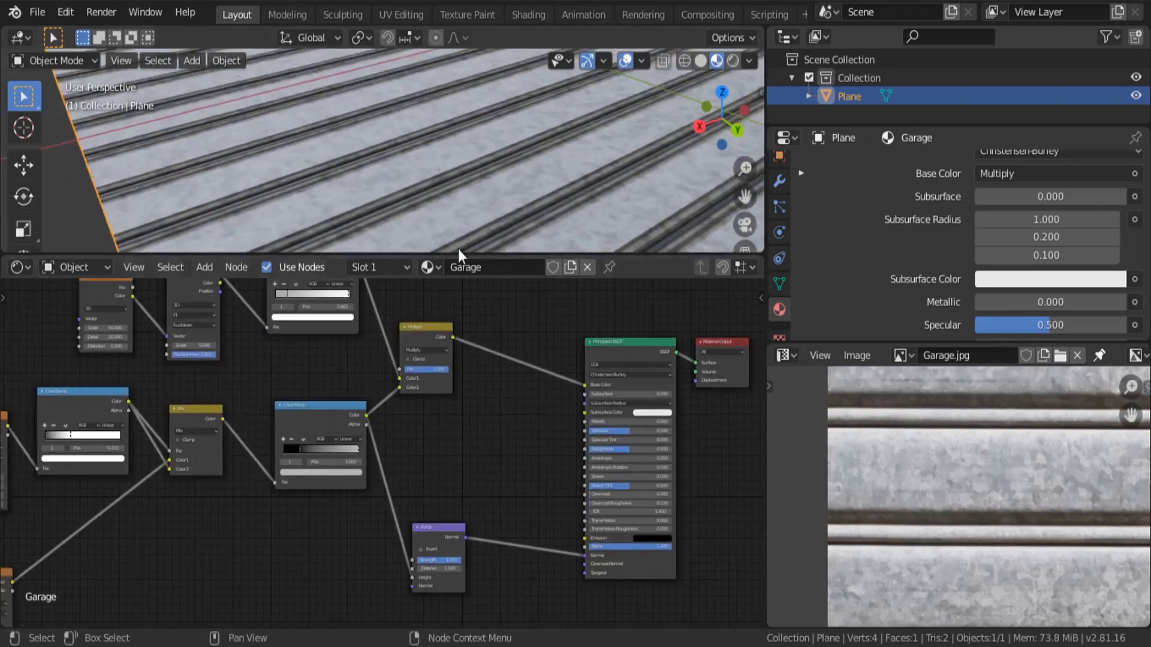
middle_click_drag(458, 250, 330, 212)
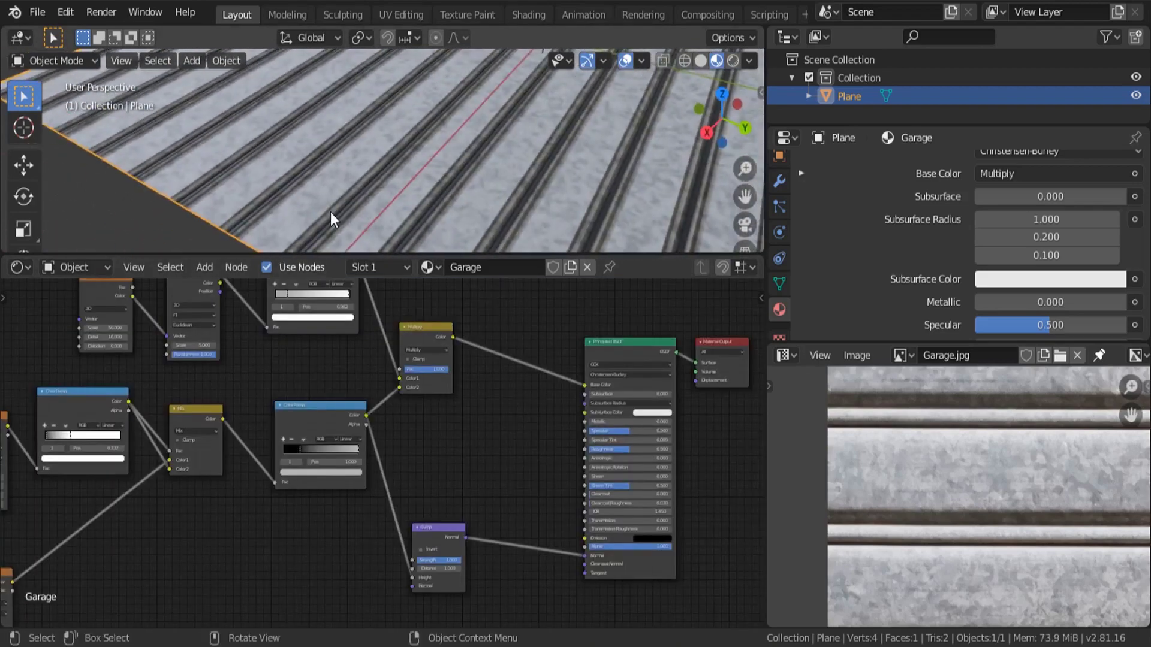
scroll(401, 314, "up", 2)
middle_click_drag(402, 314, 419, 429)
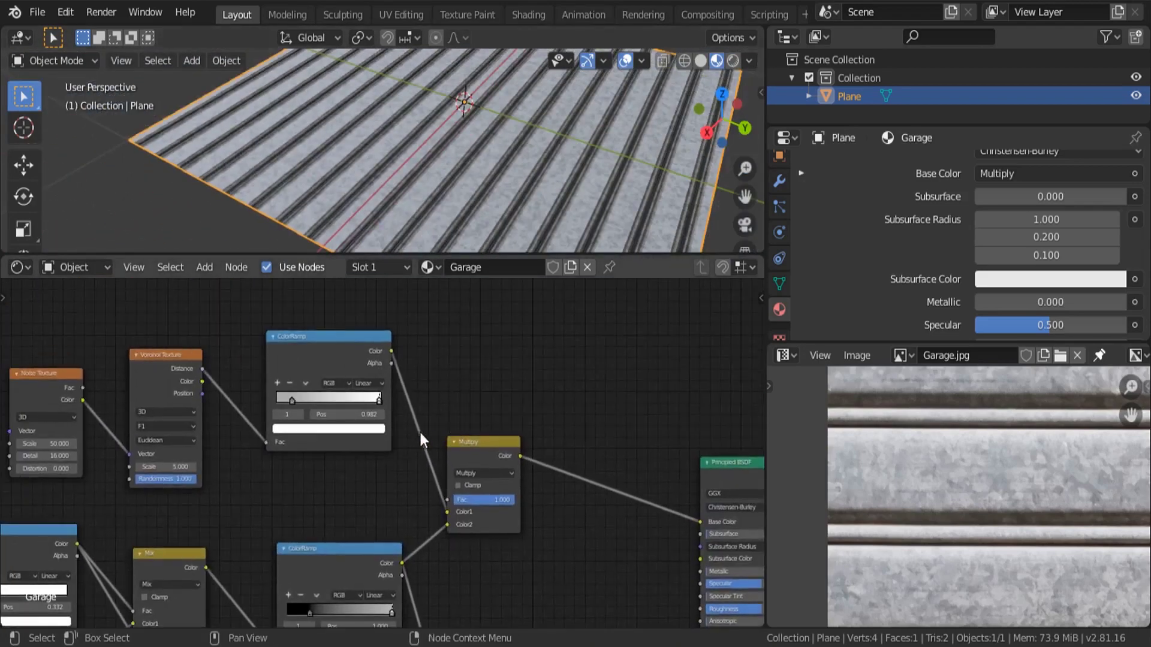
middle_click_drag(510, 193, 407, 196)
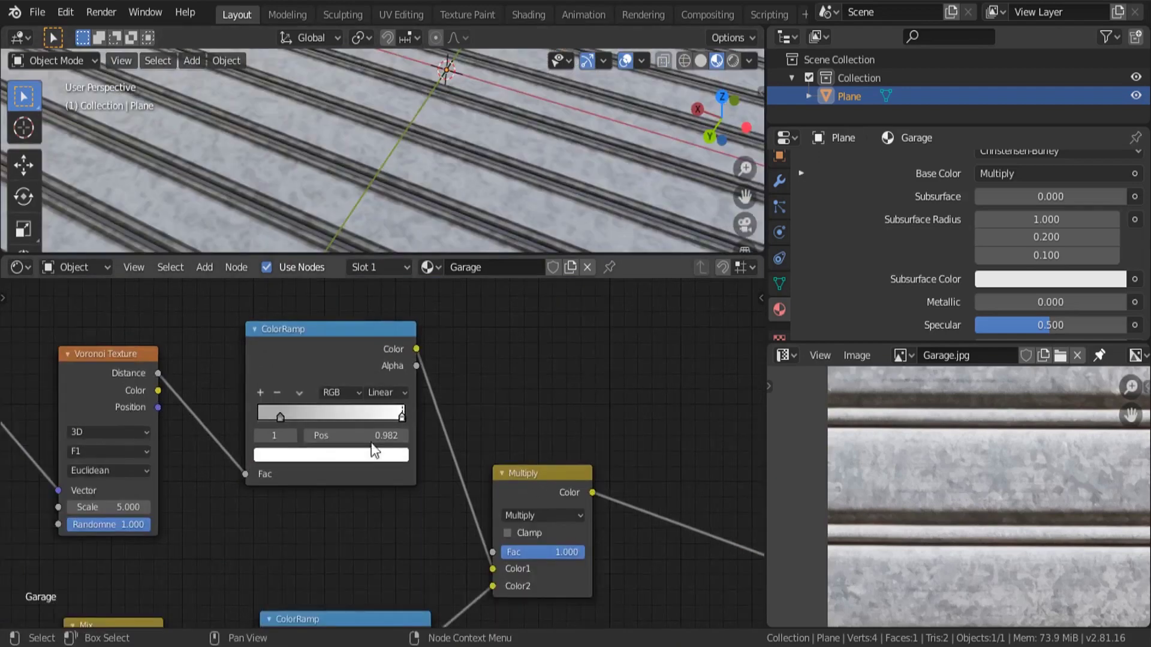
Step: Add a middle stop at 0.409 to the mottling ColorRamp and sample its colour from the metal surface in Garage.jpg
scroll(270, 408, "up", 3)
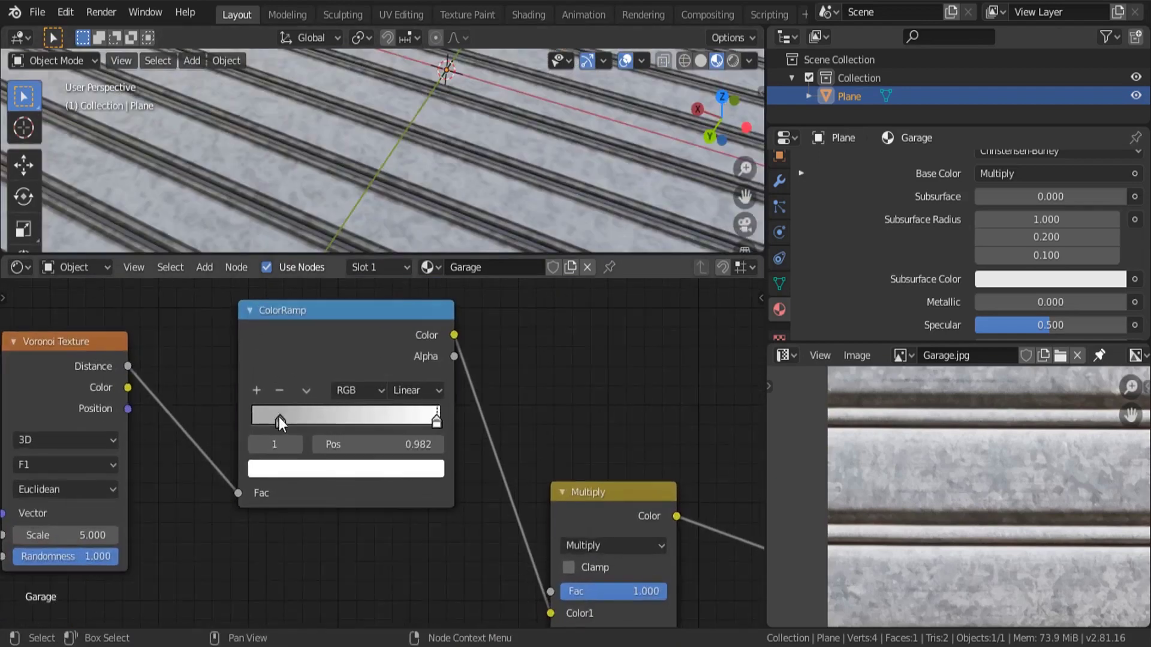
left_click(280, 419)
left_click(328, 418, "ctrl")
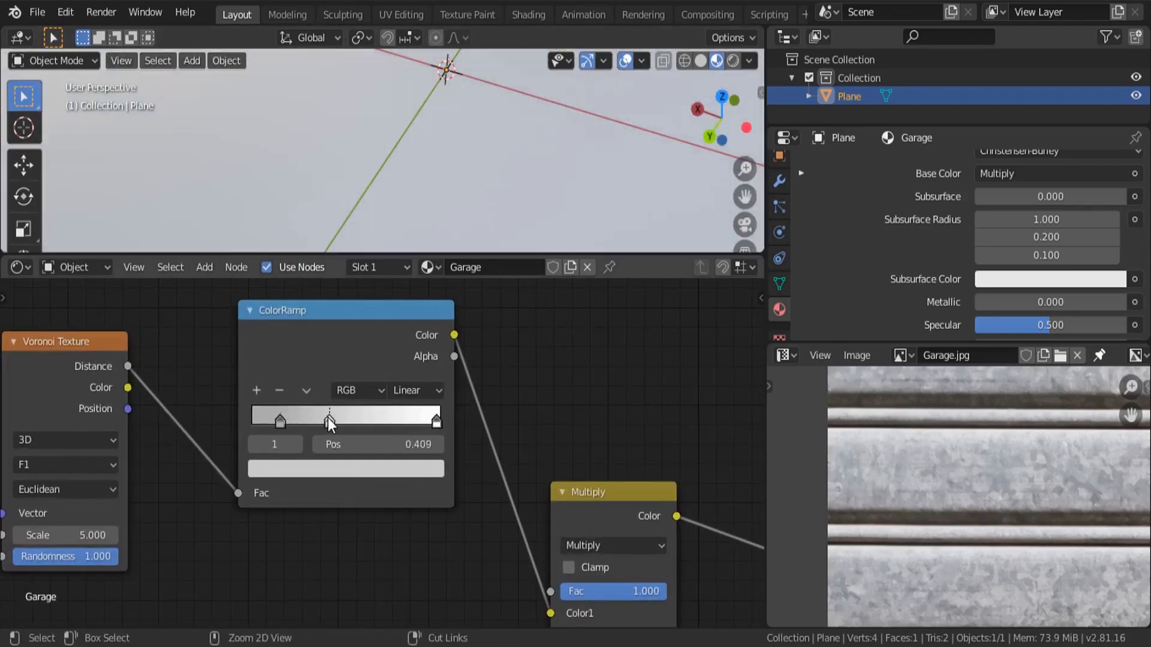
left_click(332, 469)
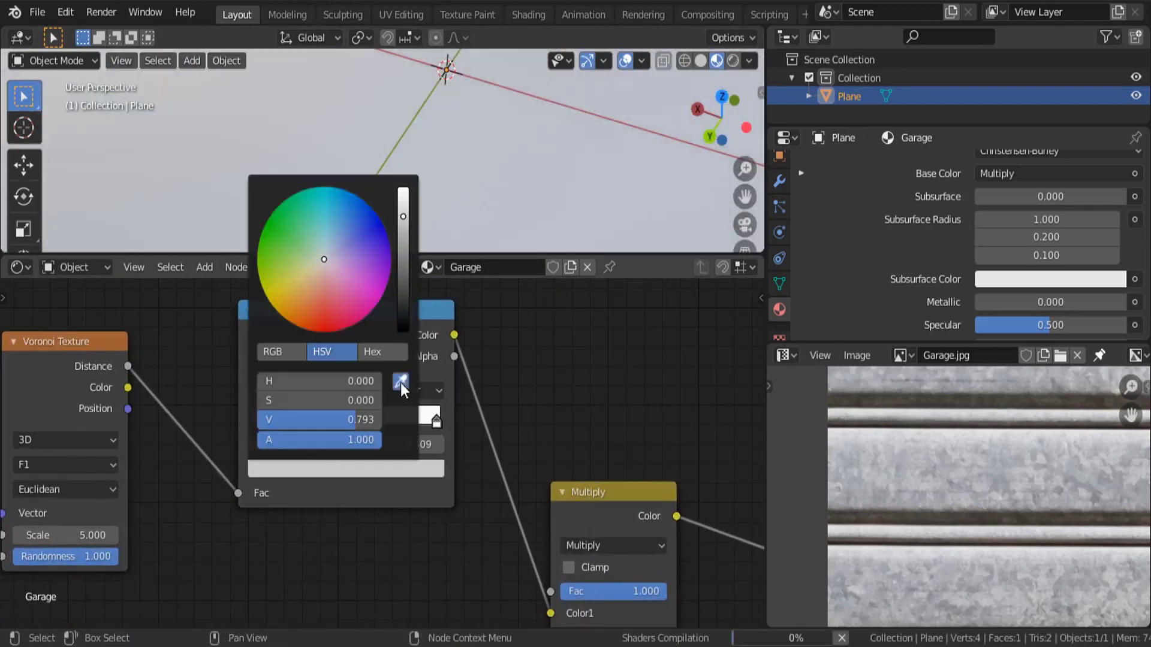
left_click(400, 383)
left_click(993, 450)
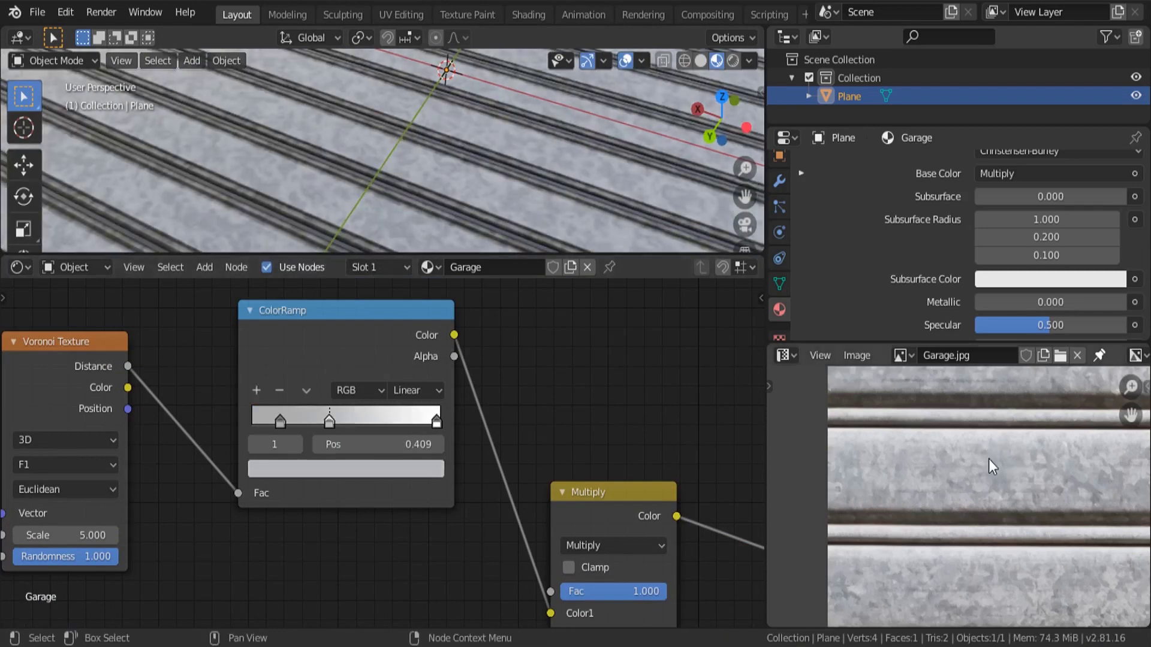
Step: Tint the middle stop a warm beige with hue 0.094 and saturation 0.225, and inspect the tint on the plane
left_click(347, 468)
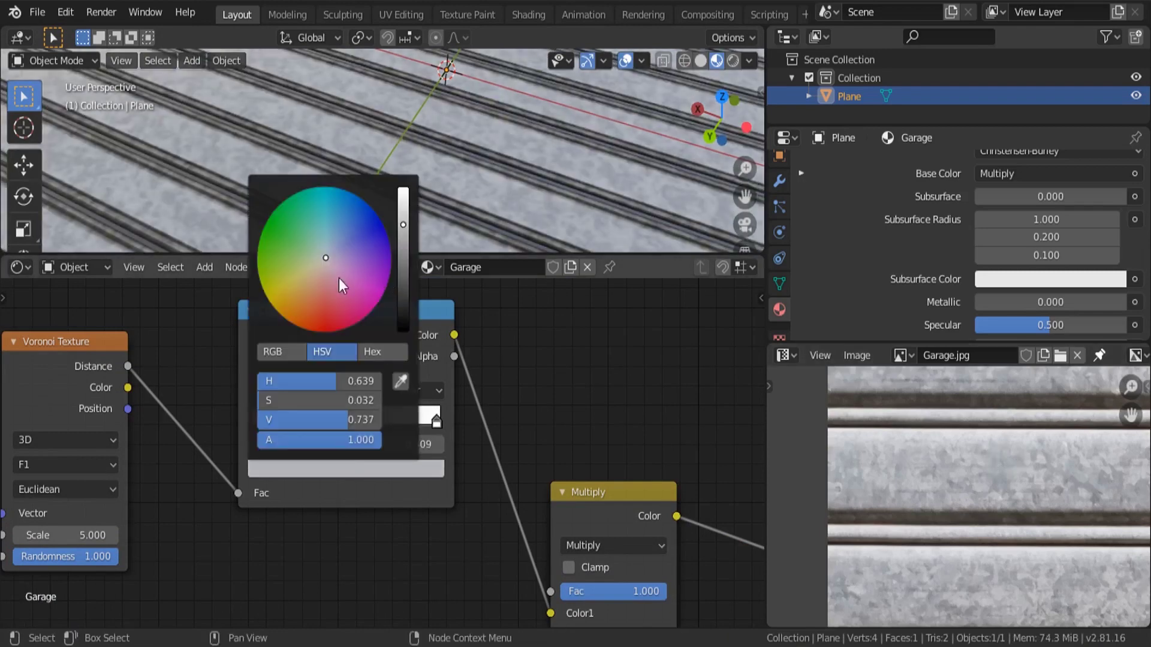
left_click(318, 270)
left_click_drag(318, 271, 315, 274)
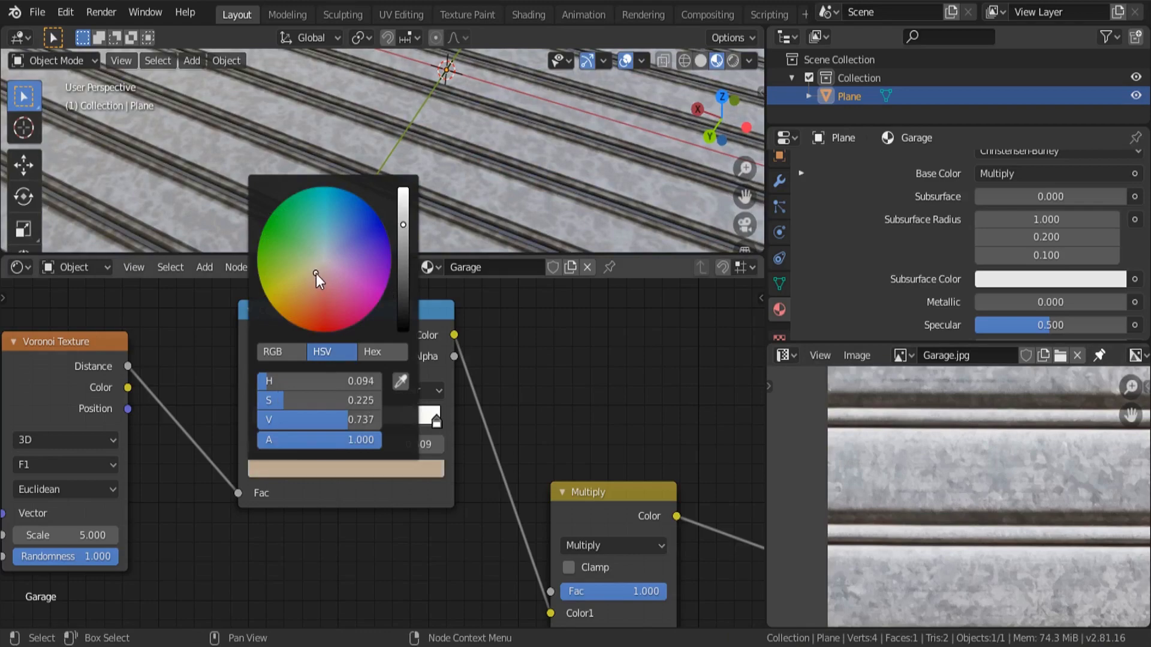
middle_click_drag(400, 175, 480, 200)
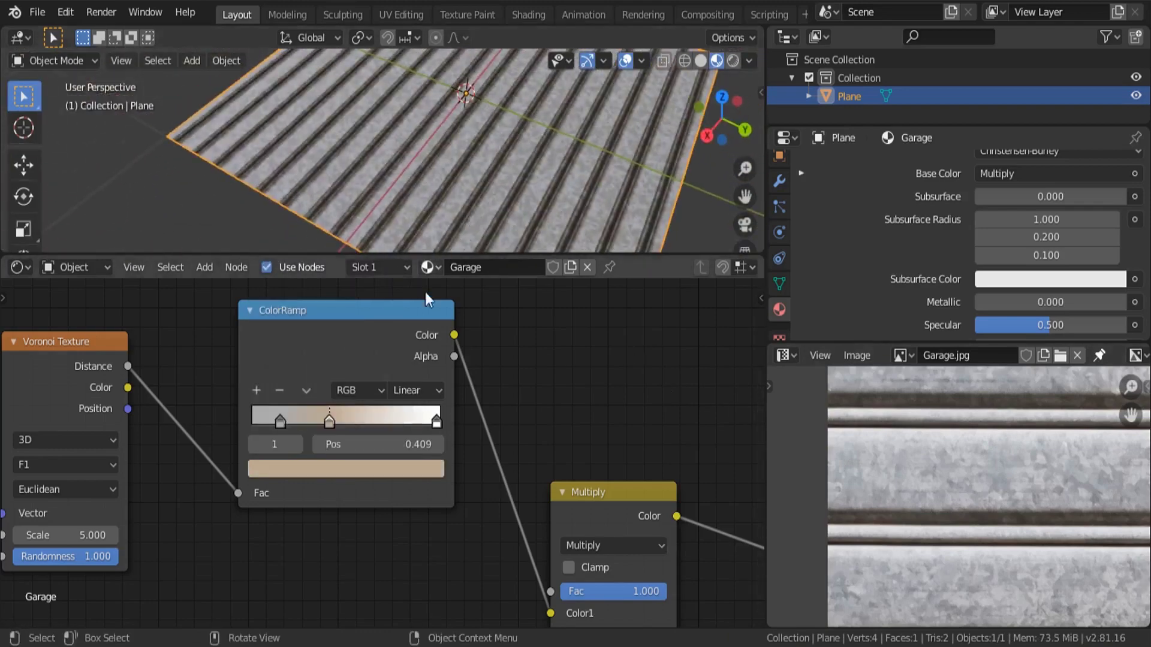
scroll(402, 327, "down", 4)
middle_click_drag(470, 458, 446, 399)
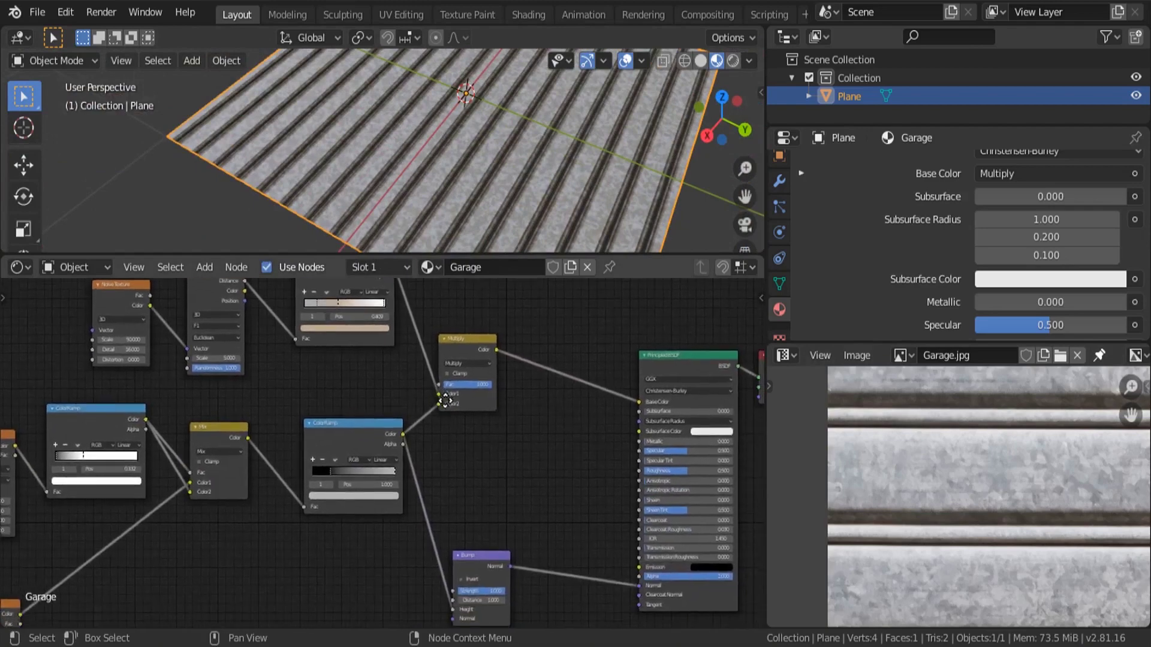
middle_click_drag(518, 401, 452, 450)
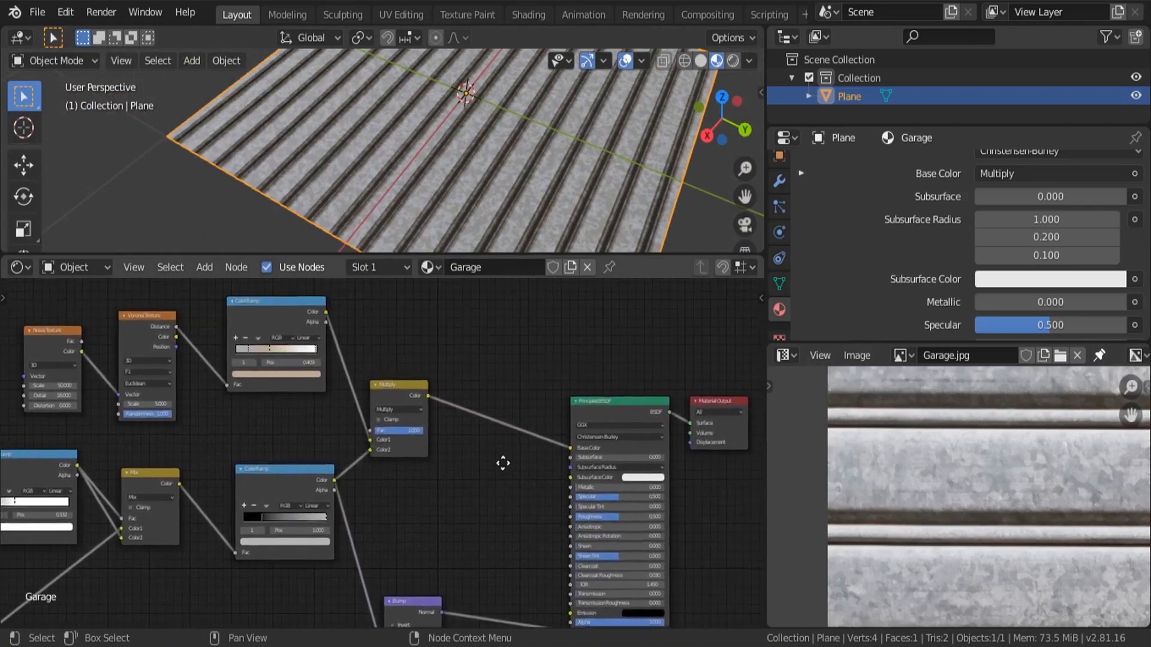
middle_click_drag(538, 199, 480, 127)
Step: Set the Principled BSDF's Metallic to 0.75
scroll(650, 531, "up", 6)
scroll(634, 514, "up", 2)
middle_click_drag(501, 446, 360, 453)
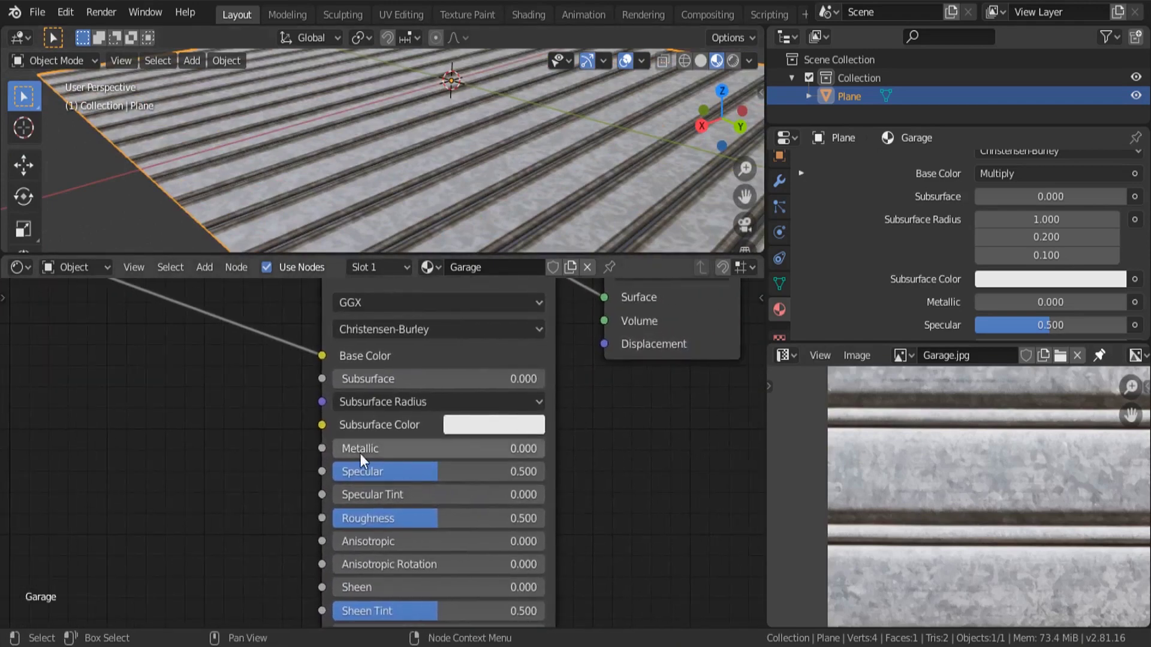
left_click_drag(360, 453, 515, 448)
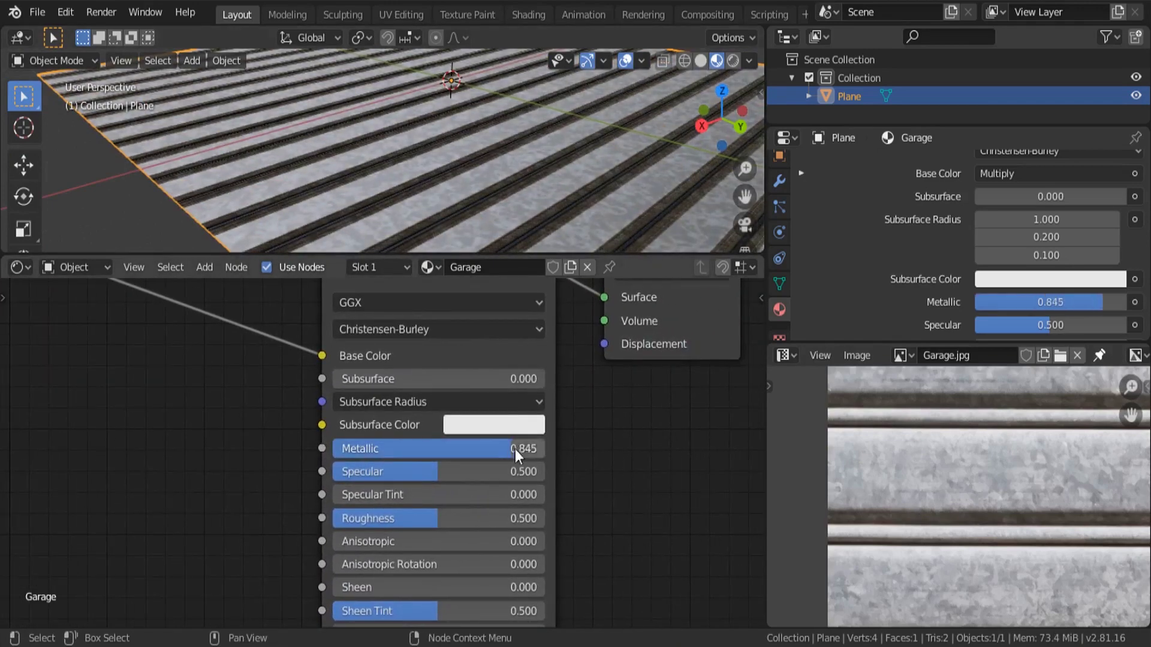
left_click(521, 447)
type(".")
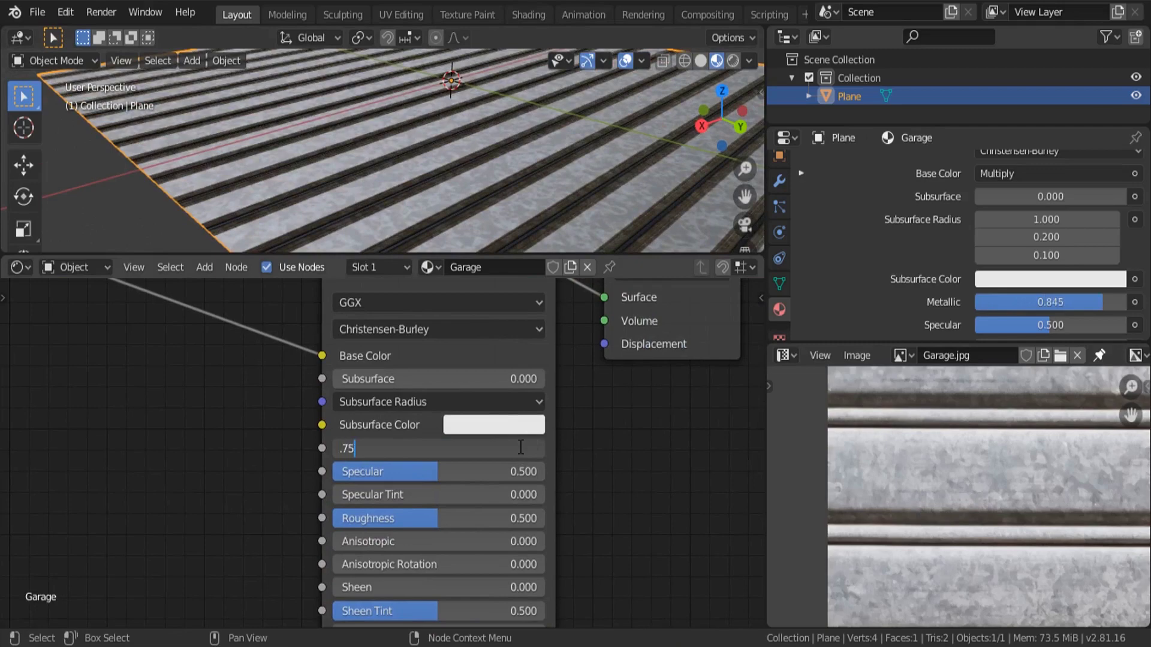
type("75")
key("Return")
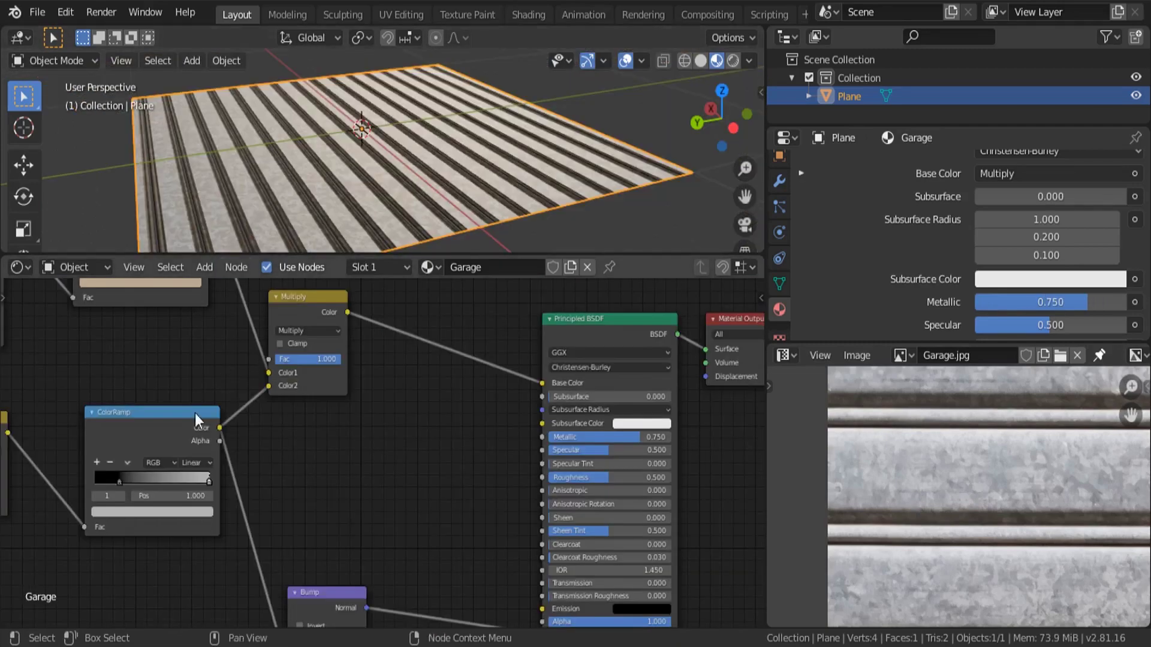
Step: Connect the Voronoi Texture's Distance to the Principled BSDF's Roughness and check the reflections on the plane
middle_click_drag(196, 412, 293, 454)
scroll(339, 371, "down", 1)
middle_click_drag(385, 408, 326, 420)
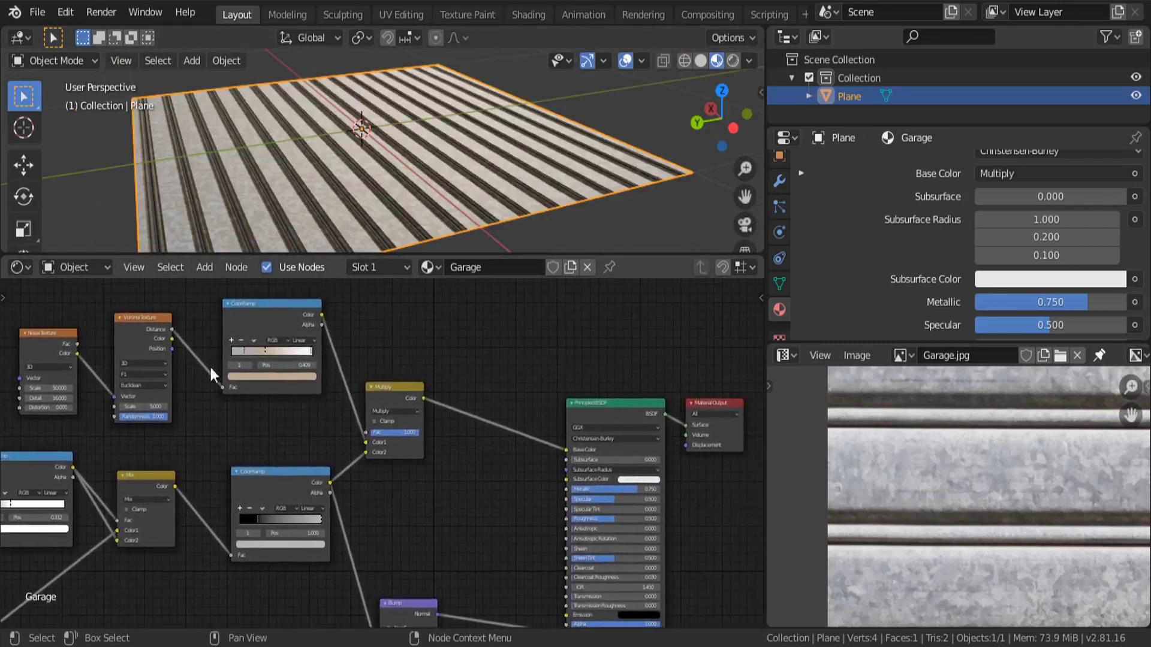
left_click_drag(173, 330, 562, 521)
middle_click_drag(229, 173, 310, 148)
scroll(292, 178, "up", 3)
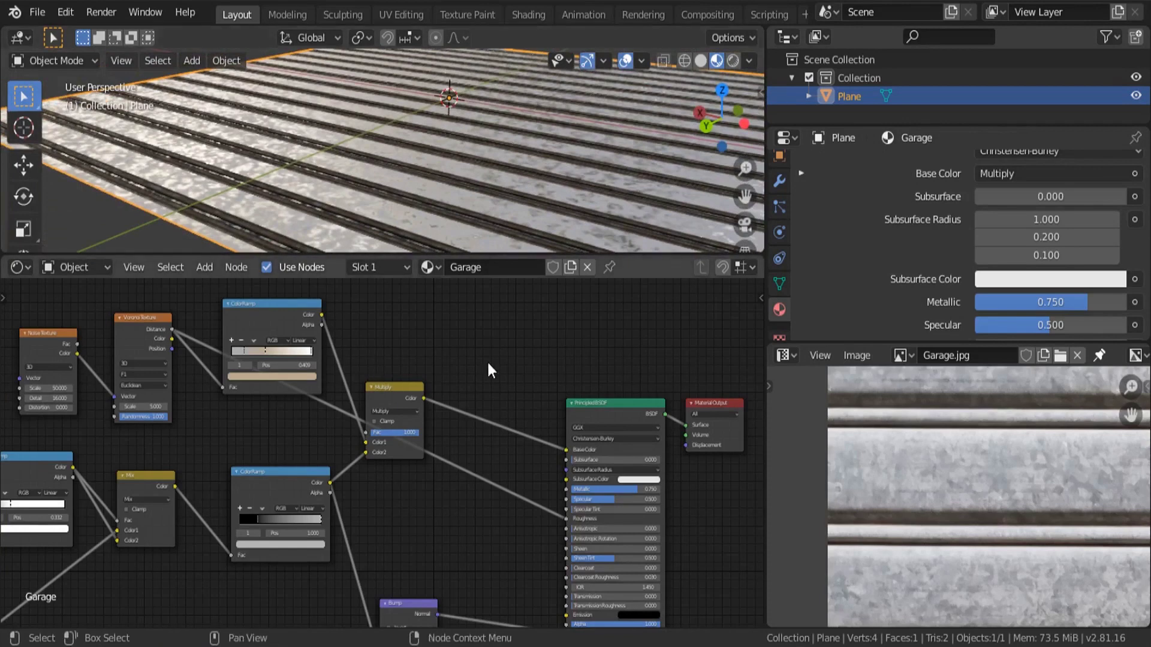
Step: Add a ColorRamp node on the link between the Voronoi Texture's Distance and the Principled BSDF's Roughness
key("shift+a")
left_click(505, 357)
type("c")
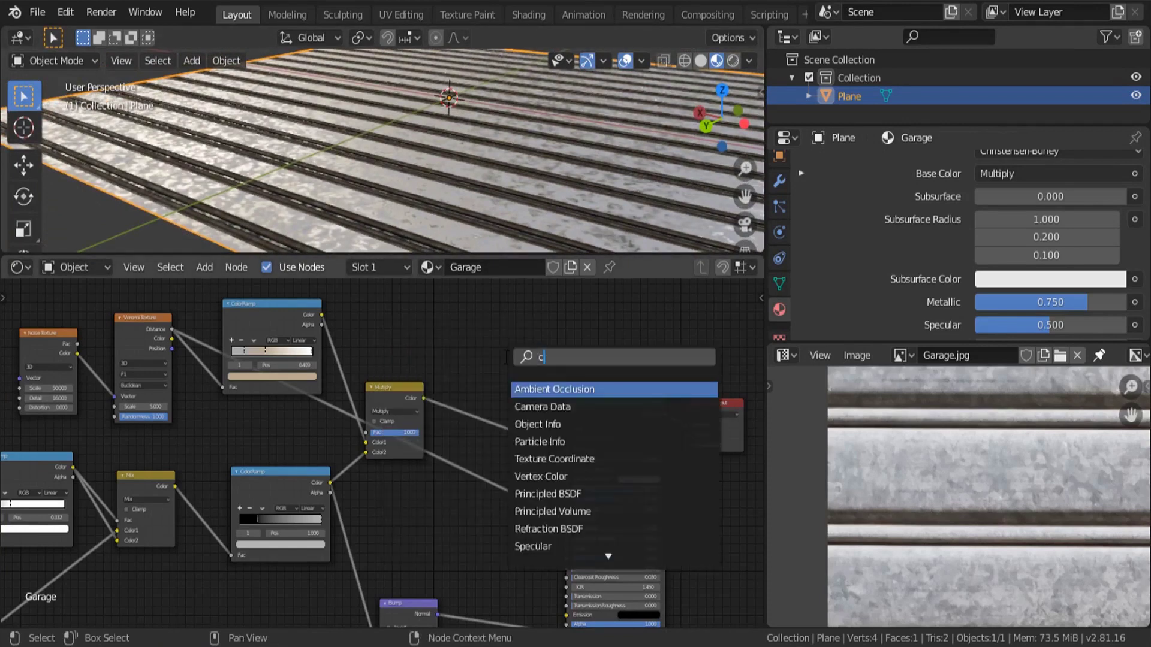
type("olor")
key("Down")
key("Return")
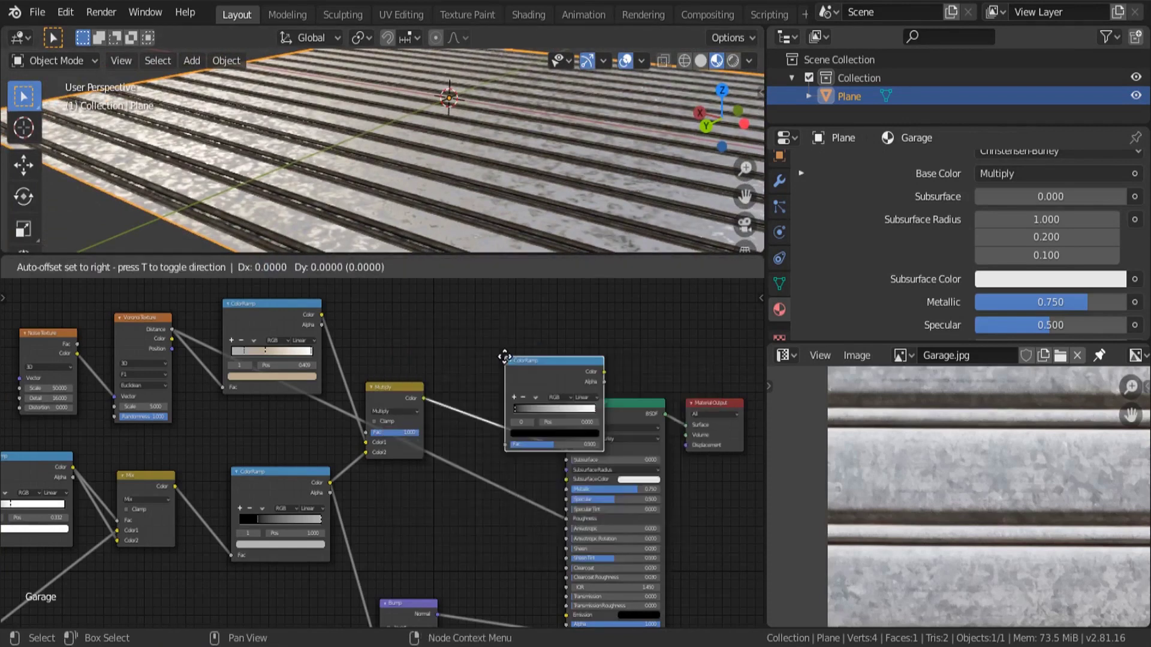
left_click(451, 399)
Step: Narrow the roughness ColorRamp's range by setting the black stop's value to 0.383 and the white stop's value to 0.816
scroll(443, 475, "up", 3)
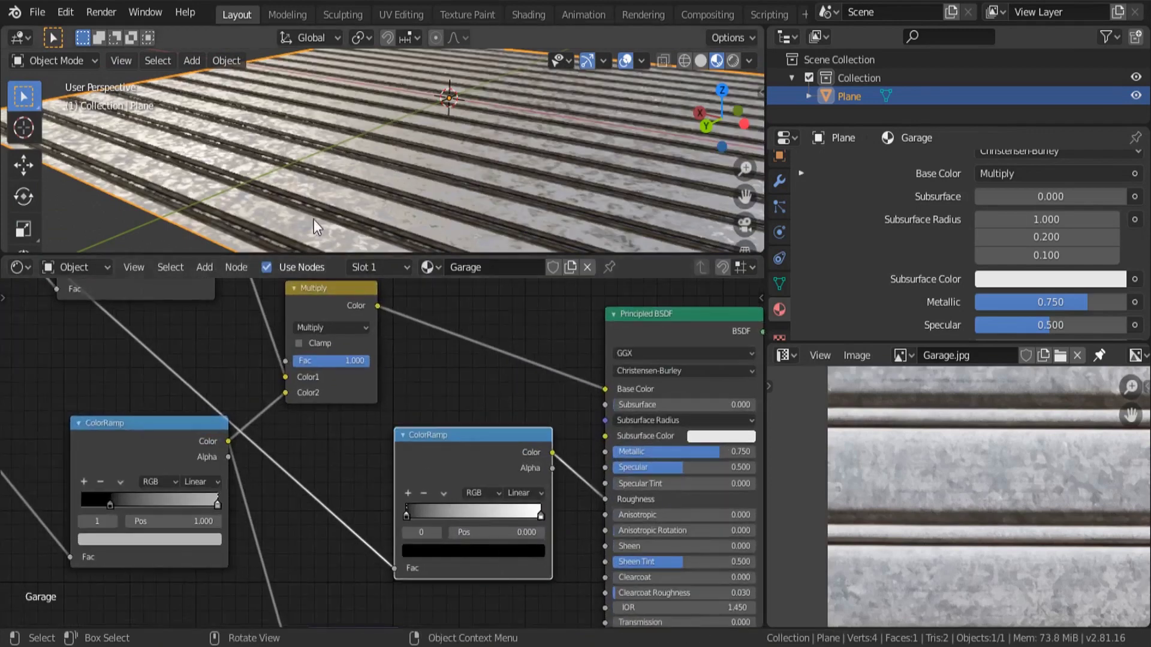
scroll(314, 219, "up", 5)
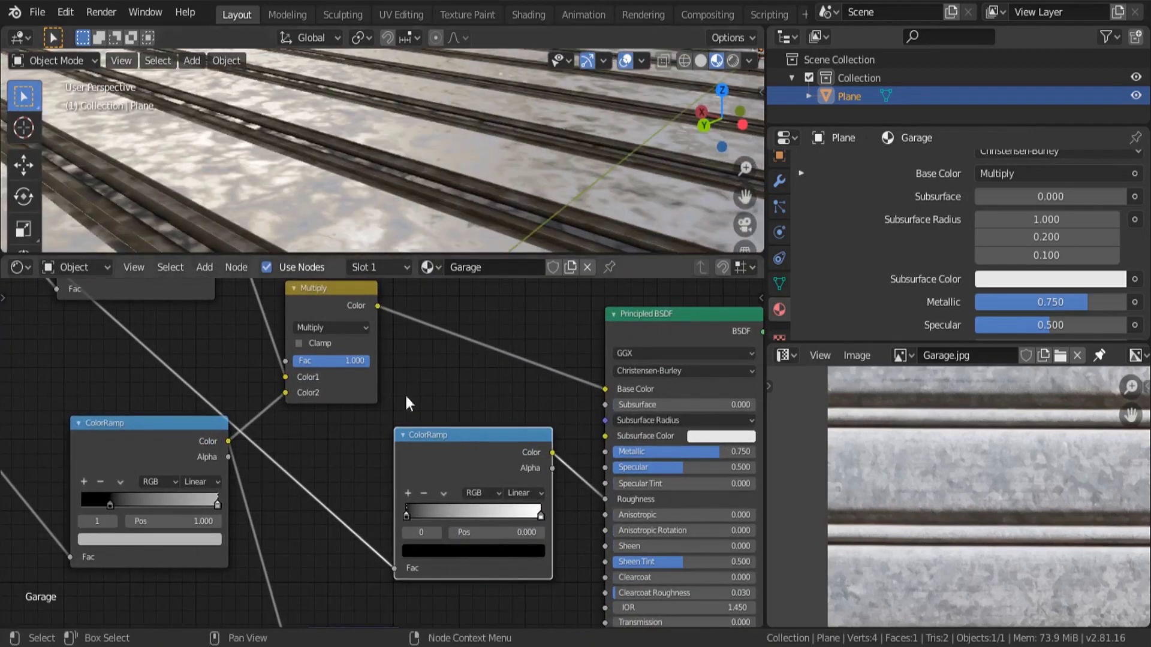
scroll(519, 525, "up", 2)
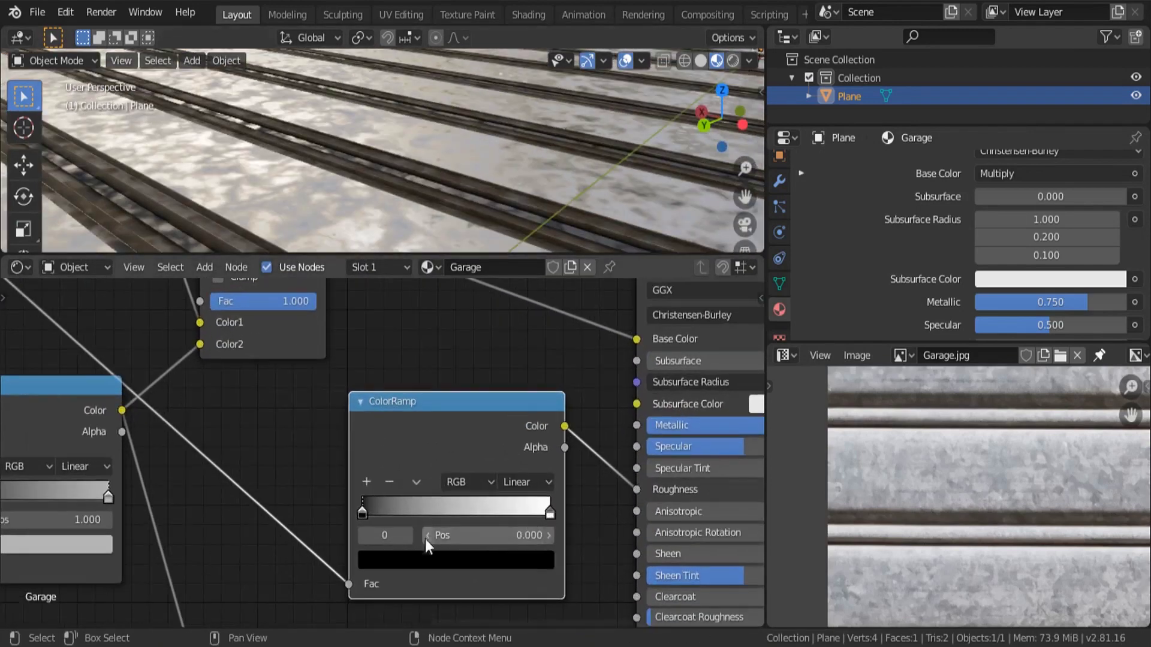
left_click(433, 563)
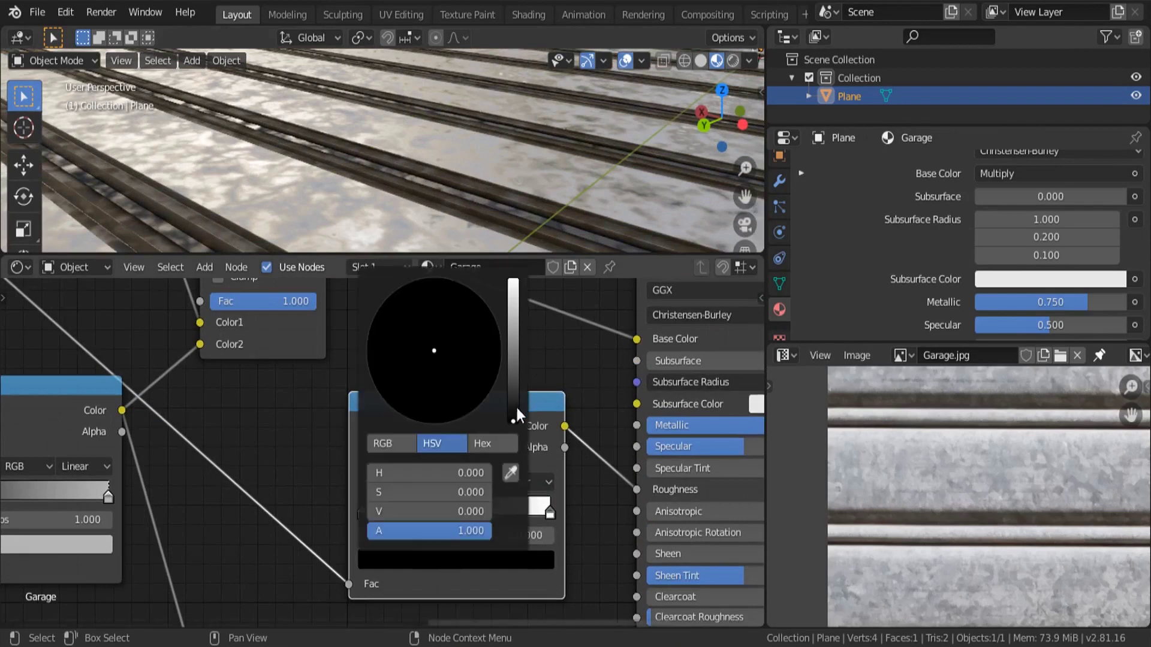
left_click_drag(516, 409, 513, 368)
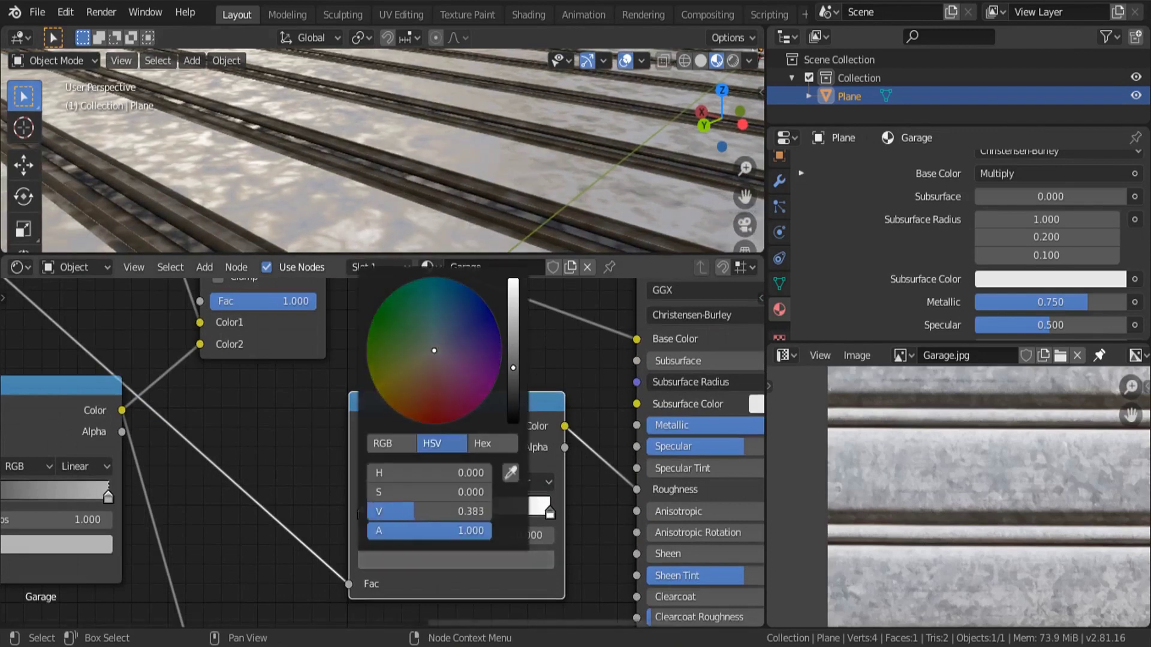
left_click(550, 512)
left_click(524, 559)
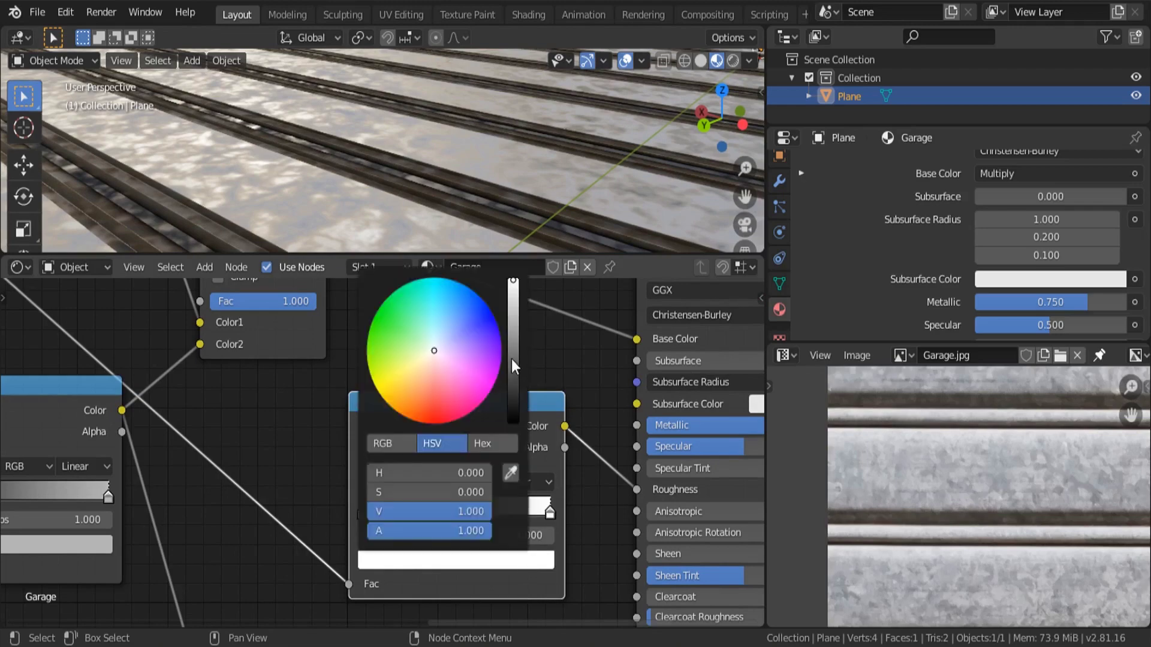
left_click_drag(513, 288, 513, 307)
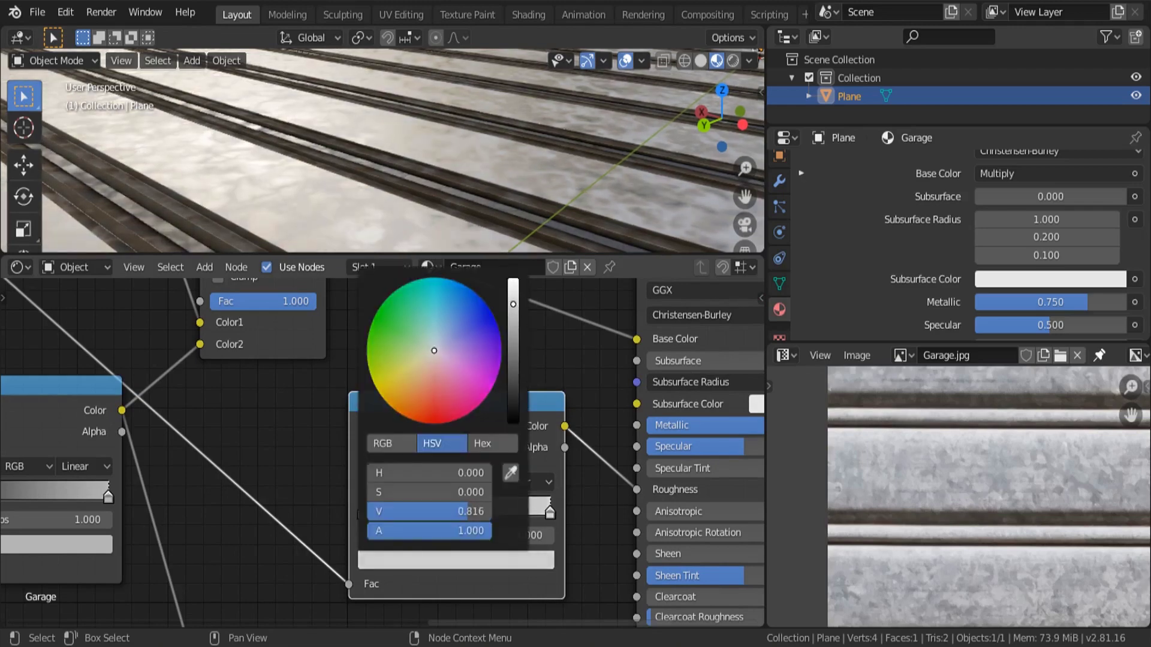
Step: Examine the roughness variation and metallic reflections across the shutter plane from several angles and distances
scroll(384, 175, "down", 5)
scroll(383, 169, "up", 5)
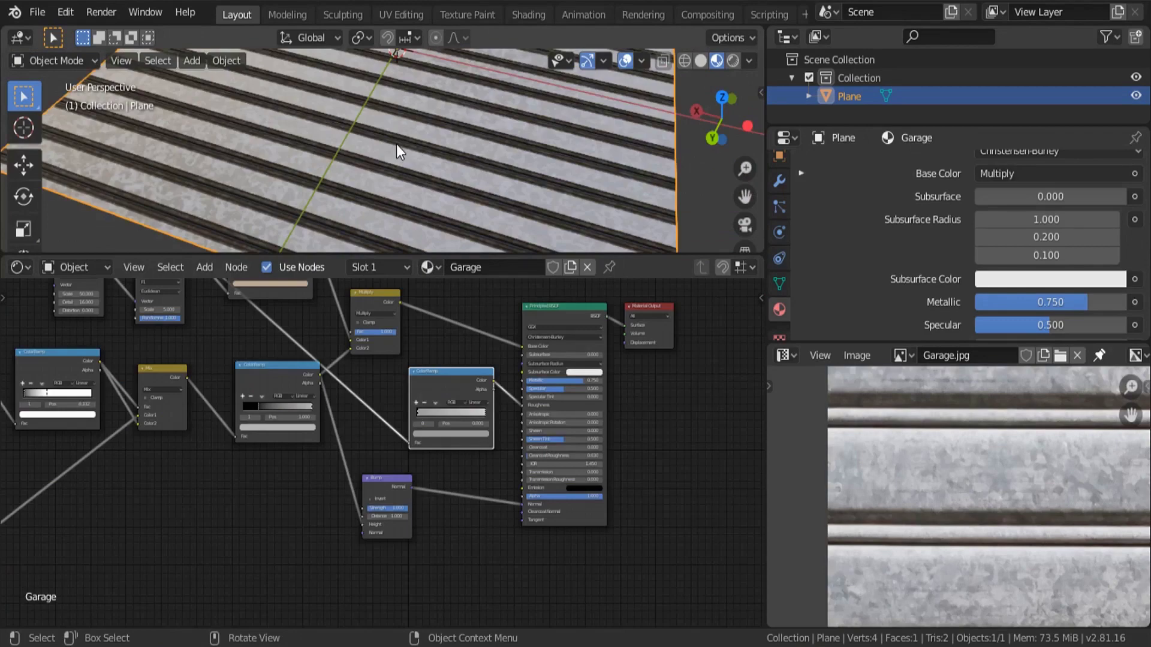
middle_click_drag(396, 144, 596, 154)
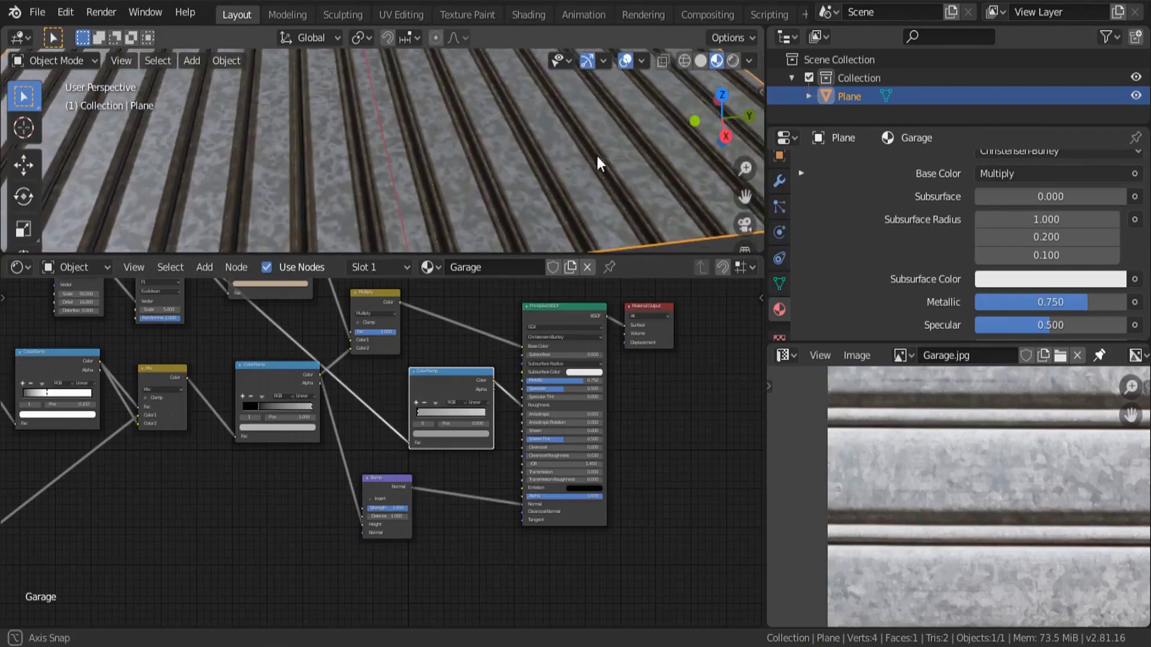
scroll(396, 156, "up", 3)
scroll(398, 158, "down", 4)
middle_click_drag(435, 174, 411, 179)
middle_click_drag(418, 234, 398, 174)
scroll(358, 479, "up", 3)
Step: Move the Bump node a little closer to the Principled BSDF and reduce its Strength to 0.5
left_click_drag(378, 496, 427, 497)
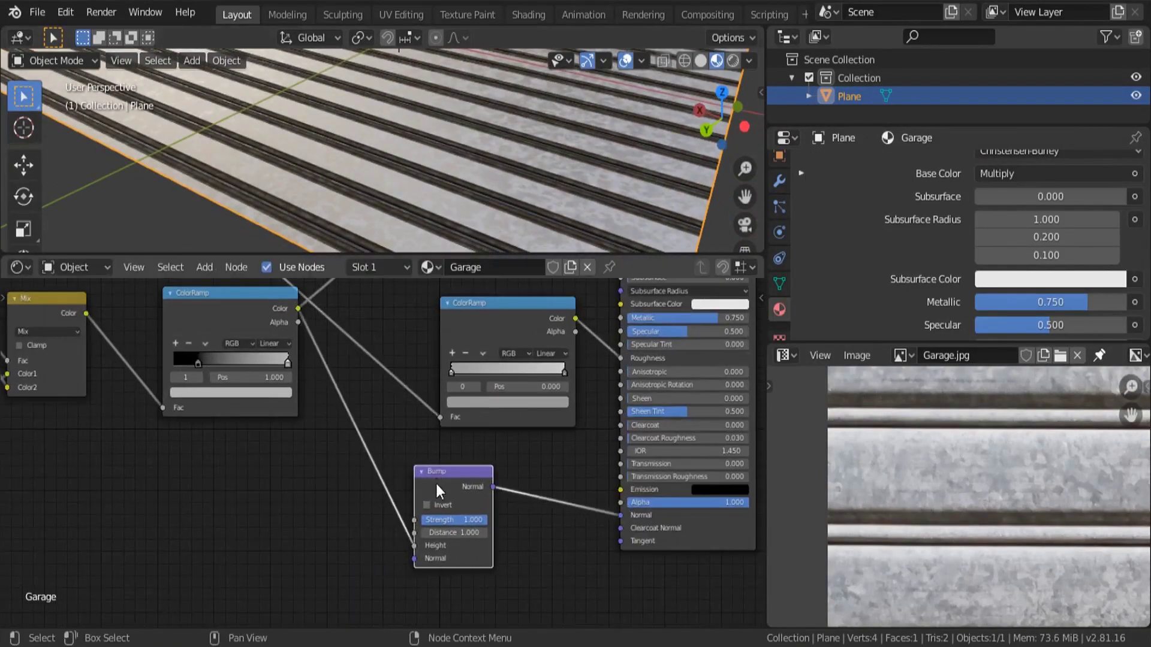
scroll(470, 531, "up", 2)
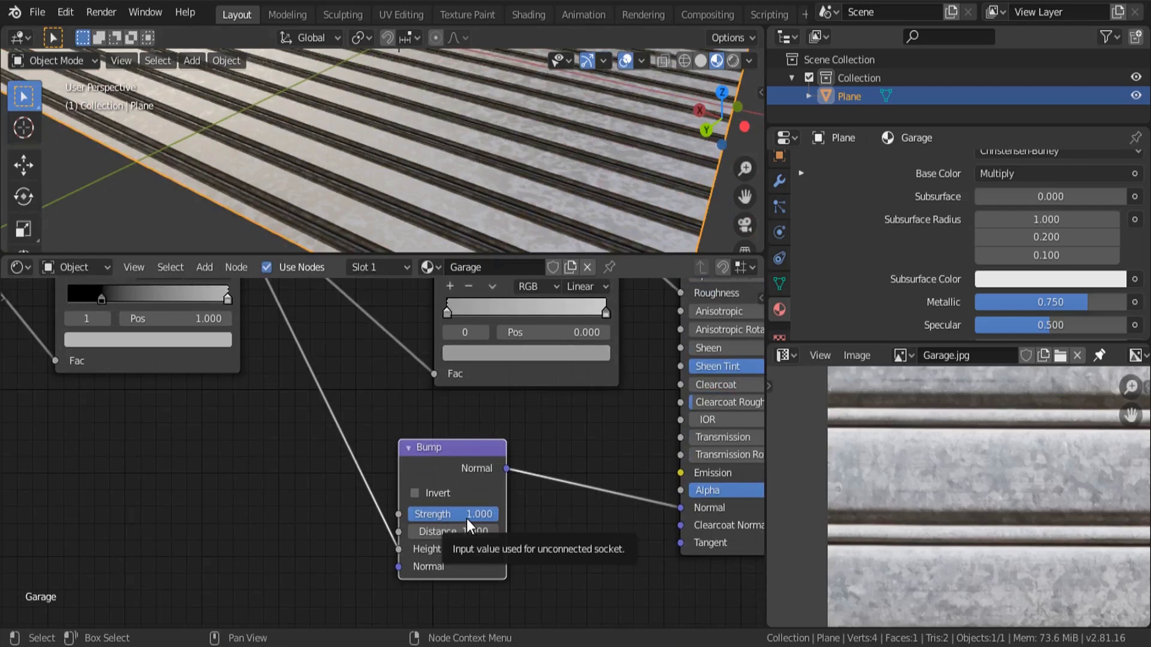
left_click(466, 514)
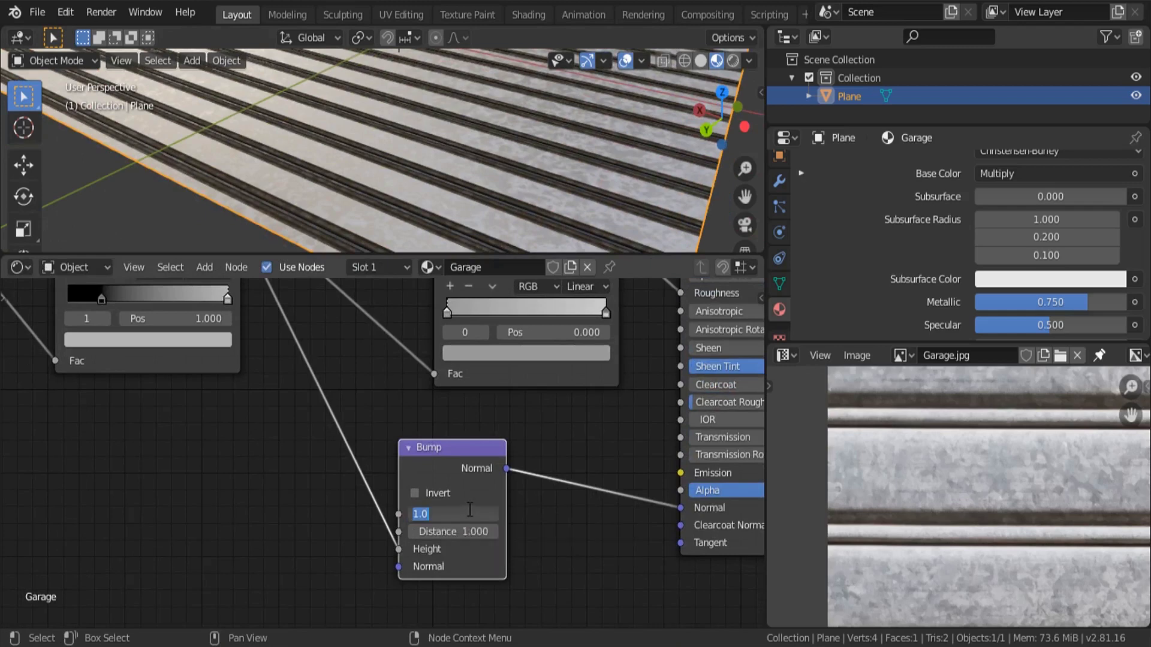
type(".75")
key("Return")
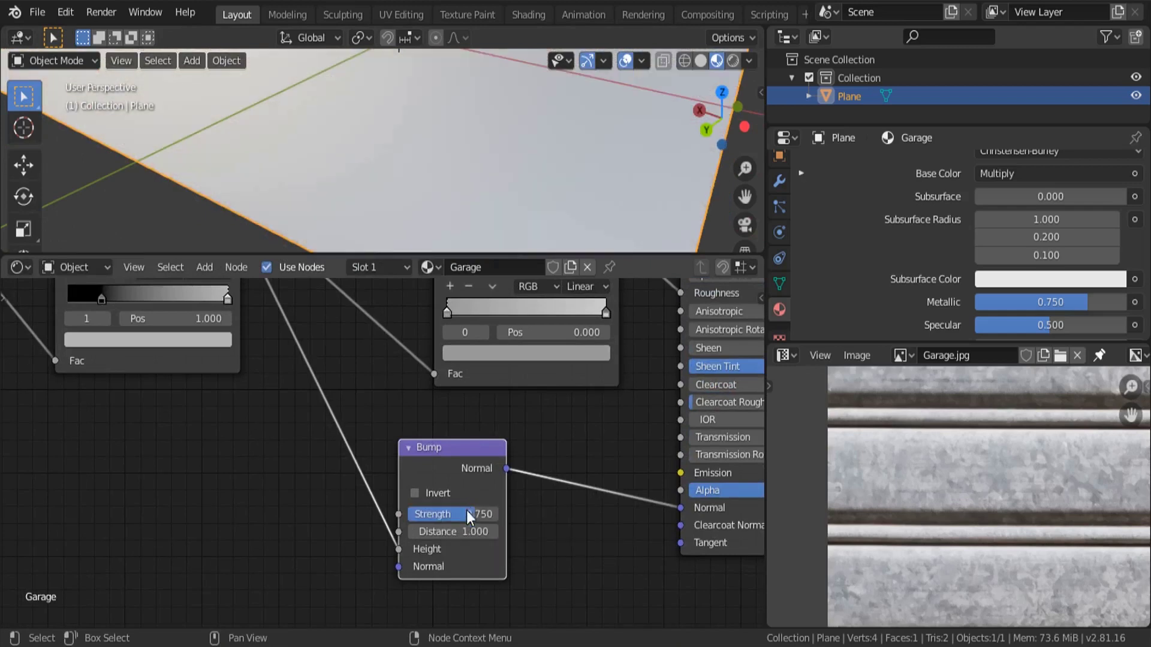
left_click_drag(470, 521, 441, 521)
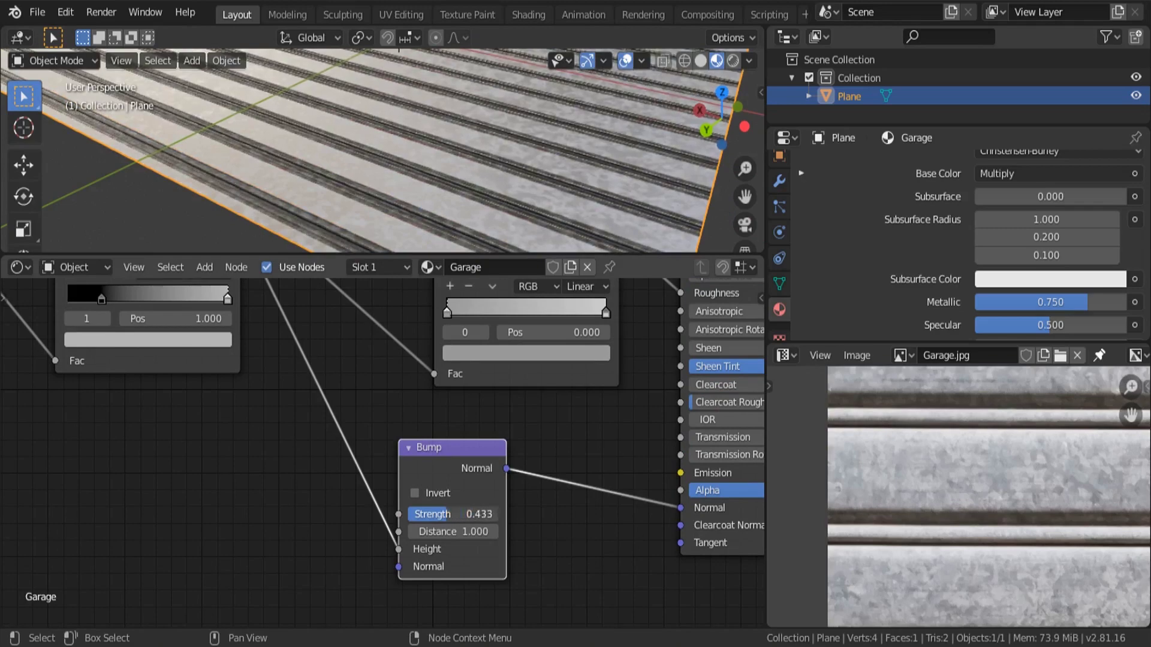
left_click(444, 514)
type(".5")
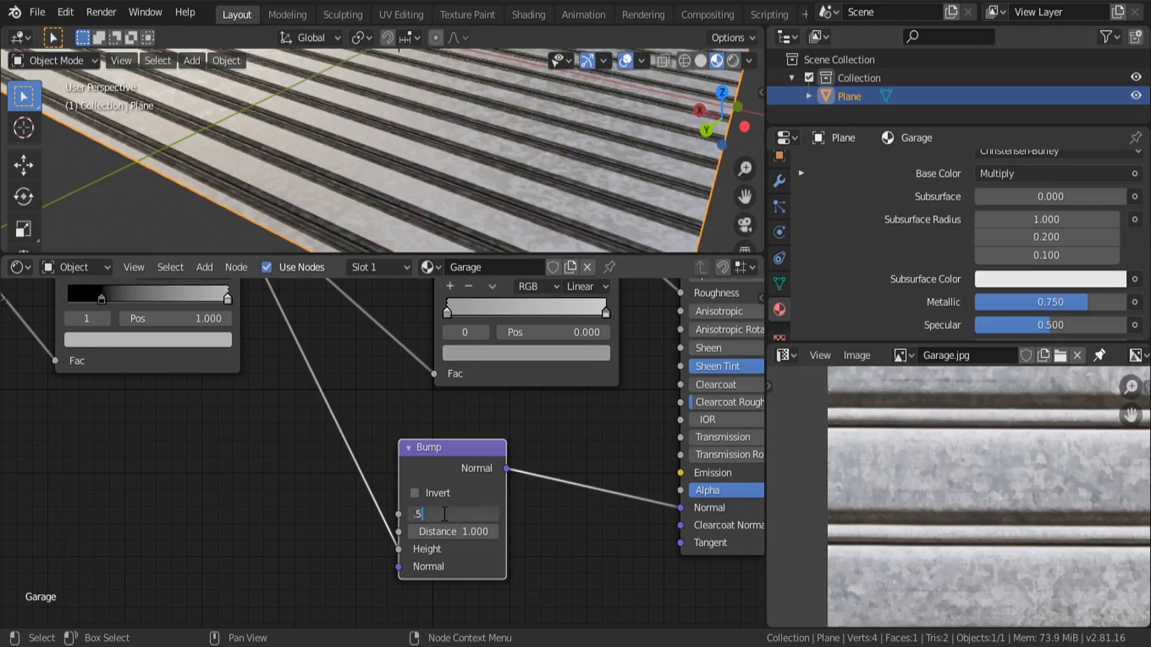
key("Return")
Step: Inspect the softened ridges on the whole plane and compare them with the Garage.jpg reference
middle_click_drag(481, 213, 373, 206)
scroll(395, 137, "down", 5)
middle_click_drag(394, 137, 440, 174)
scroll(483, 185, "up", 3)
scroll(483, 185, "down", 4)
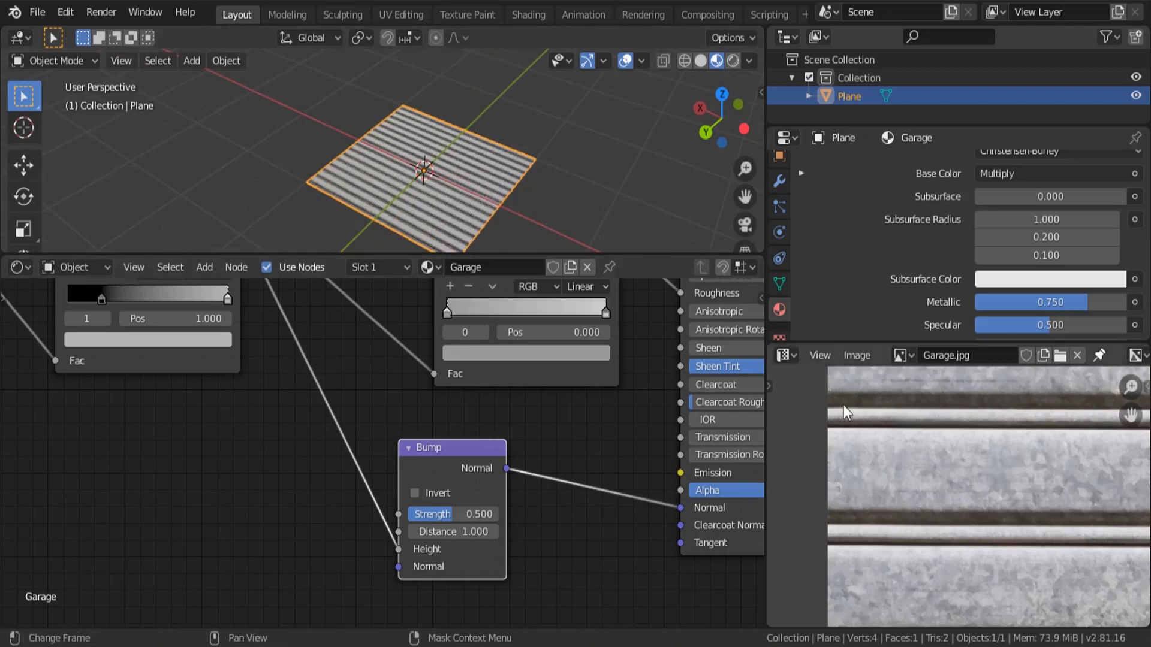
scroll(843, 412, "down", 3)
scroll(446, 220, "up", 5)
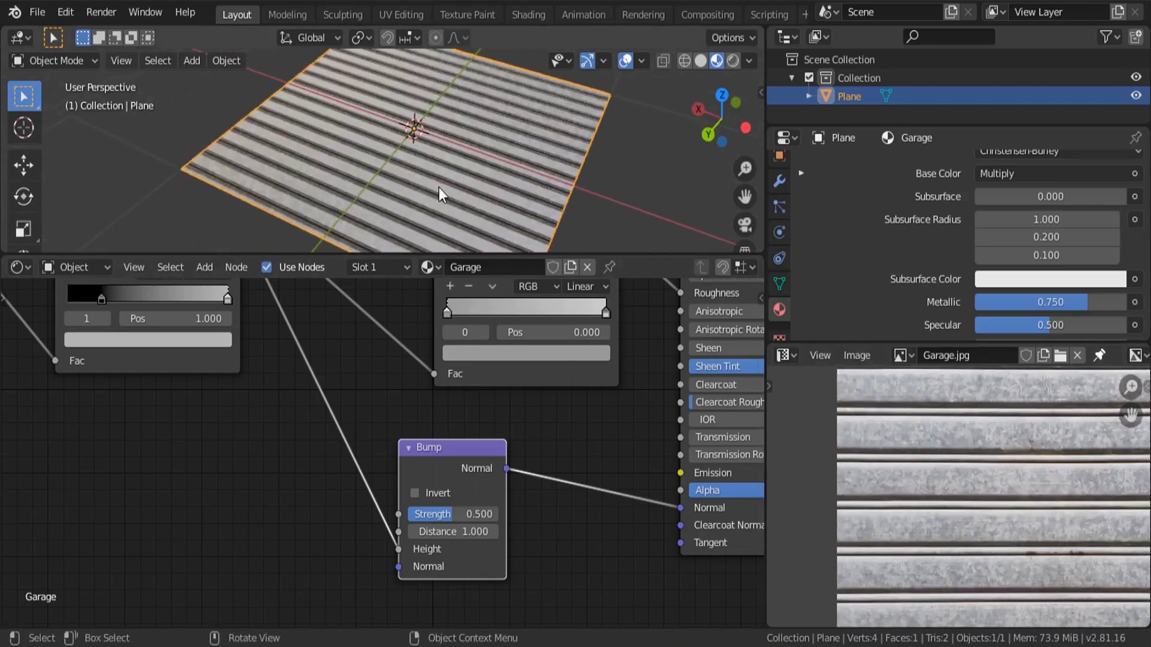